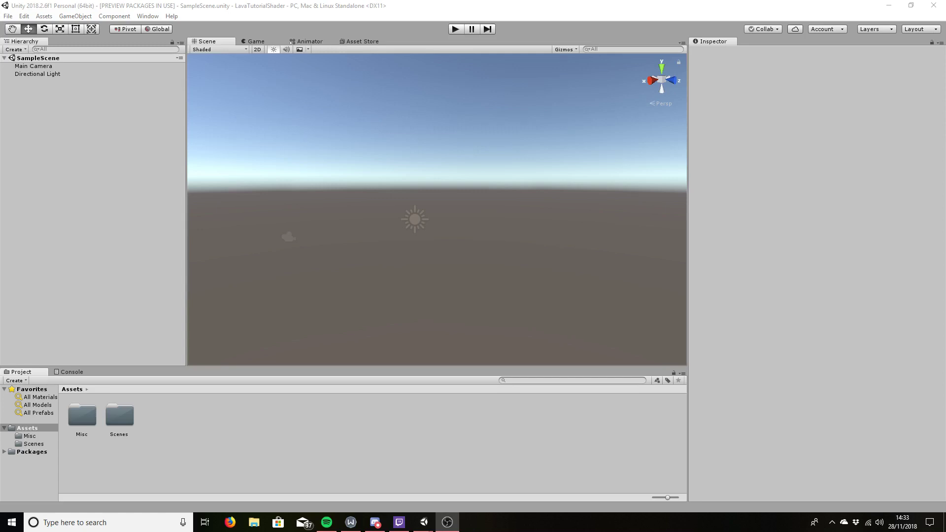
# Create a PBR Graph shader named Lava in the Assets folder
pyautogui.hotkey('alt', 'Tab')
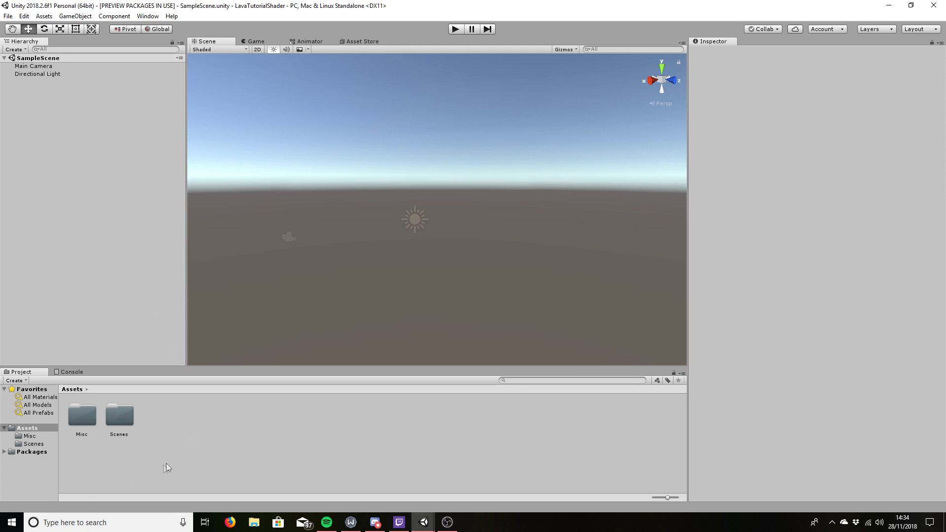
pyautogui.rightClick(175, 449)
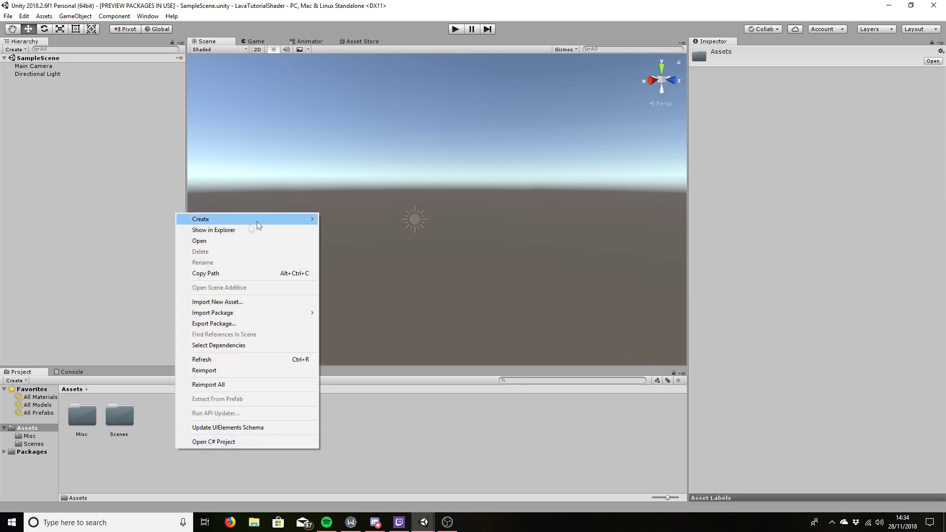
pyautogui.rightClick(178, 452)
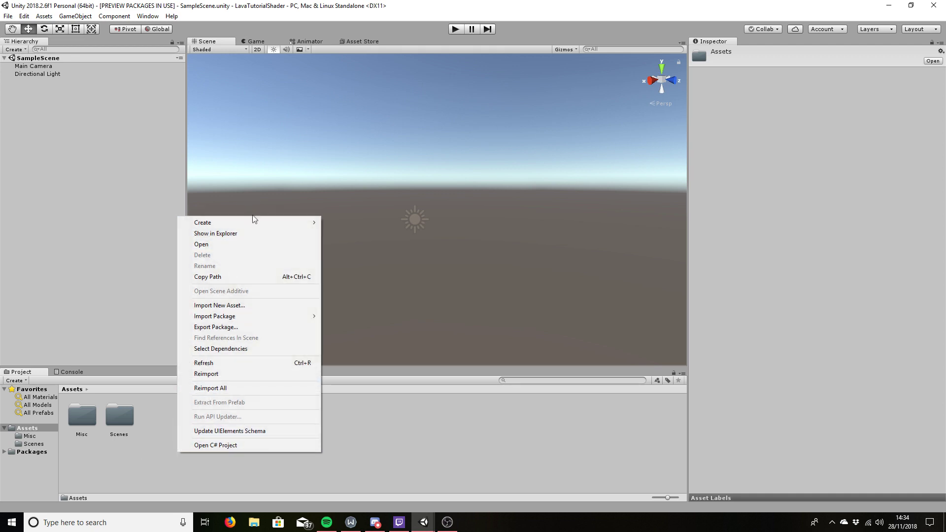
pyautogui.moveTo(266, 223)
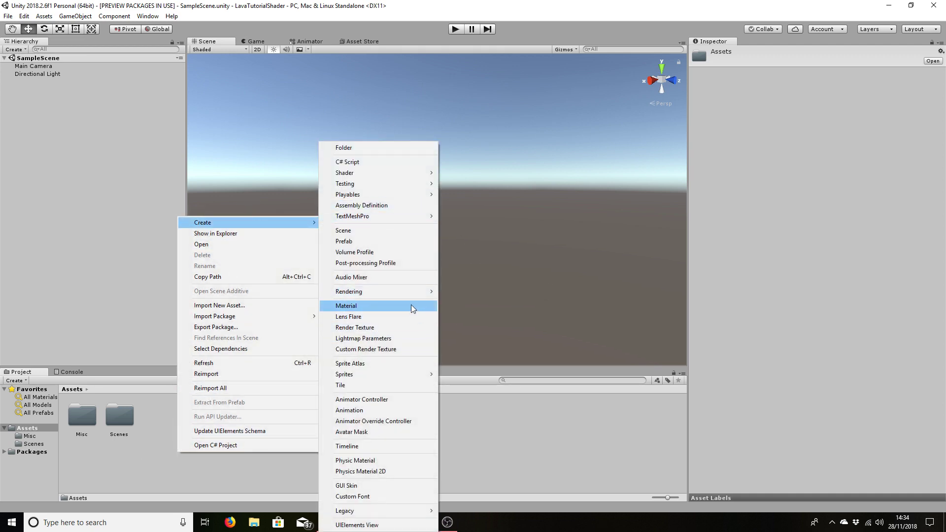
pyautogui.moveTo(403, 171)
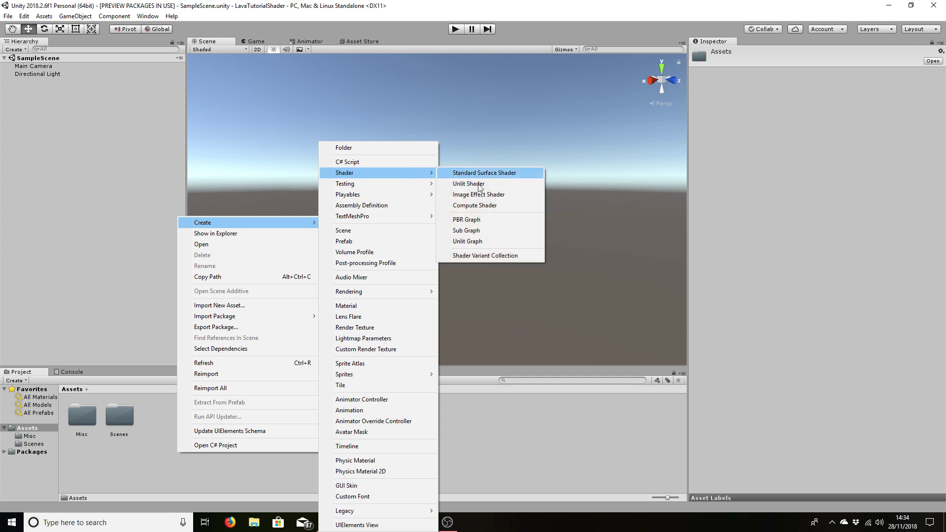
pyautogui.click(478, 220)
pyautogui.press('BackSpace')
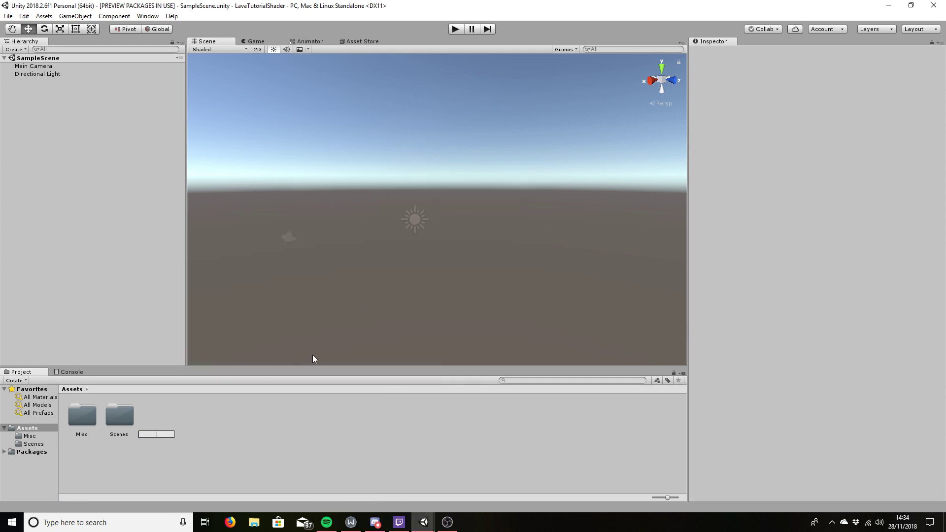
pyautogui.write('Lava')
# Create a material from the Lava shader graph and keep the name Lava
pyautogui.click(166, 415)
pyautogui.rightClick(166, 415)
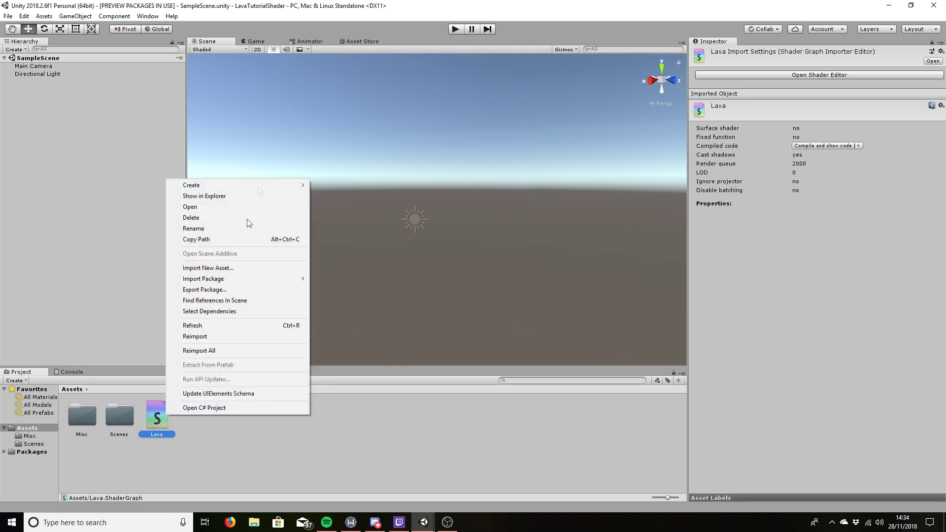
pyautogui.moveTo(248, 183)
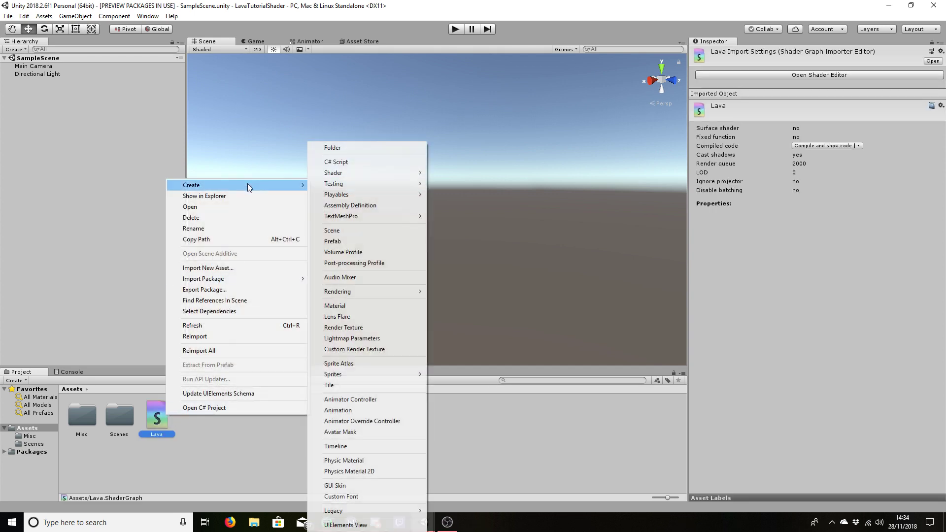
pyautogui.click(353, 307)
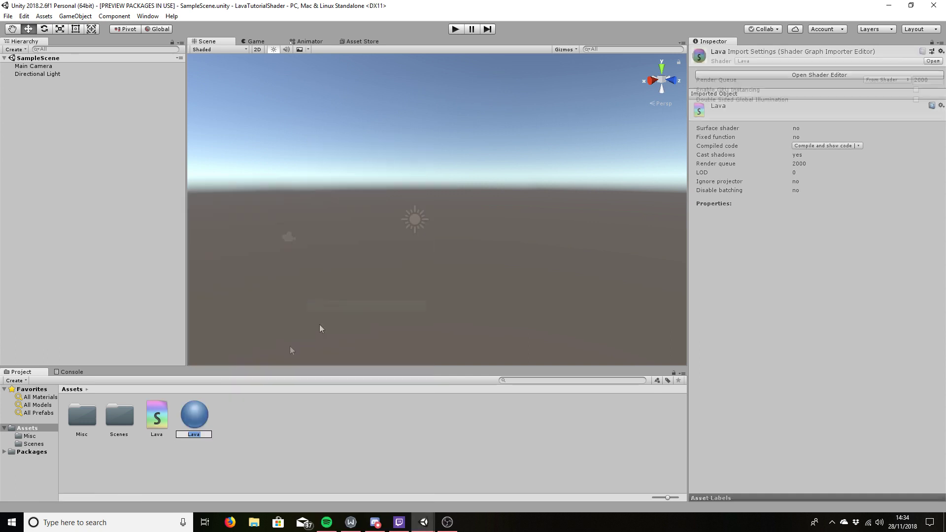
pyautogui.press('Return')
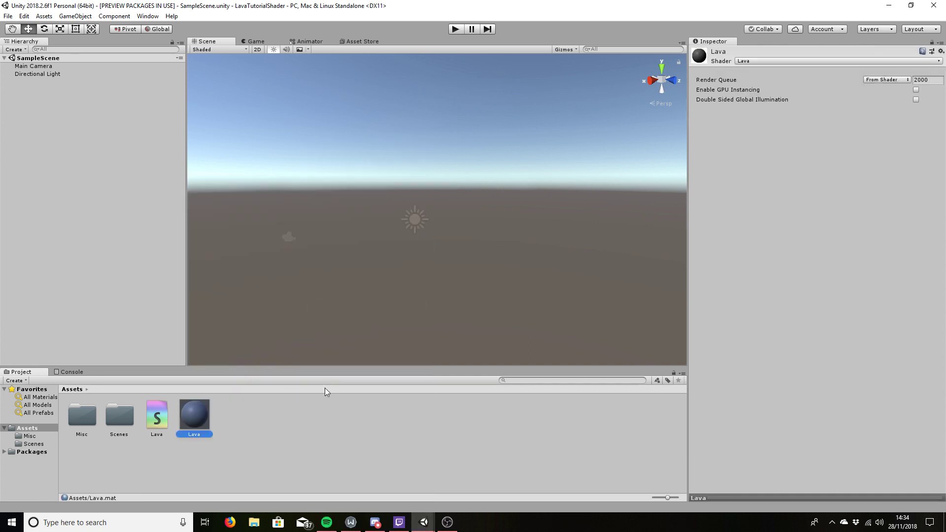
# Add a 3D Plane object to SampleScene
pyautogui.rightClick(52, 132)
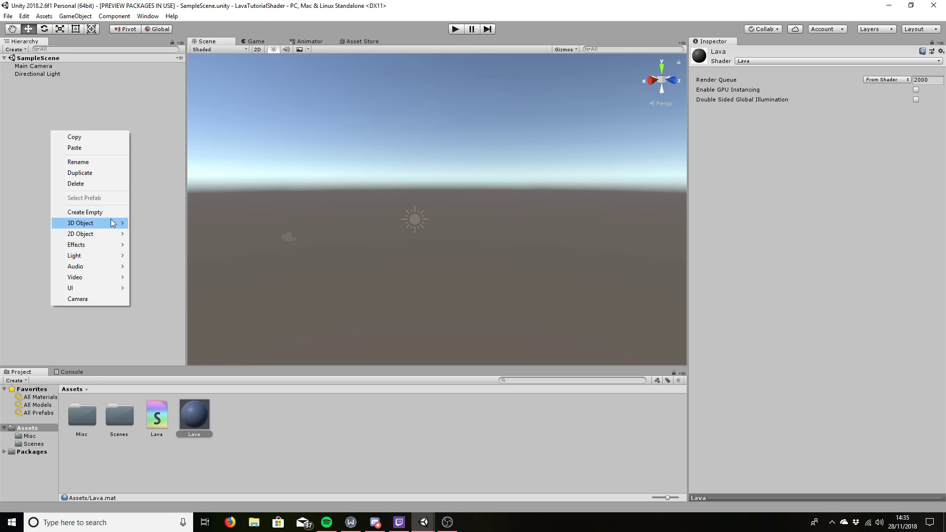
pyautogui.moveTo(113, 224)
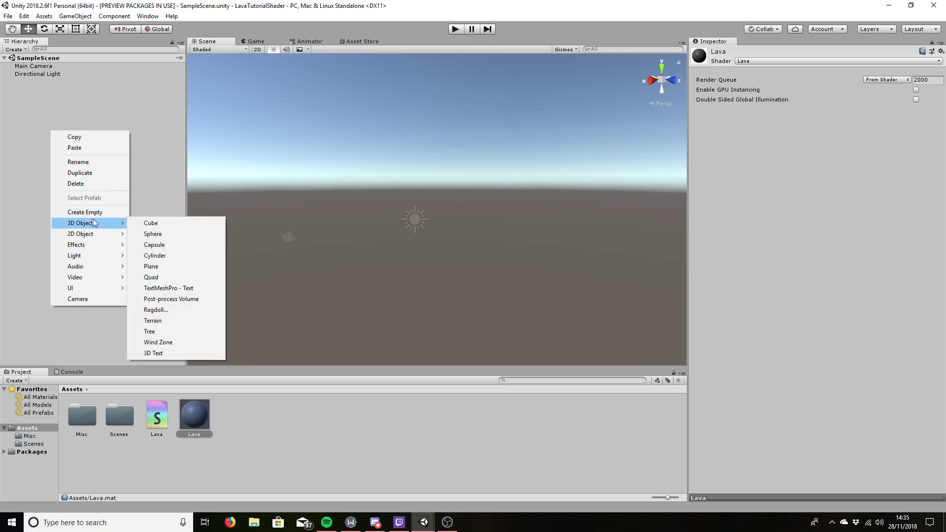
pyautogui.click(168, 267)
# Apply the Lava material to the plane and save the scene
pyautogui.moveTo(381, 184); pyautogui.dragTo(394, 231, button='right')
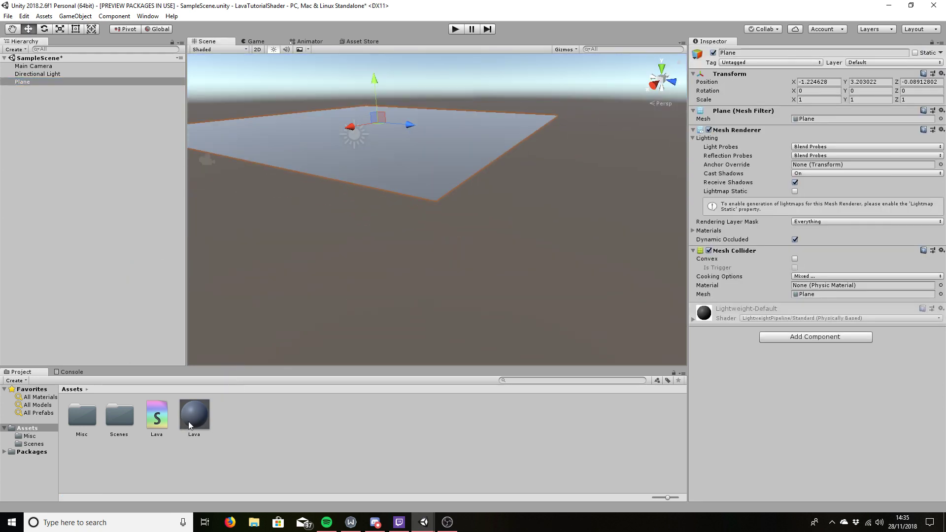
pyautogui.moveTo(189, 421); pyautogui.dragTo(430, 146)
pyautogui.click(357, 302)
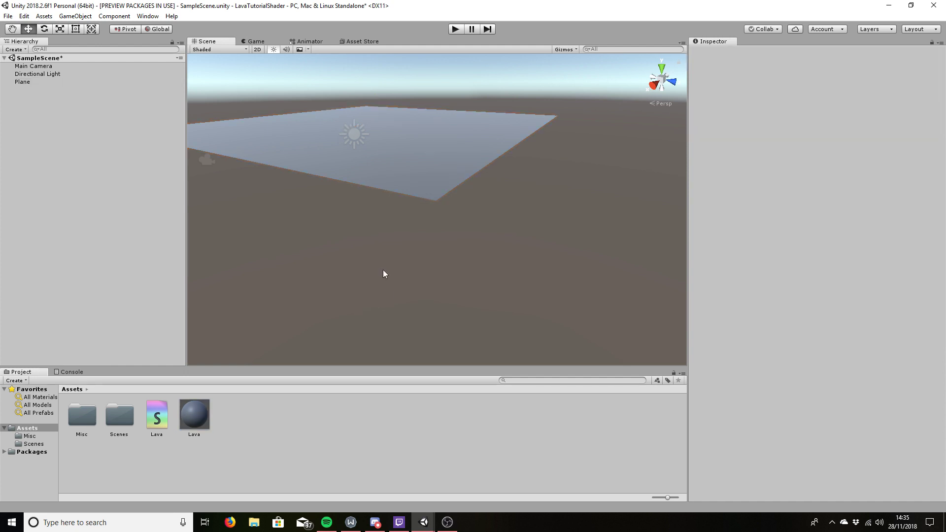
pyautogui.hotkey('ctrl', 's')
pyautogui.moveTo(296, 205); pyautogui.dragTo(473, 234, button='right')
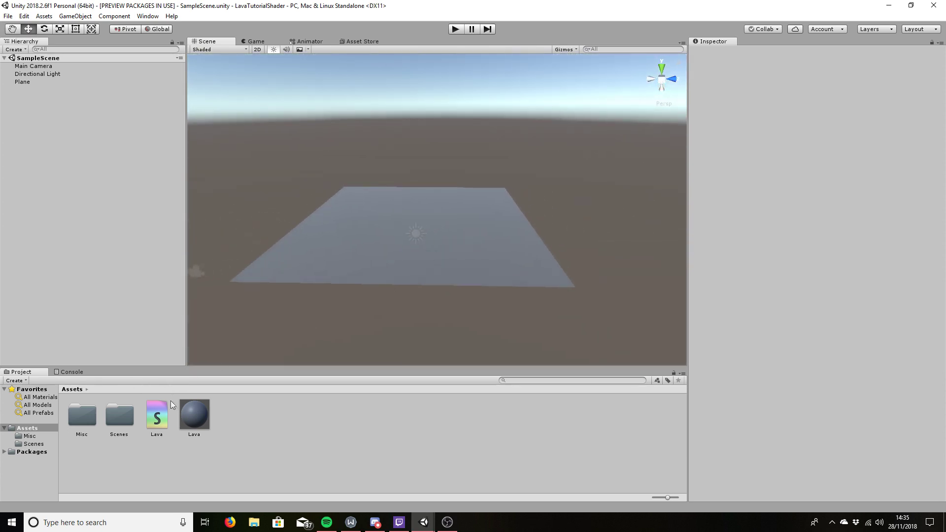
# Open the Lava shader graph in a maximized editor and move the PBR Master node to the far right of the graph
pyautogui.doubleClick(158, 425)
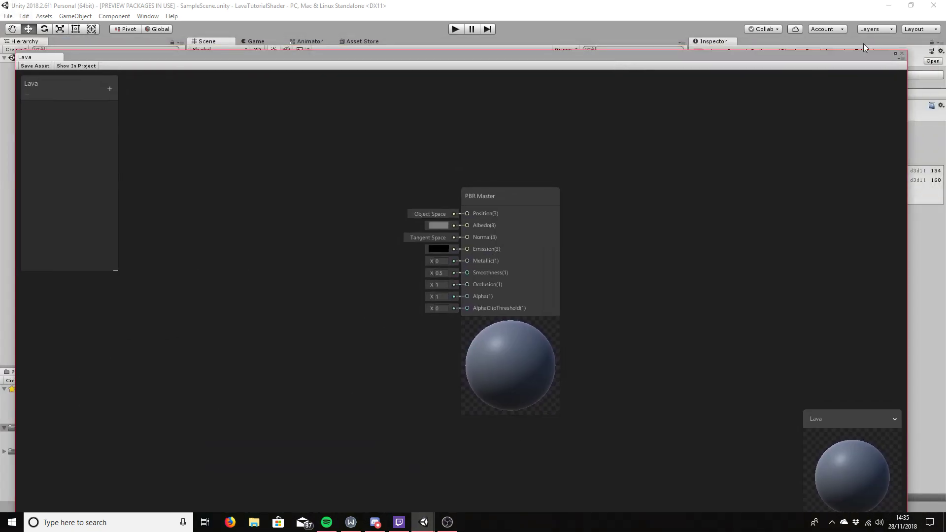
pyautogui.click(895, 54)
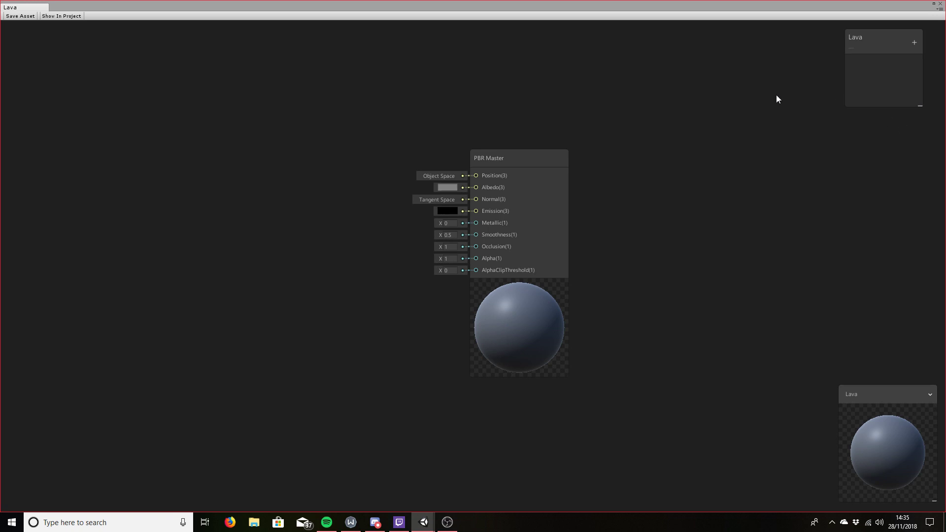
pyautogui.moveTo(539, 158); pyautogui.dragTo(753, 149)
pyautogui.click(798, 296)
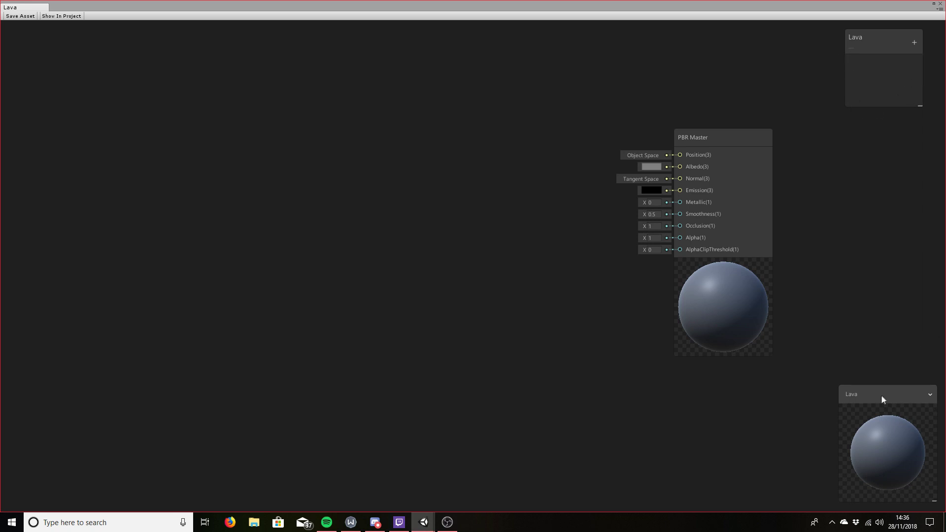
pyautogui.moveTo(883, 394)
pyautogui.mouseDown()
pyautogui.moveTo(885, 386)
pyautogui.moveTo(885, 400)
pyautogui.mouseUp()
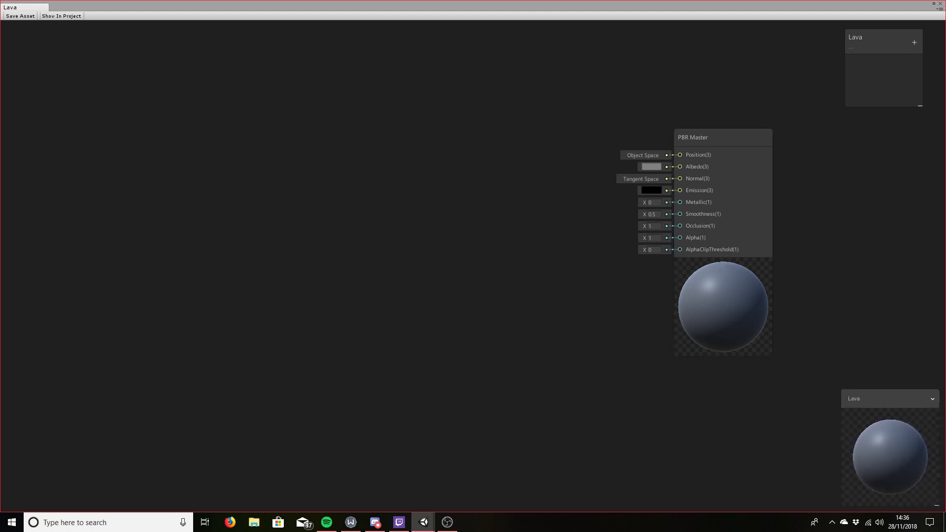
pyautogui.moveTo(723, 136); pyautogui.dragTo(865, 138)
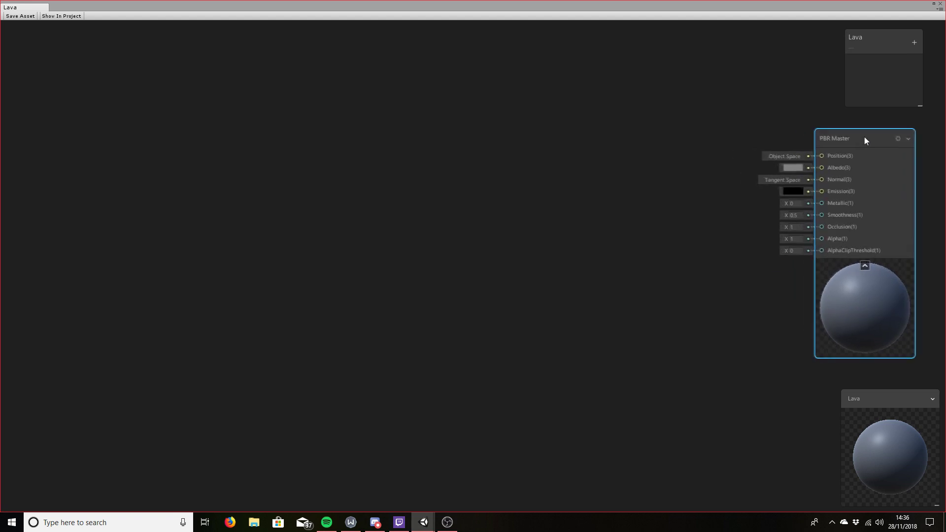
# Add a Gradient Noise node and place it in the upper-left area of the graph
pyautogui.scroll(-2, 370, 214)
pyautogui.moveTo(327, 218); pyautogui.dragTo(447, 230, button='middle')
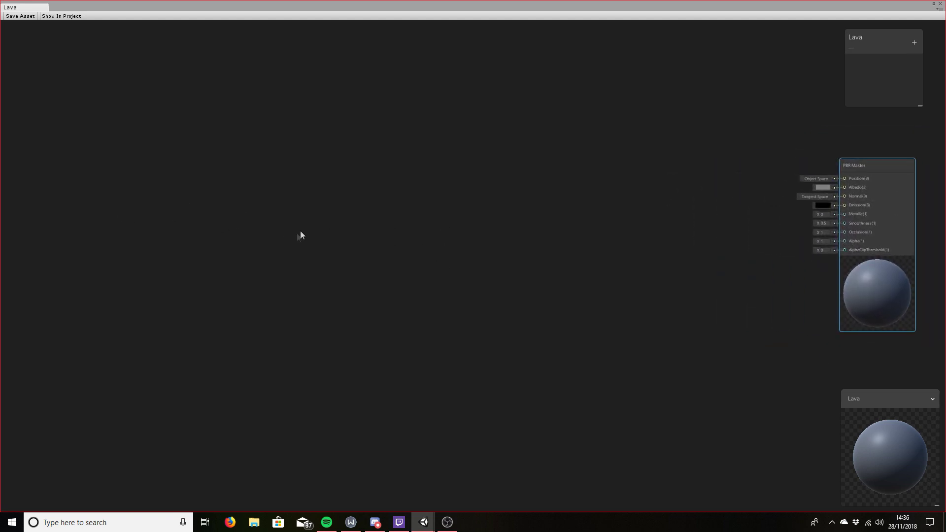
pyautogui.moveTo(386, 215)
pyautogui.mouseDown(button='middle')
pyautogui.moveTo(367, 234)
pyautogui.moveTo(389, 223)
pyautogui.mouseUp(button='middle')
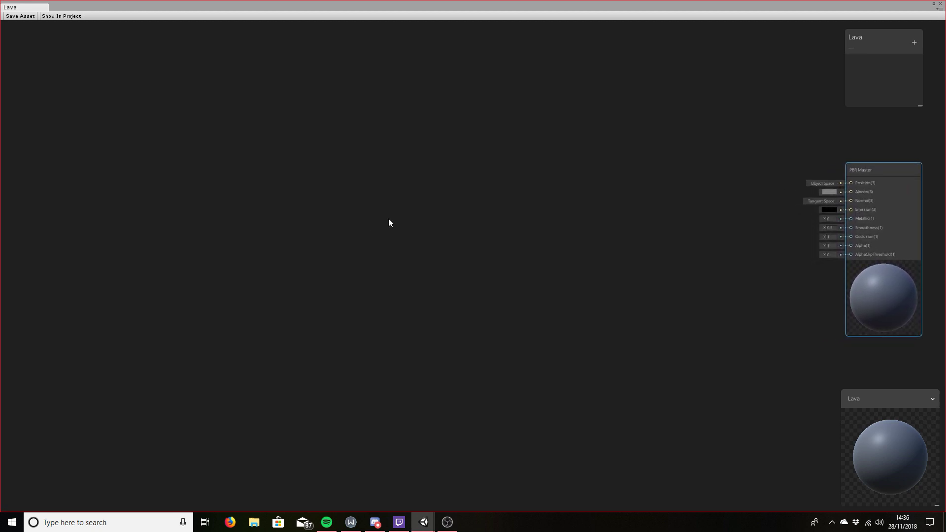
pyautogui.rightClick(302, 189)
pyautogui.click(354, 197)
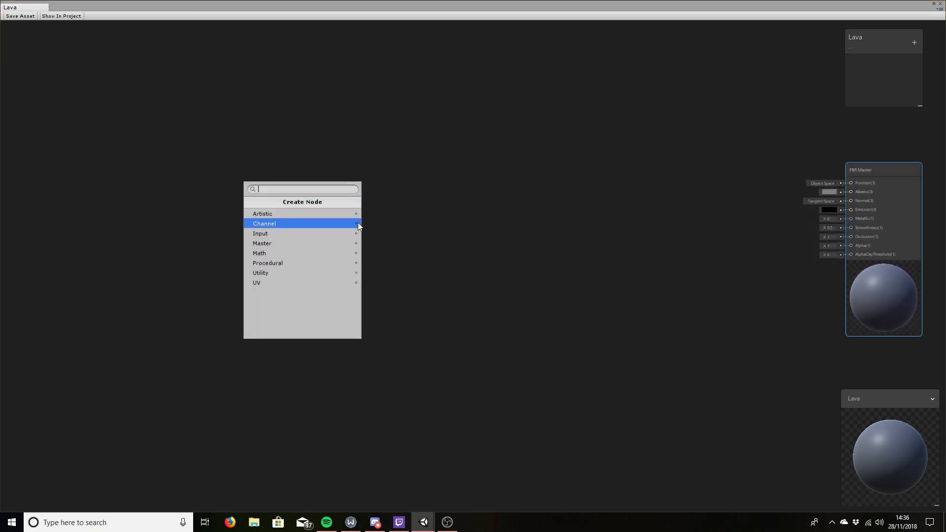
pyautogui.write('no')
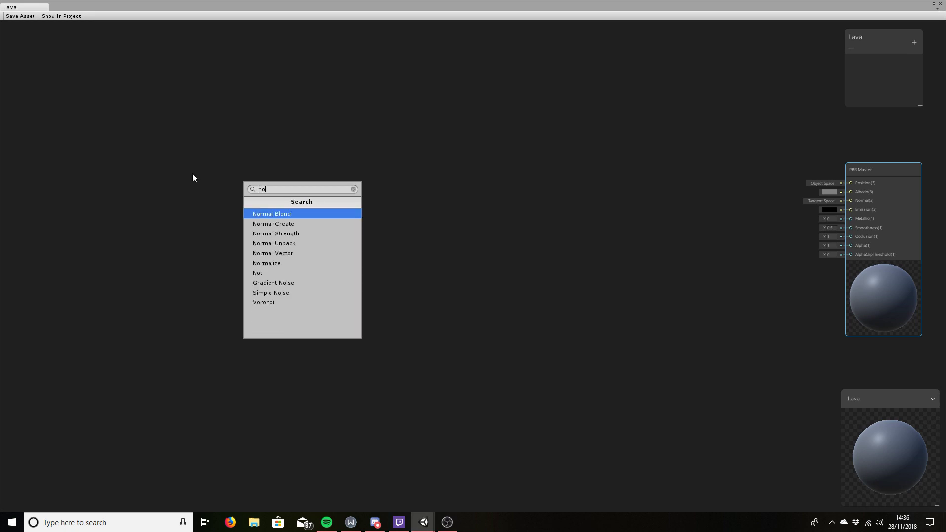
pyautogui.write('ise')
pyautogui.press('Return')
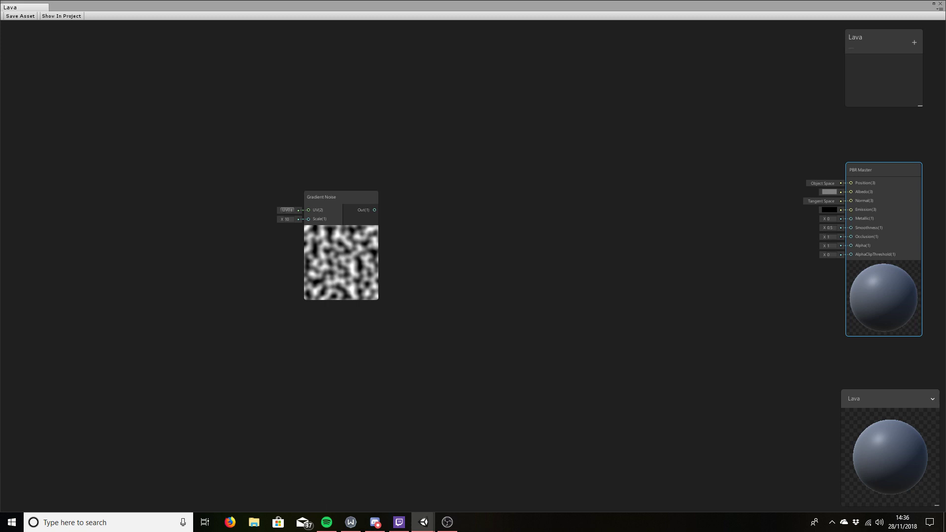
pyautogui.moveTo(323, 199); pyautogui.dragTo(297, 119)
# Add a Voronoi node and place it below the Gradient Noise node
pyautogui.rightClick(334, 296)
pyautogui.click(353, 304)
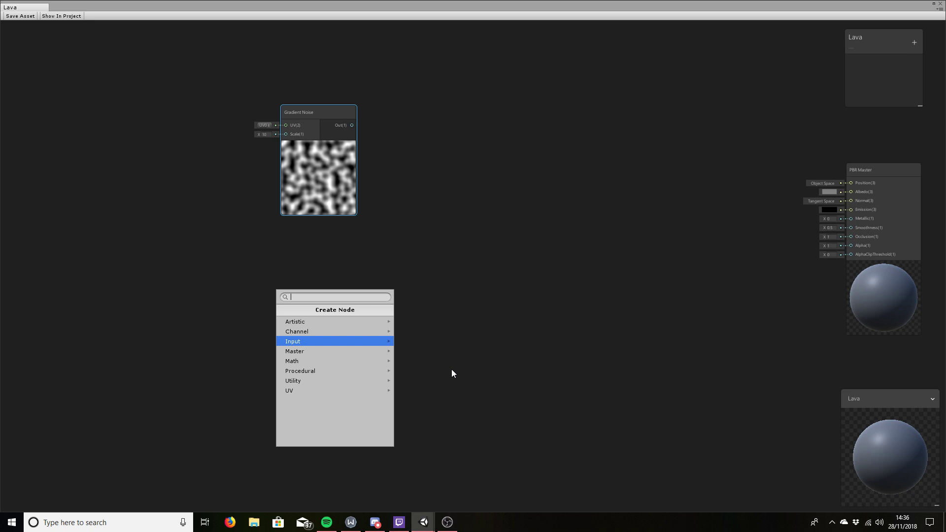
pyautogui.write('voronoi')
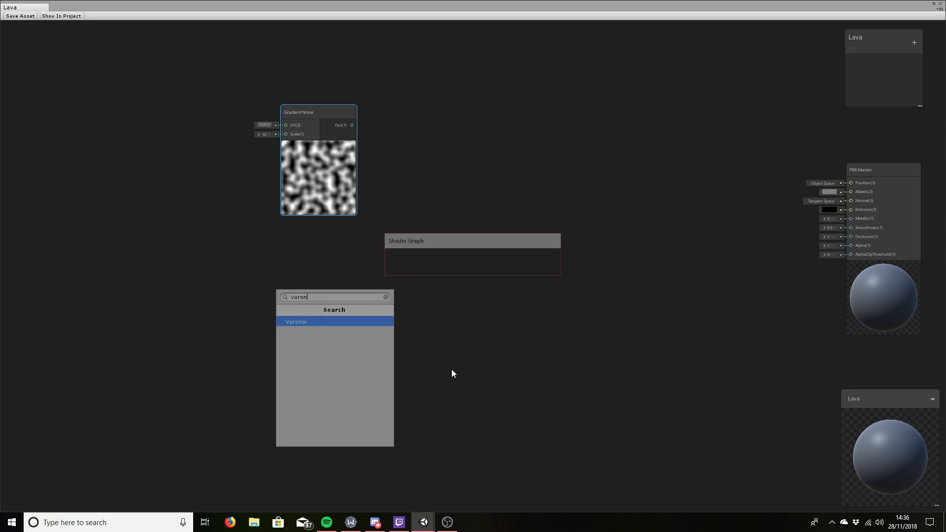
pyautogui.press('Return')
pyautogui.moveTo(387, 314); pyautogui.dragTo(340, 300)
# Add a Tiling And Offset node left of the noise nodes and connect its output to the UV inputs of Voronoi and Gradient Noise
pyautogui.rightClick(212, 201)
pyautogui.click(261, 205)
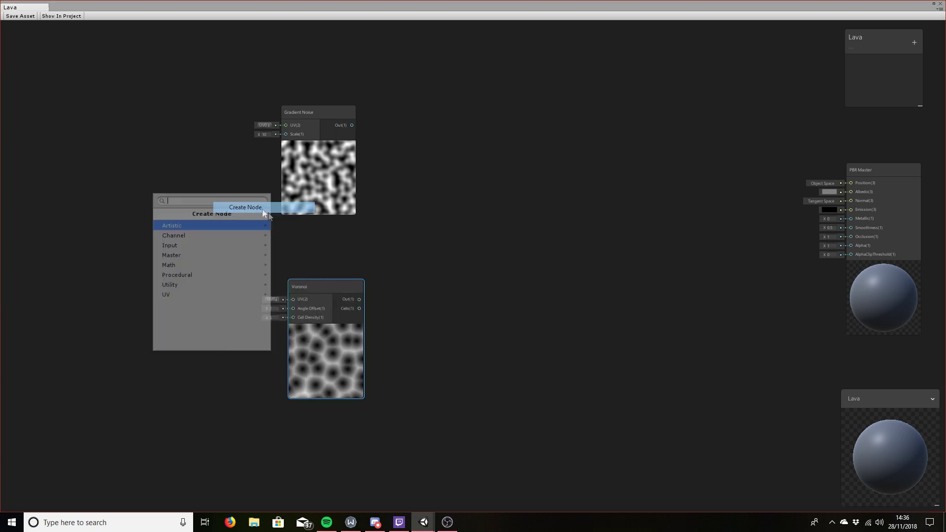
pyautogui.write('tiling')
pyautogui.press('Return')
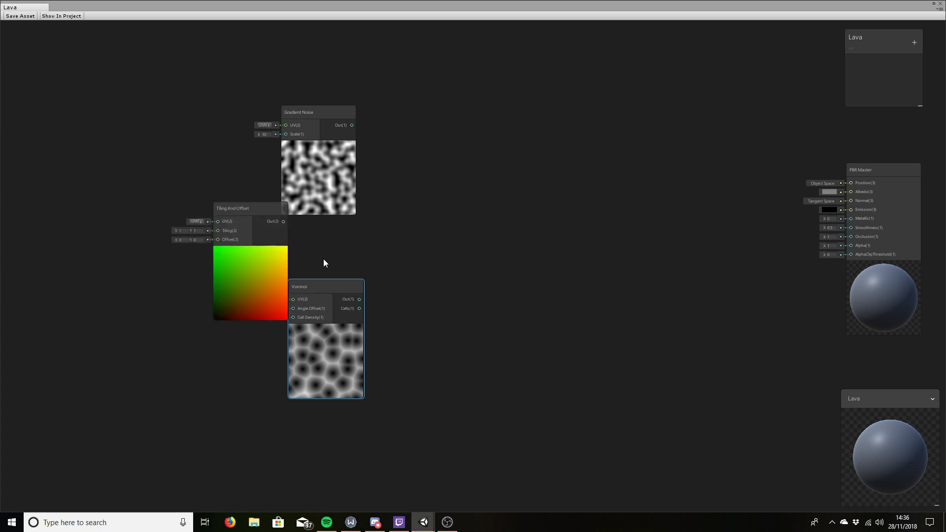
pyautogui.moveTo(217, 208); pyautogui.dragTo(125, 213)
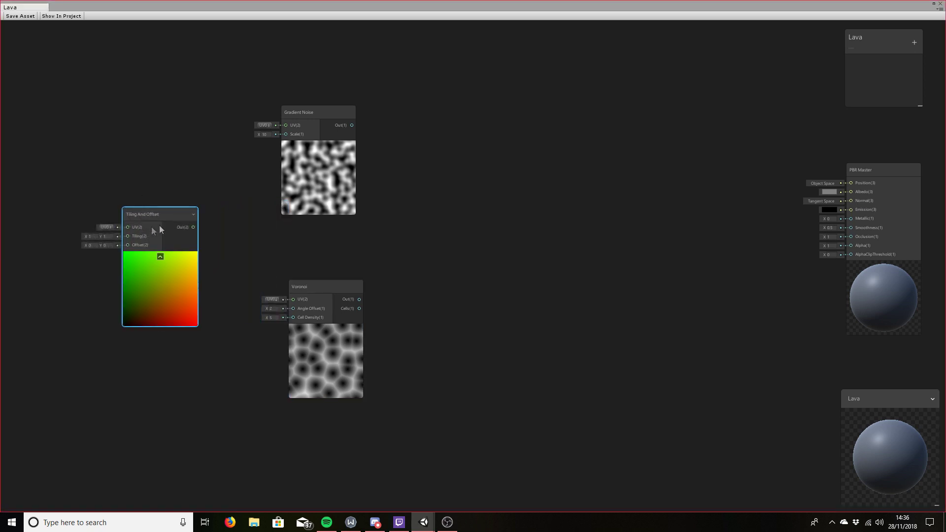
pyautogui.moveTo(192, 228); pyautogui.dragTo(286, 302)
pyautogui.moveTo(192, 228); pyautogui.dragTo(318, 115)
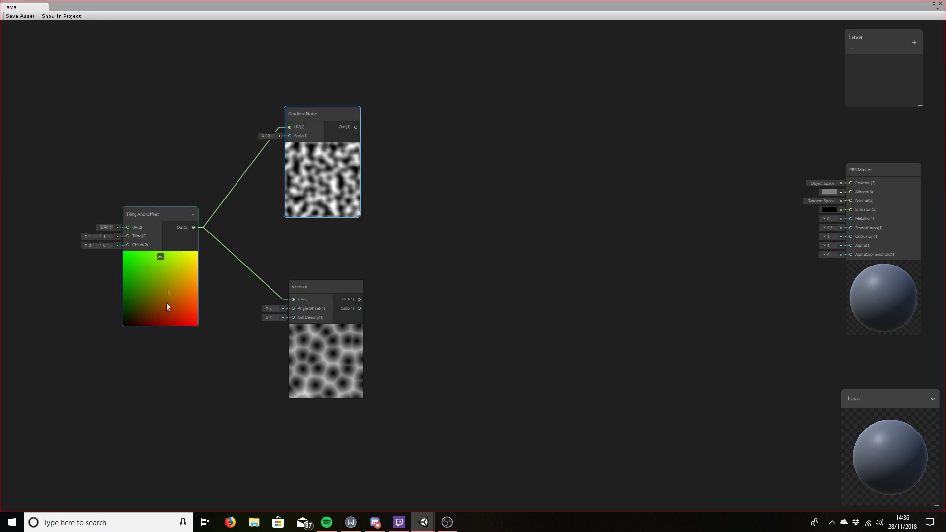
# Set the Gradient Noise scale to 5 and the Voronoi cell density to 8
pyautogui.click(270, 137)
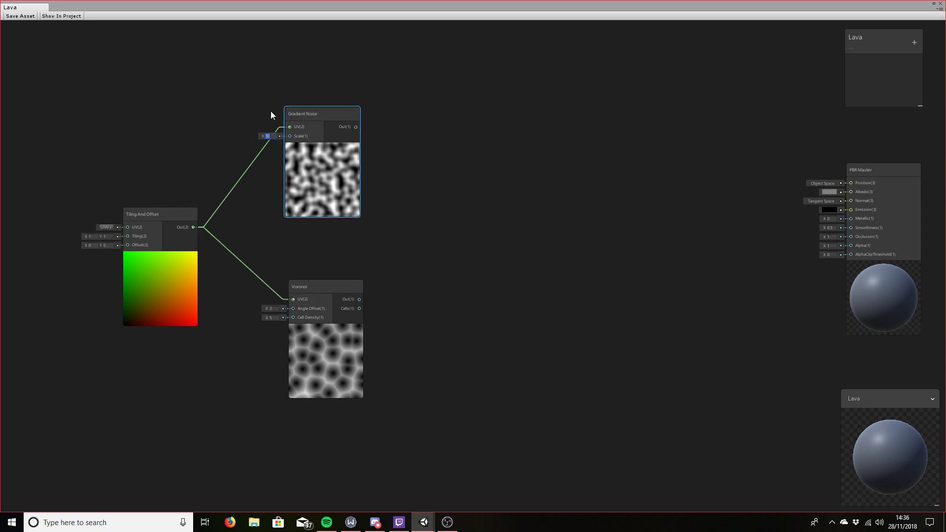
pyautogui.write('5')
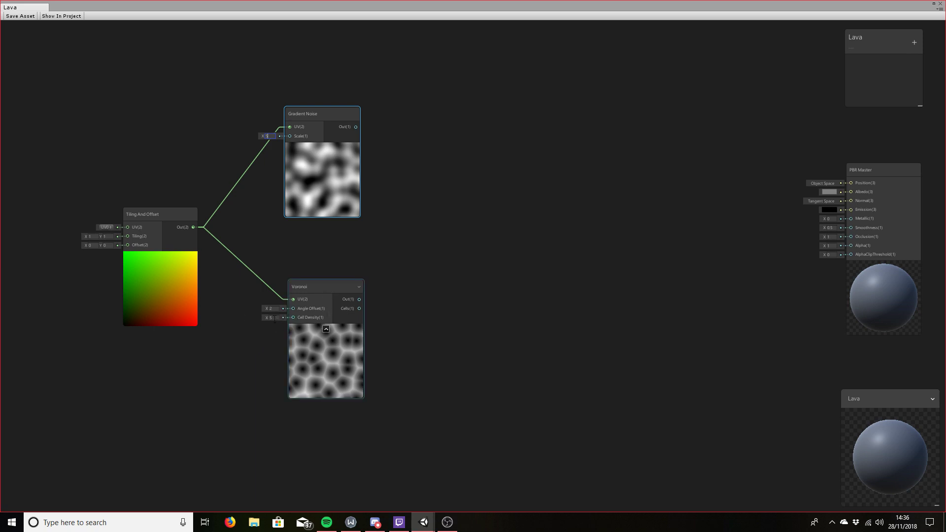
pyautogui.click(274, 318)
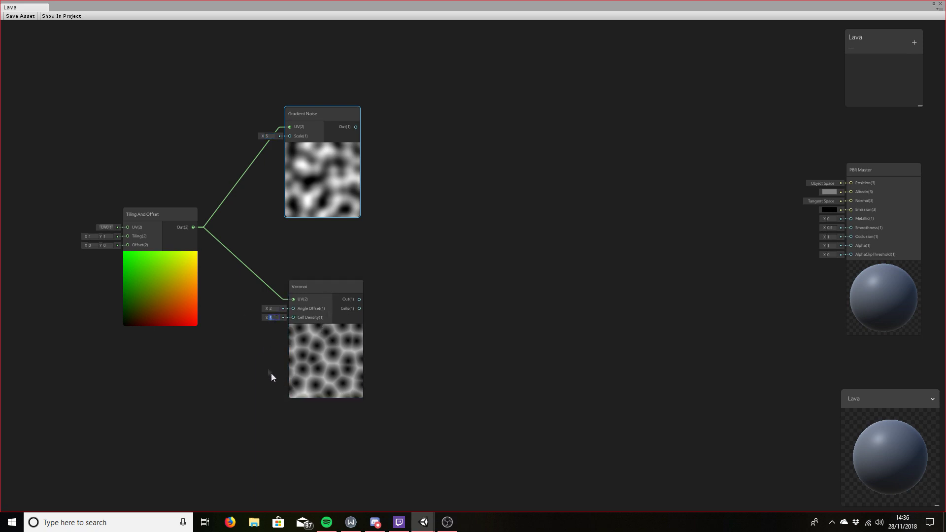
pyautogui.write('8')
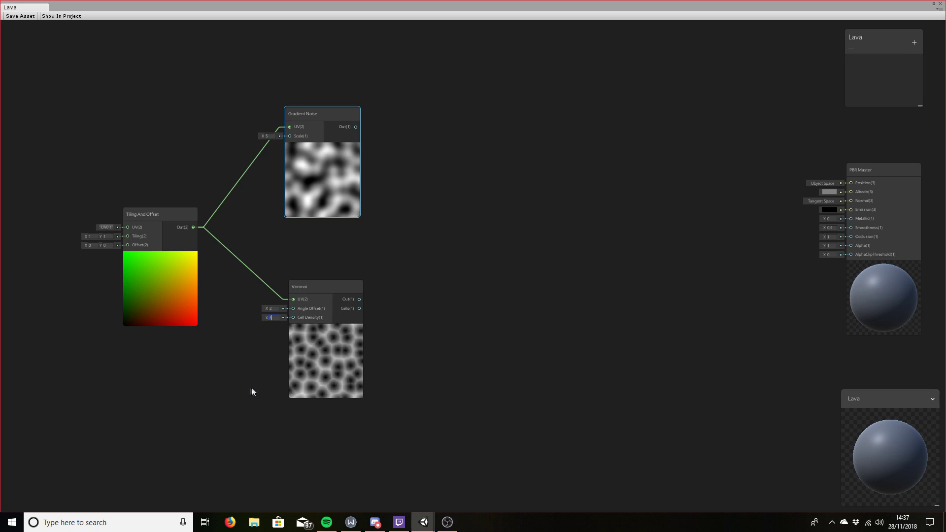
# Add a Time node and place it below the Tiling And Offset node
pyautogui.click(251, 387)
pyautogui.moveTo(481, 364); pyautogui.dragTo(465, 306, button='middle')
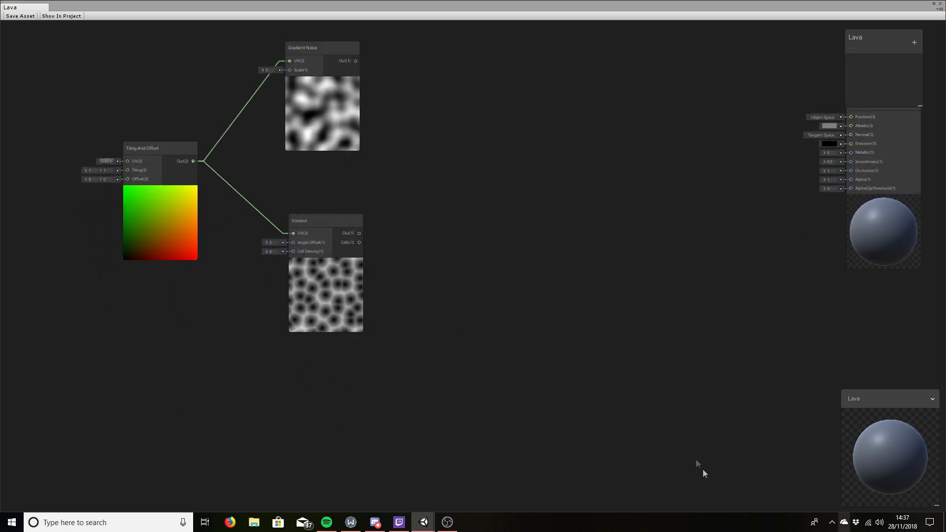
pyautogui.moveTo(330, 400); pyautogui.dragTo(412, 407, button='middle')
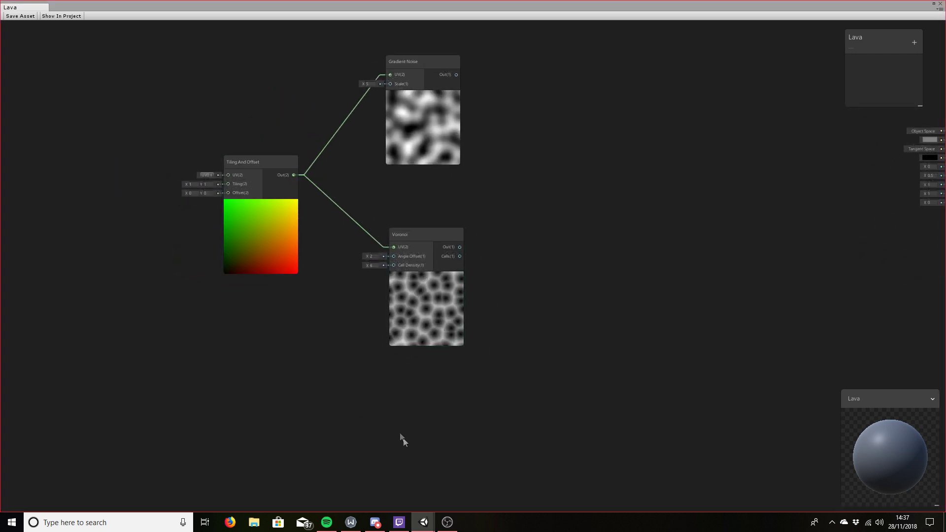
pyautogui.moveTo(402, 439); pyautogui.dragTo(465, 374, button='middle')
pyautogui.moveTo(411, 353); pyautogui.dragTo(382, 368, button='middle')
pyautogui.rightClick(260, 417)
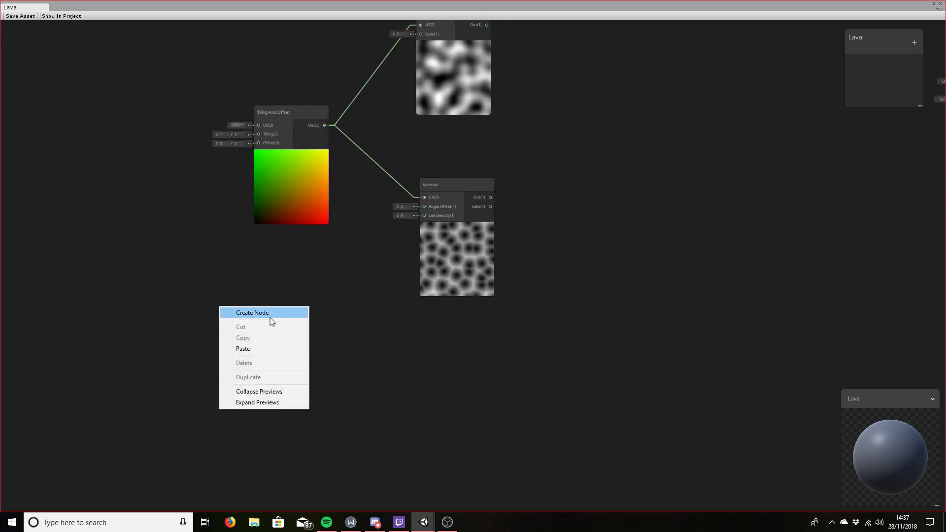
pyautogui.click(270, 316)
pyautogui.write('time')
pyautogui.press('Return')
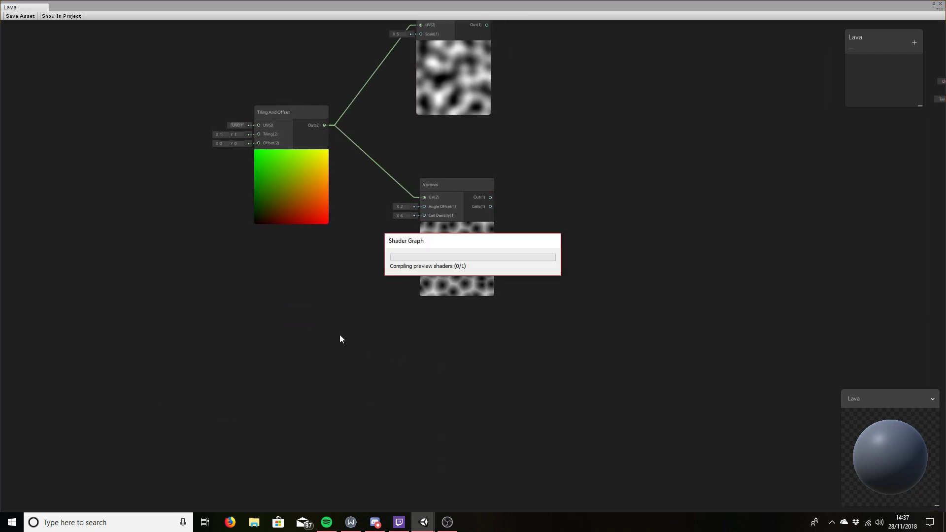
pyautogui.moveTo(247, 412); pyautogui.dragTo(236, 402)
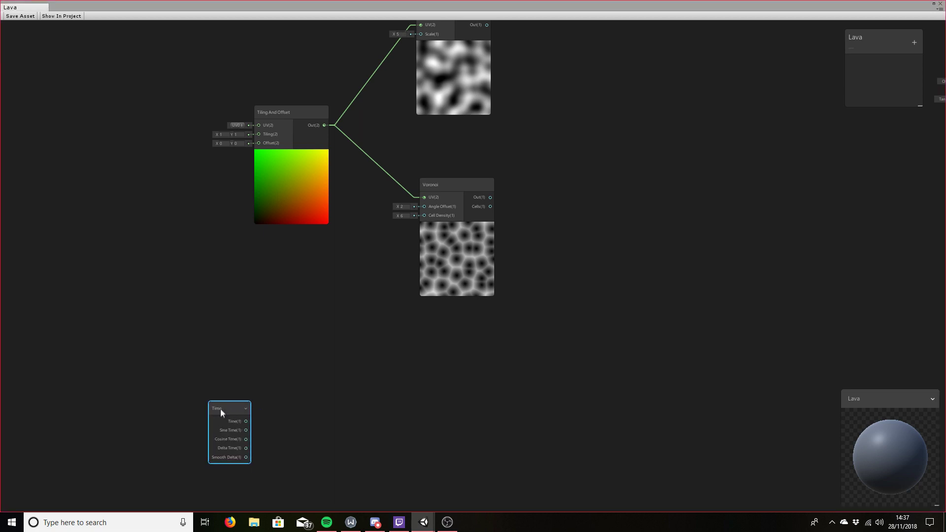
# Add a Vector1 property named TimeOffset to the Blackboard and enlarge the Blackboard to show all its fields
pyautogui.rightClick(236, 353)
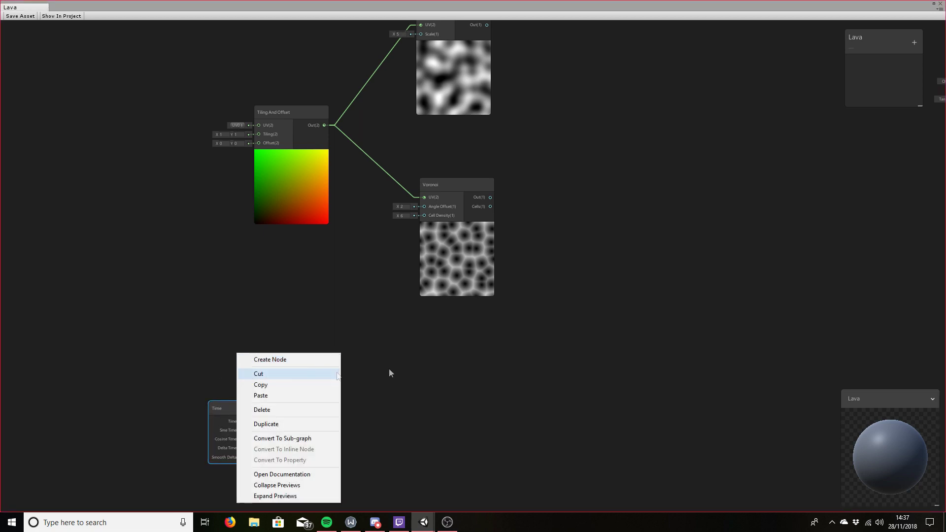
pyautogui.click(914, 43)
pyautogui.click(886, 54)
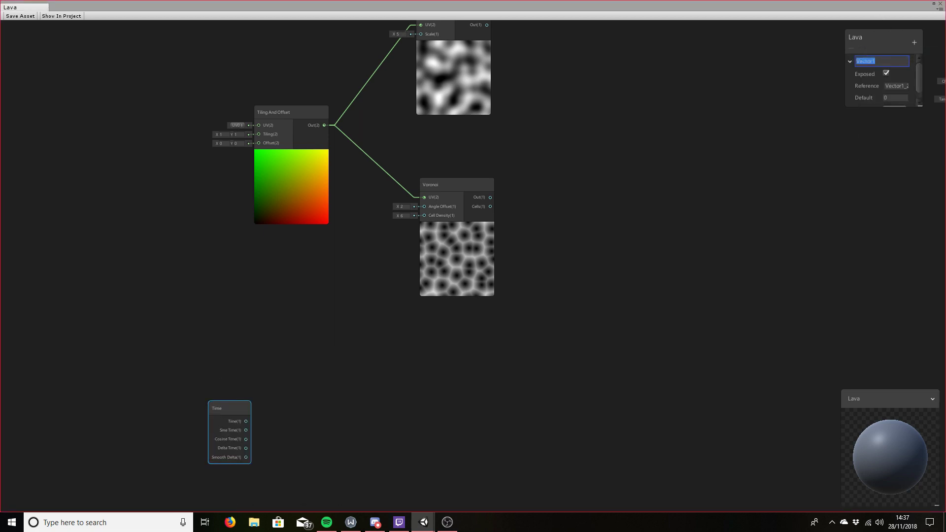
pyautogui.write('TimeOffset')
pyautogui.press('Return')
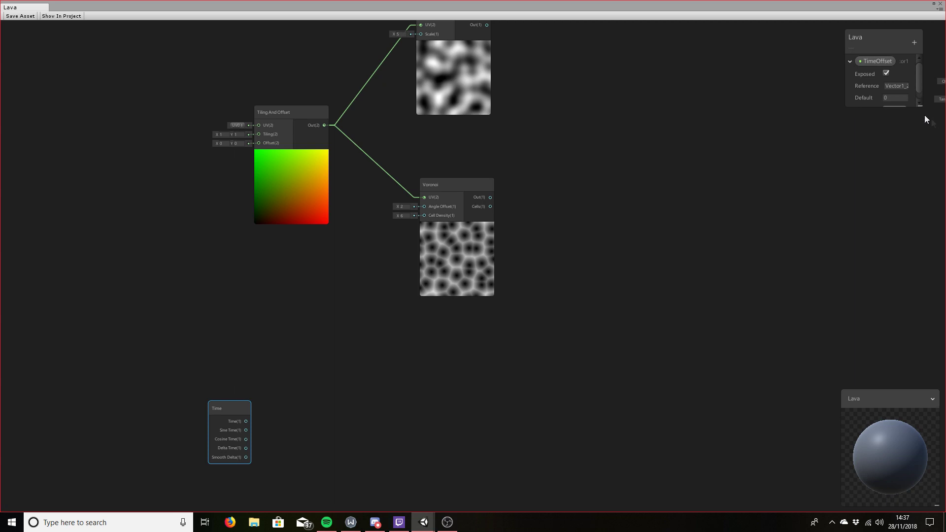
pyautogui.moveTo(919, 103); pyautogui.dragTo(942, 215)
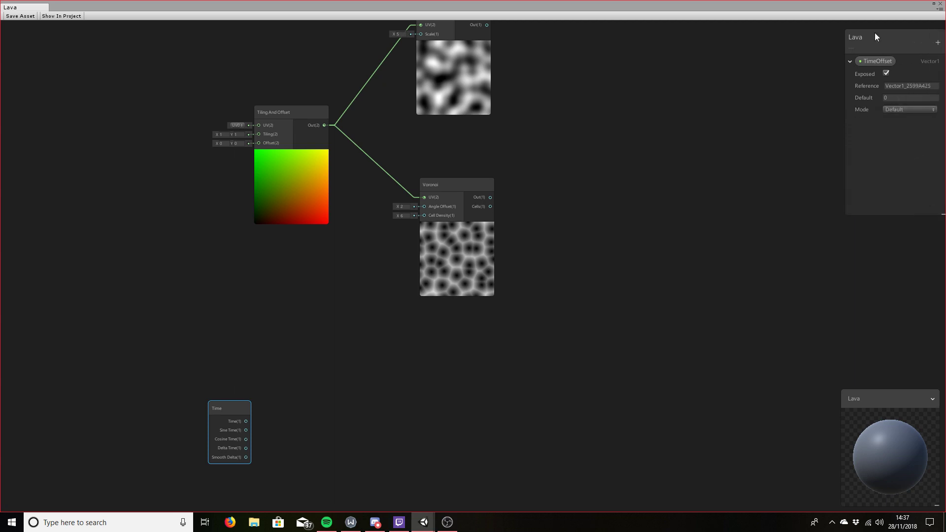
pyautogui.moveTo(877, 36); pyautogui.dragTo(863, 34)
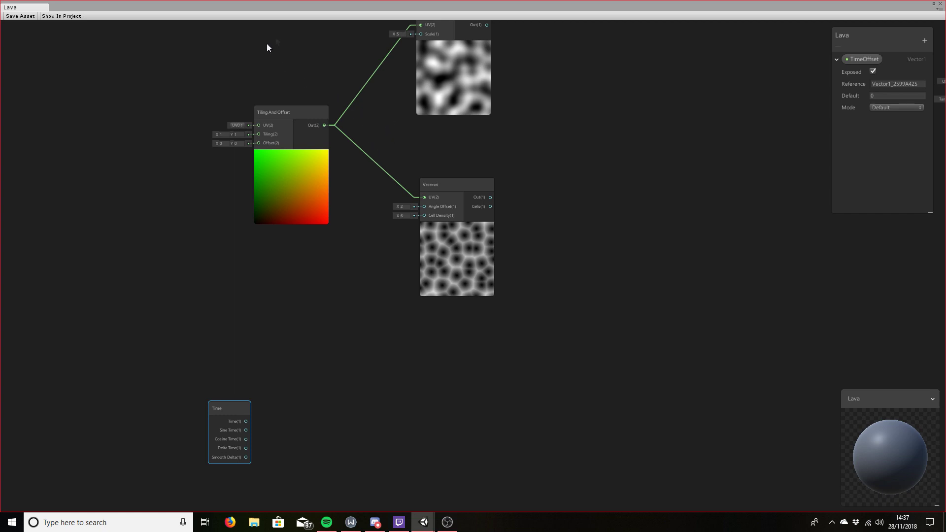
# Set the TimeOffset default to 0.3 and place the property in the graph above the Time node
pyautogui.click(894, 94)
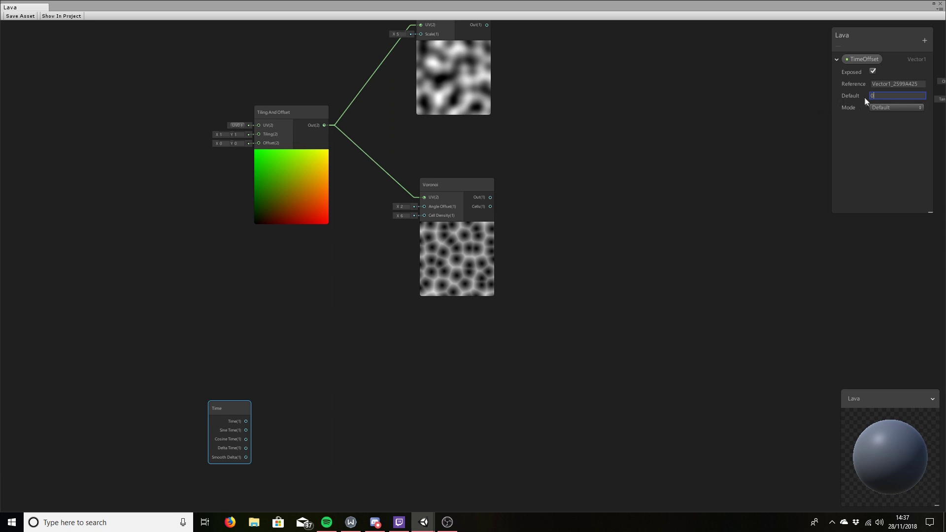
pyautogui.write('0.3')
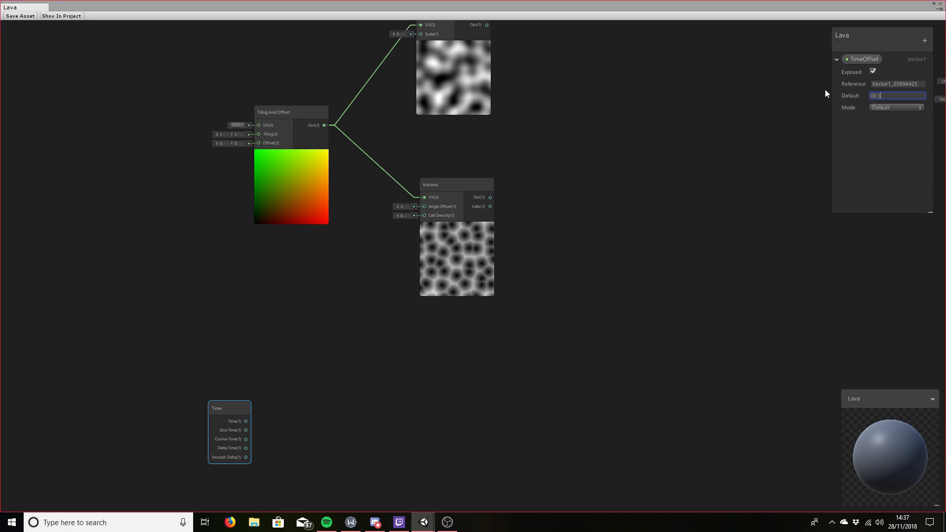
pyautogui.press('Home')
pyautogui.press('Delete')
pyautogui.press('End')
pyautogui.moveTo(863, 59); pyautogui.dragTo(210, 365)
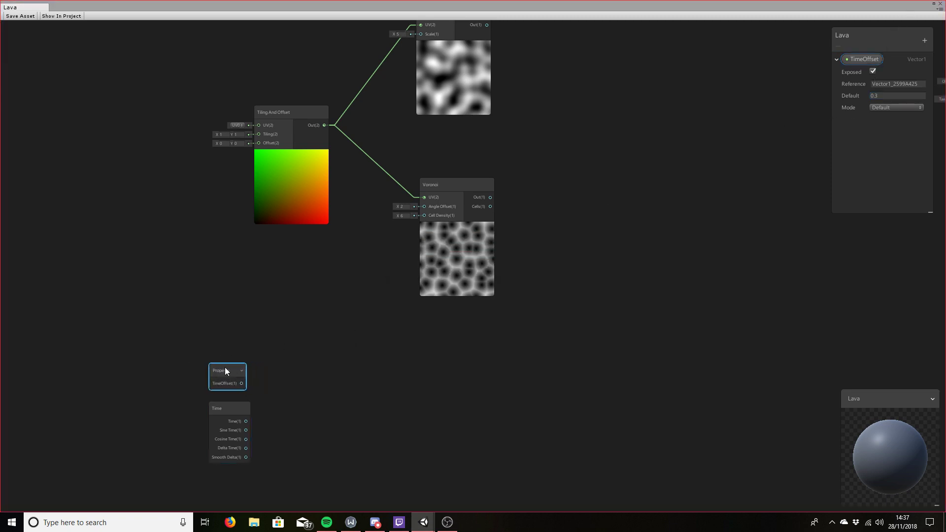
# Add a Multiply node to the right of the TimeOffset property and Time nodes
pyautogui.rightClick(312, 398)
pyautogui.click(352, 254)
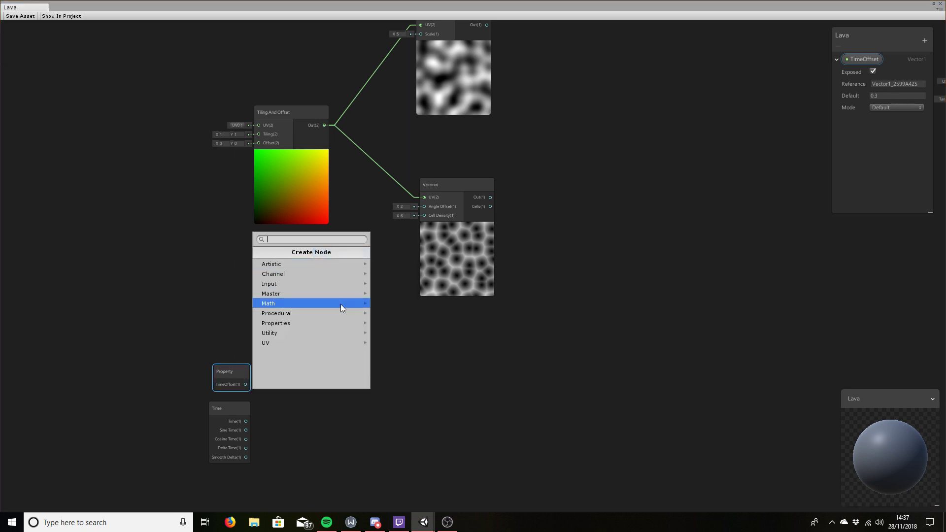
pyautogui.write('mult')
pyautogui.press('Return')
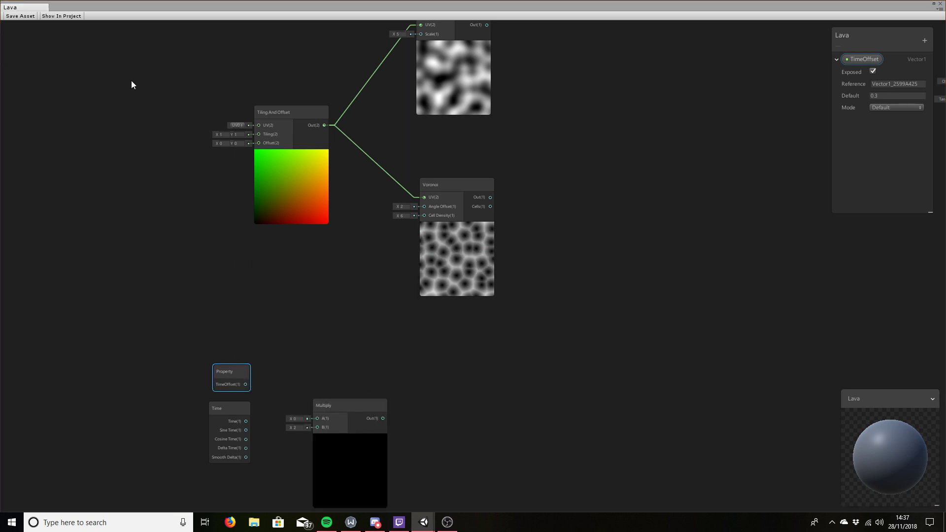
pyautogui.moveTo(331, 406); pyautogui.dragTo(330, 386)
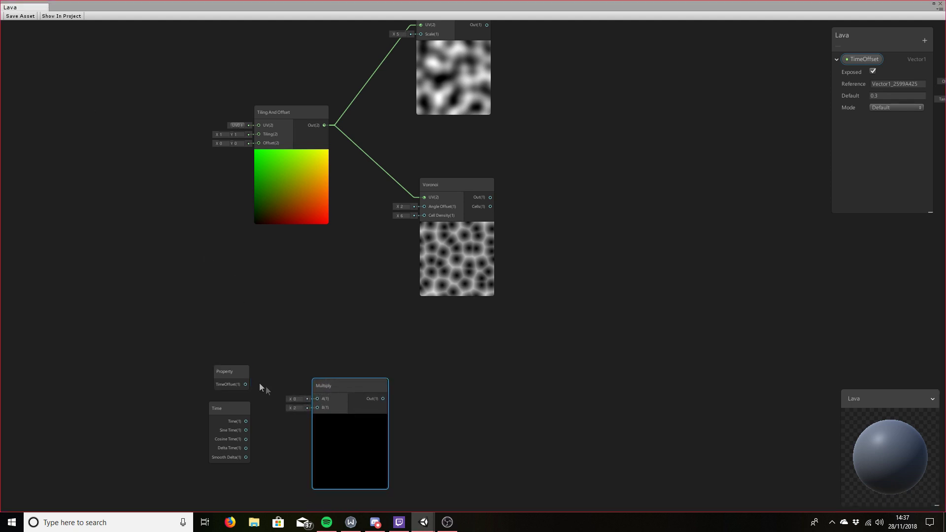
# Connect TimeOffset and Time to the Multiply node's A and B inputs, and set the TimeOffset default to 0.03
pyautogui.moveTo(245, 384); pyautogui.dragTo(318, 400)
pyautogui.moveTo(246, 421); pyautogui.dragTo(324, 384)
pyautogui.click(351, 419)
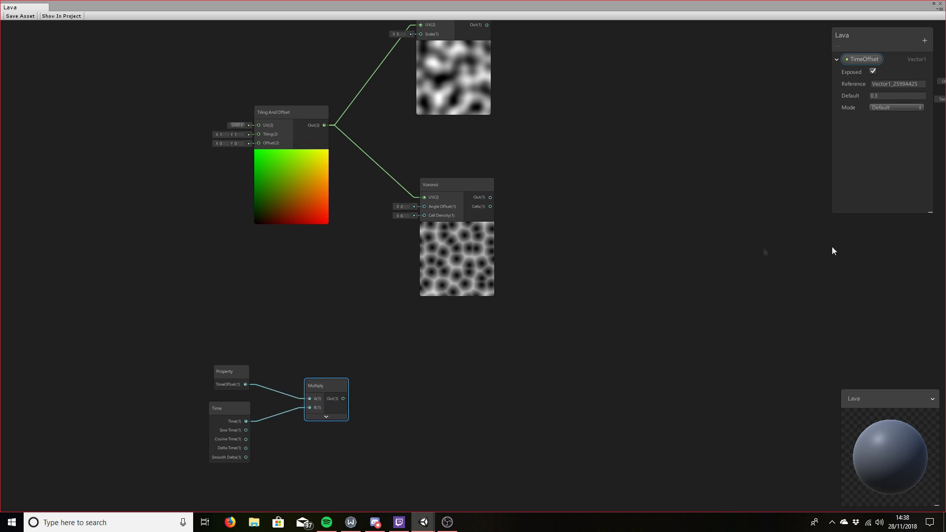
pyautogui.click(891, 97)
# Connect the Time output to Voronoi's Angle Offset and the Multiply output to Tiling And Offset's Offset
pyautogui.moveTo(246, 422); pyautogui.dragTo(425, 207)
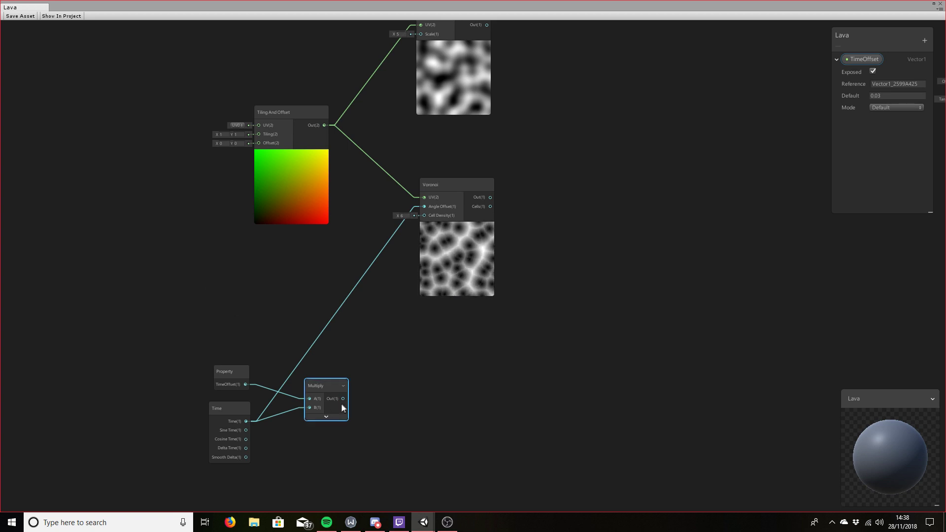
pyautogui.moveTo(343, 399); pyautogui.dragTo(260, 145)
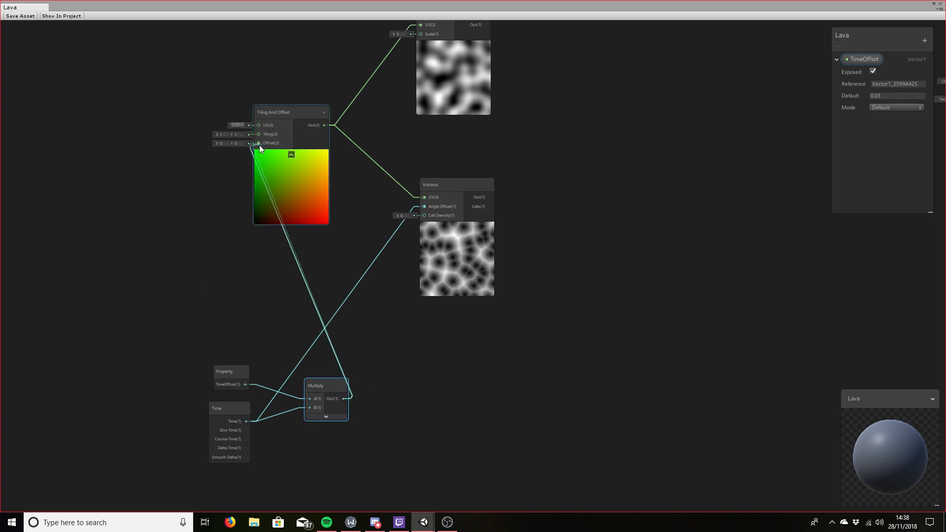
# Add a White Balance node and place it to the right of the Gradient Noise node
pyautogui.moveTo(556, 232); pyautogui.dragTo(523, 274, button='middle')
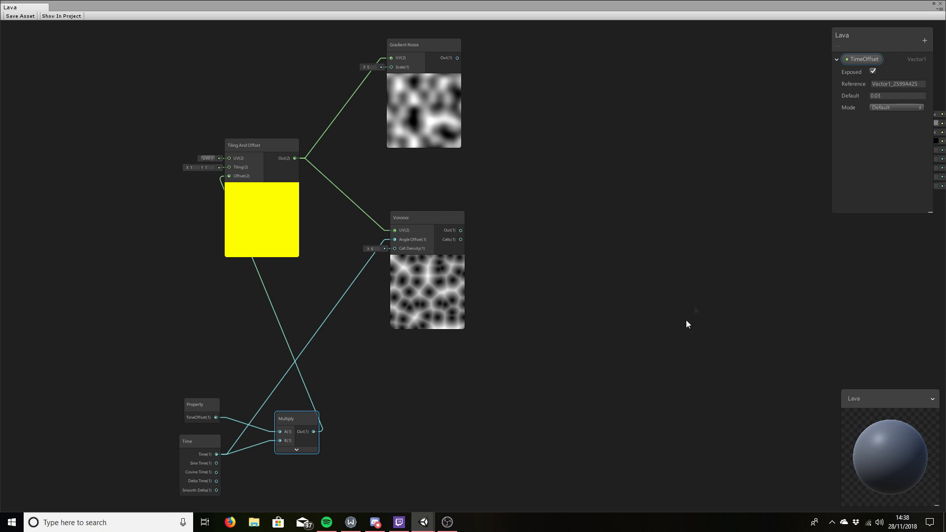
pyautogui.moveTo(630, 179); pyautogui.dragTo(525, 194, button='middle')
pyautogui.rightClick(499, 183)
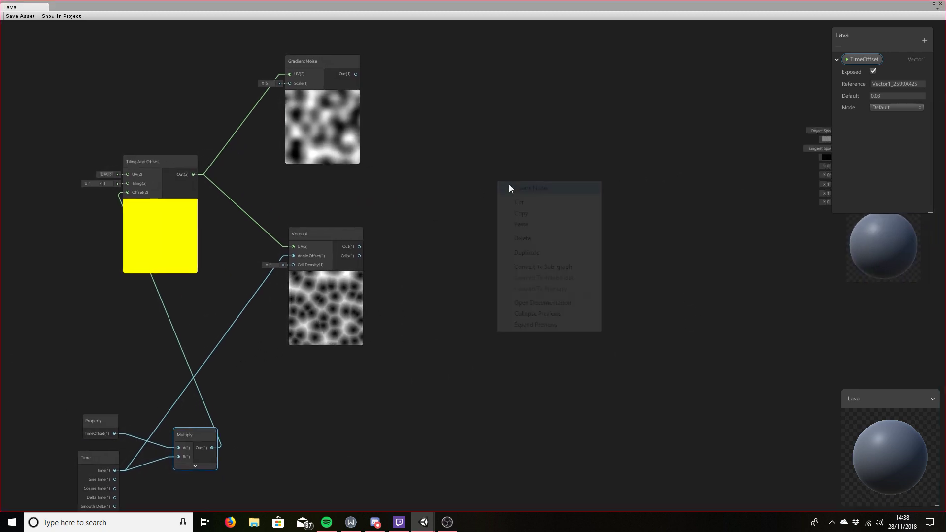
pyautogui.click(545, 190)
pyautogui.write('white')
pyautogui.press('Return')
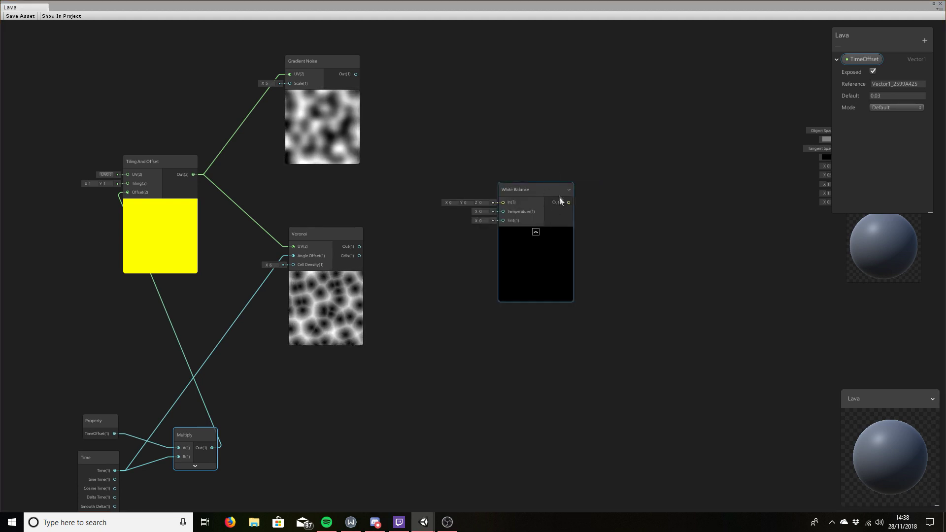
pyautogui.moveTo(550, 189); pyautogui.dragTo(465, 87)
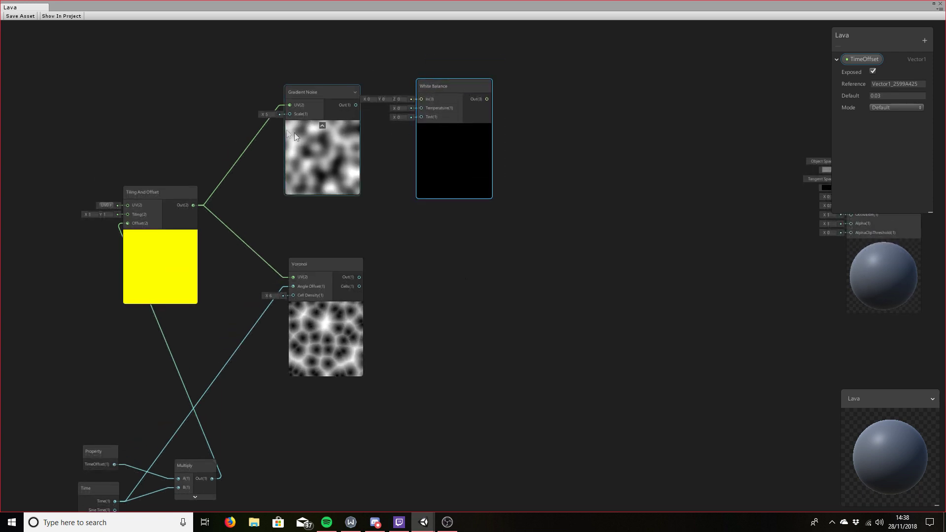
# Connect the Gradient Noise output to the White Balance's In input and set its Temperature to 1
pyautogui.moveTo(356, 105); pyautogui.dragTo(447, 87)
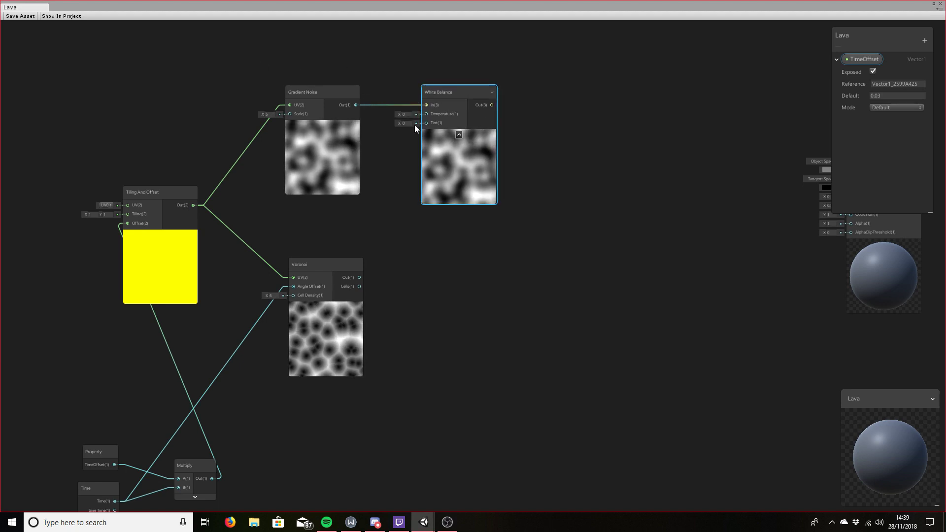
pyautogui.click(405, 114)
pyautogui.write('1')
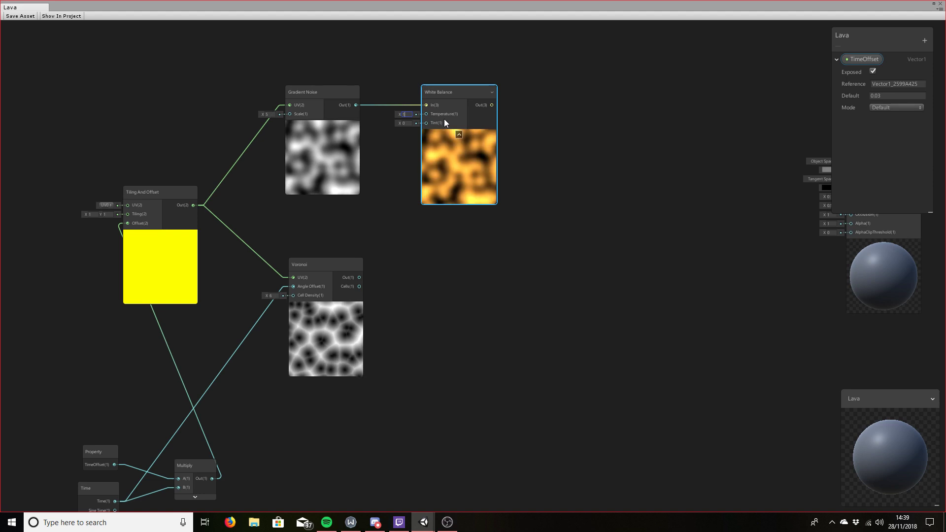
pyautogui.write('.02')
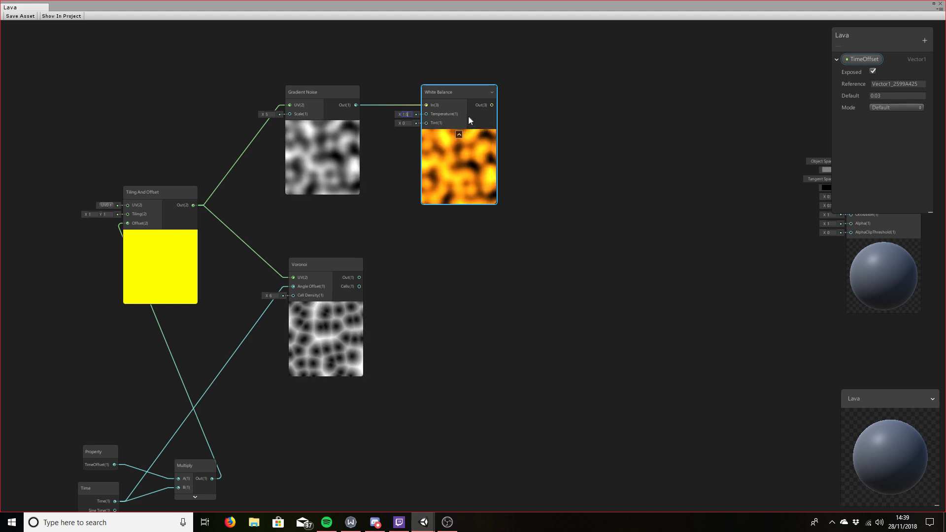
pyautogui.press('BackSpace')
pyautogui.press('BackSpace')
pyautogui.press('BackSpace')
pyautogui.click(423, 224)
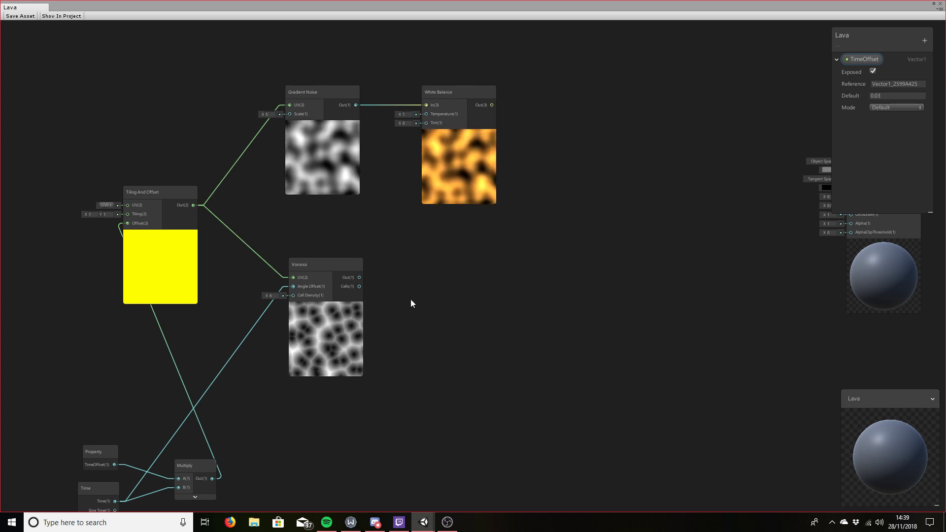
# Add a second White Balance node and place it to the right of the Voronoi node
pyautogui.rightClick(428, 290)
pyautogui.click(444, 294)
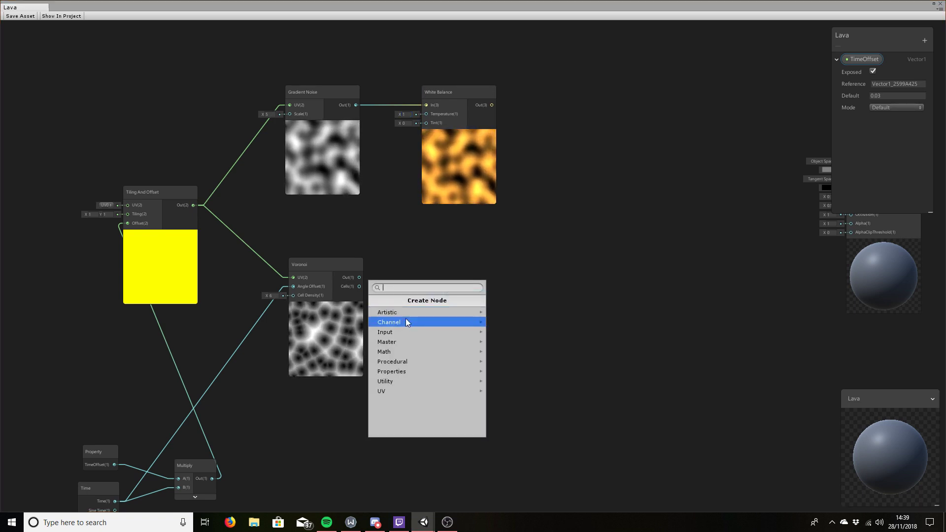
pyautogui.write('white')
pyautogui.press('Return')
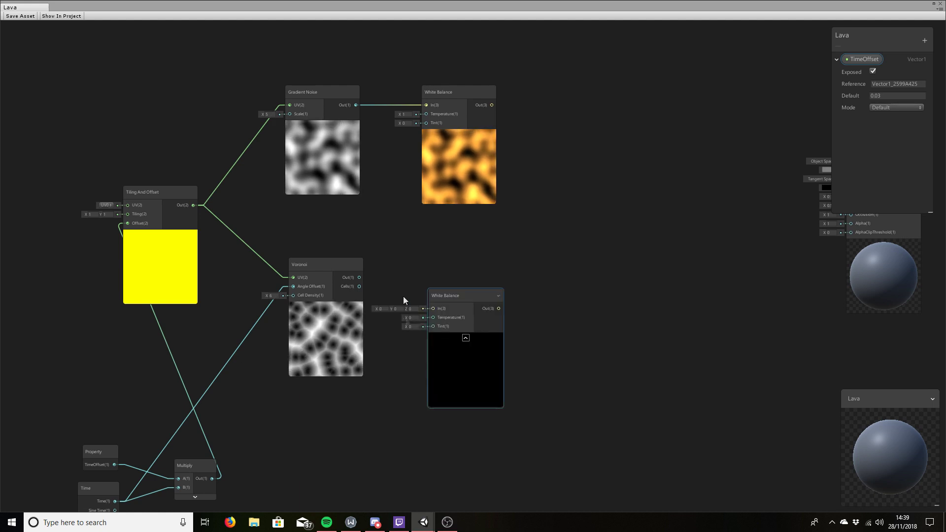
pyautogui.moveTo(454, 302); pyautogui.dragTo(447, 265)
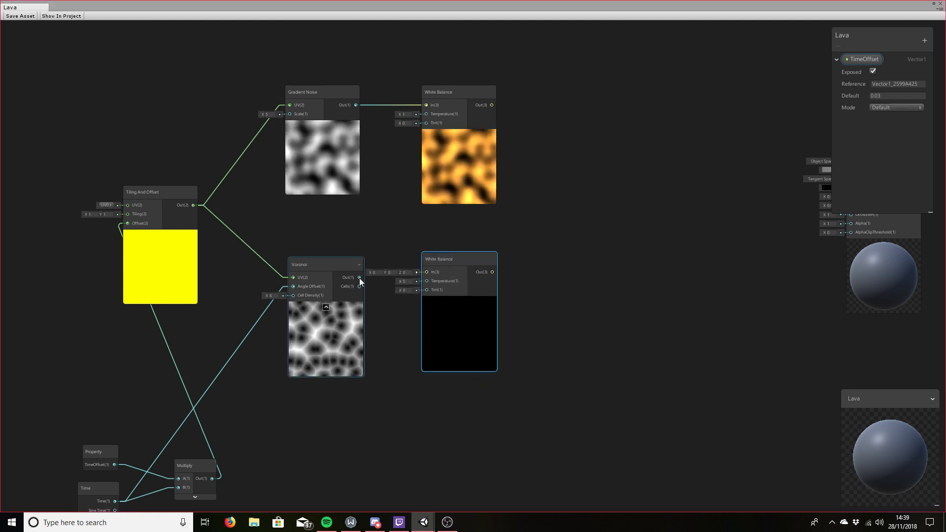
# Connect only the Voronoi Out output to the second White Balance's In input and set its Temperature to 1.35
pyautogui.moveTo(360, 278); pyautogui.dragTo(423, 281)
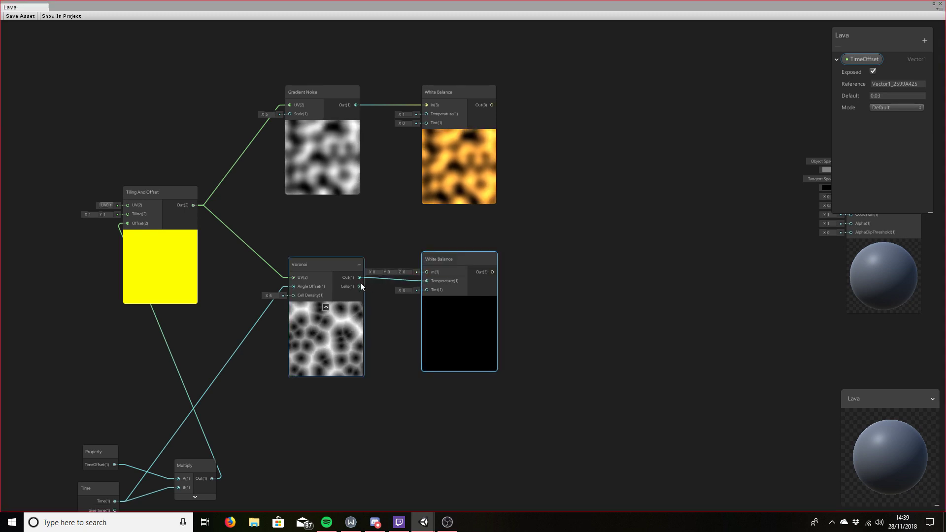
pyautogui.moveTo(360, 277); pyautogui.dragTo(425, 273)
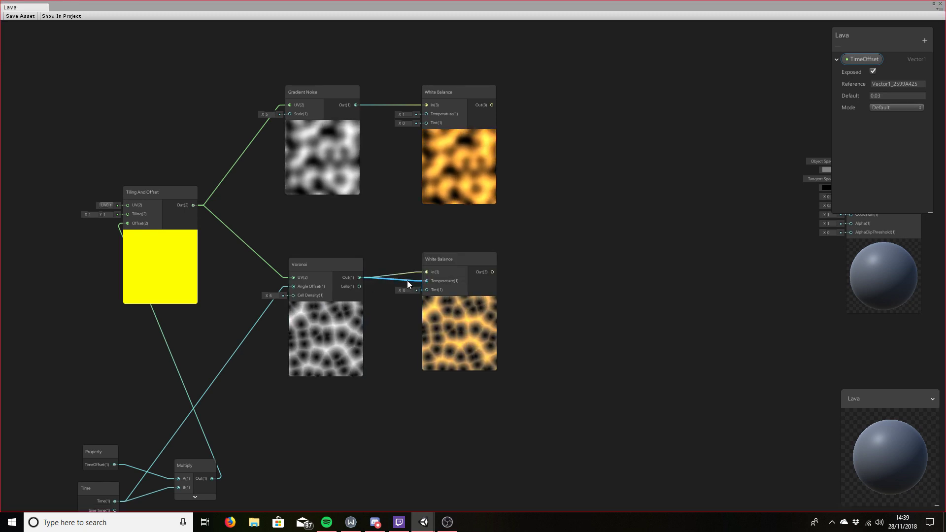
pyautogui.click(407, 280)
pyautogui.press('Delete')
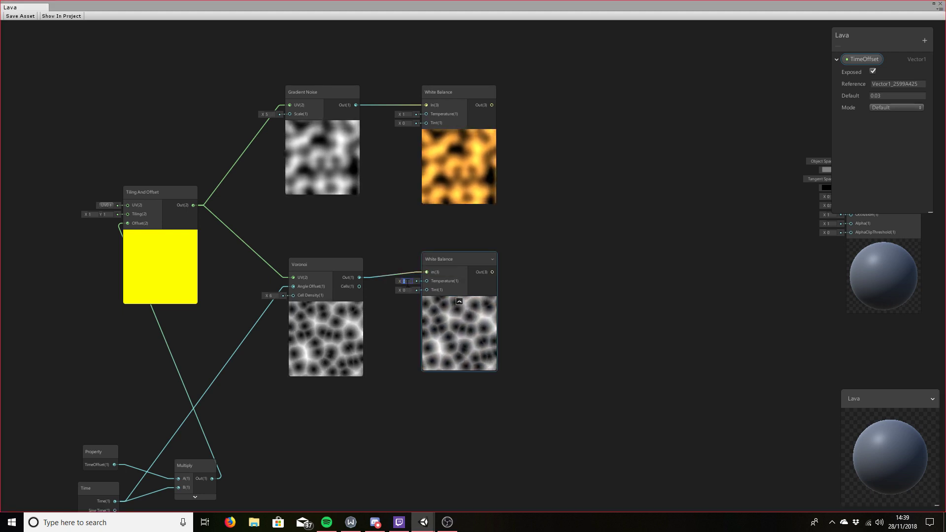
pyautogui.click(402, 280)
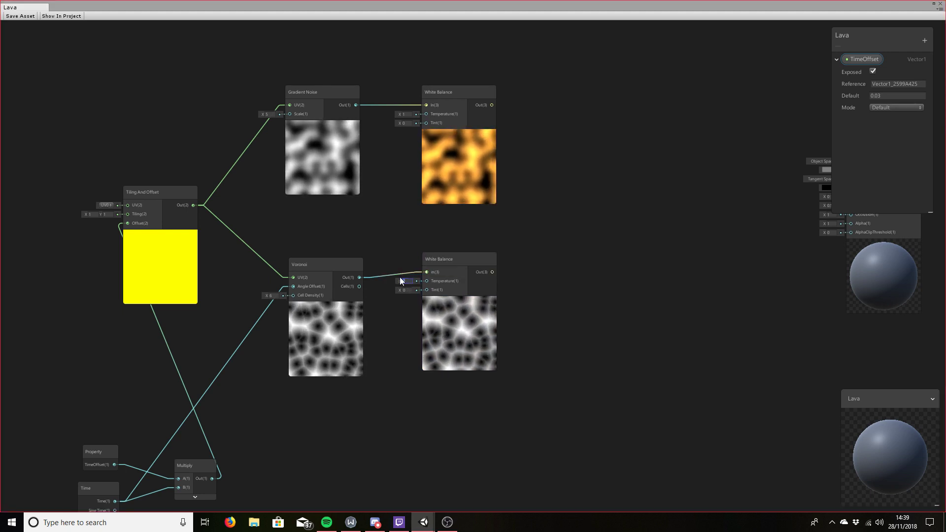
pyautogui.write('1.35')
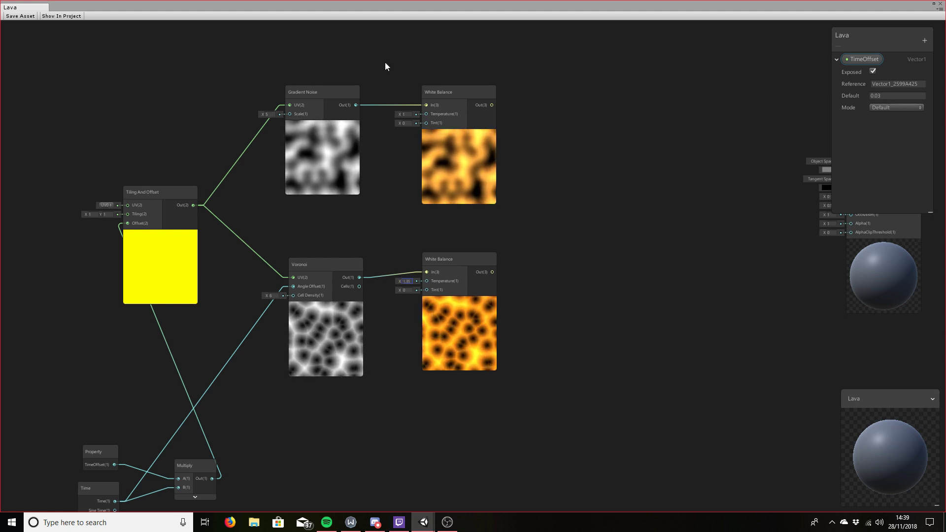
# Add a Lerp node and place it to the right of the two White Balance nodes, between their heights
pyautogui.click(584, 286)
pyautogui.moveTo(646, 385); pyautogui.dragTo(497, 370, button='middle')
pyautogui.moveTo(303, 247); pyautogui.dragTo(298, 255)
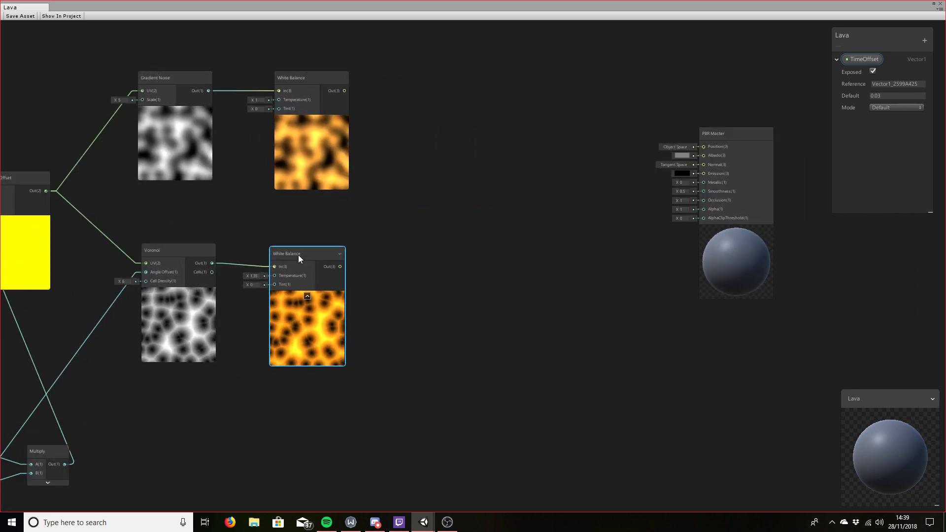
pyautogui.rightClick(447, 228)
pyautogui.click(475, 233)
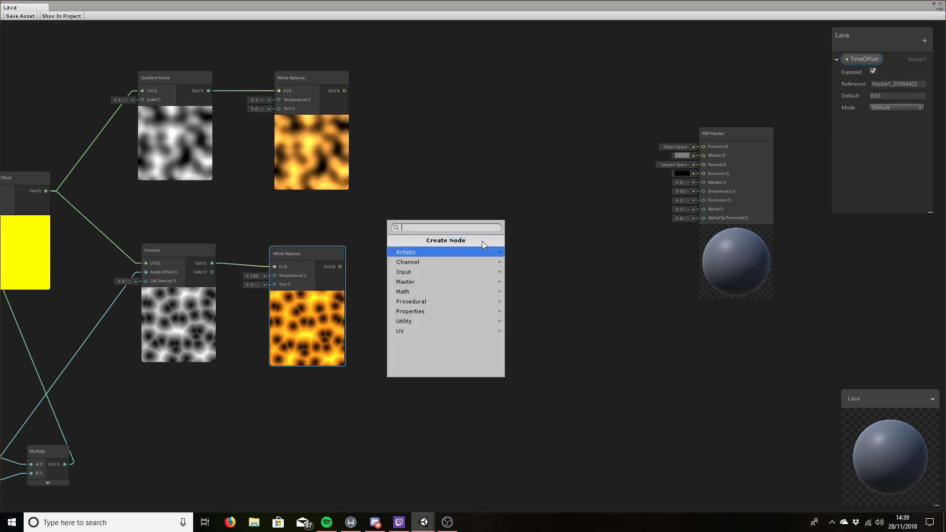
pyautogui.write('ler')
pyautogui.press('Return')
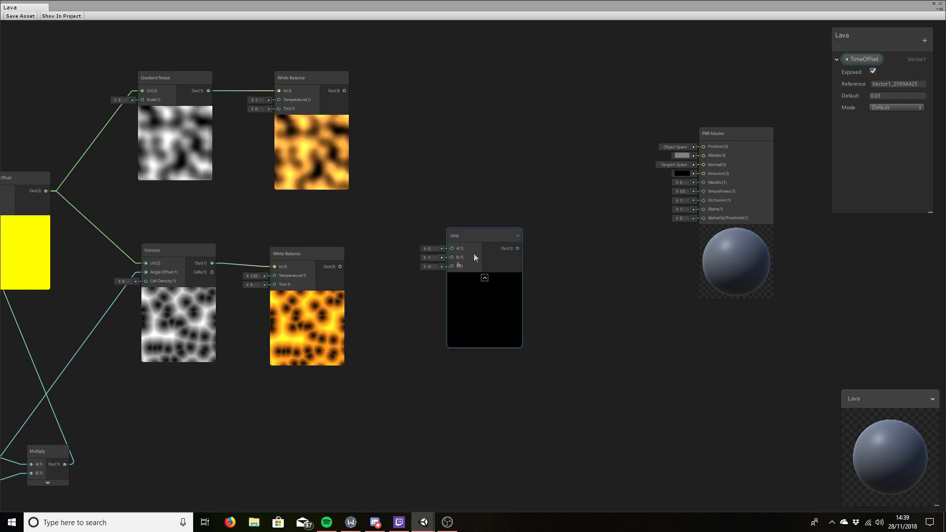
pyautogui.moveTo(474, 253); pyautogui.dragTo(463, 163)
# Connect the Gradient Noise branch's White Balance to the Lerp's A and the Voronoi branch's to B, and vary the Y value of T
pyautogui.moveTo(344, 92); pyautogui.dragTo(424, 179)
pyautogui.moveTo(338, 268); pyautogui.dragTo(428, 185)
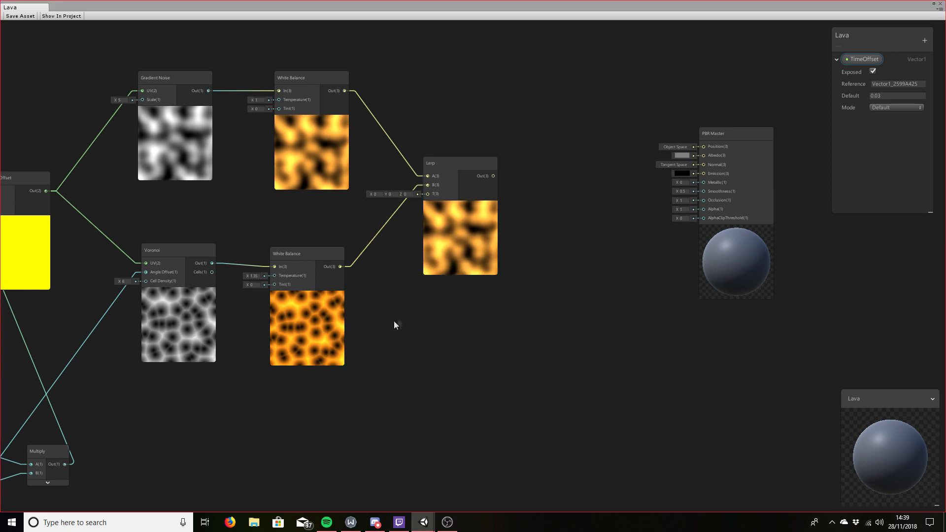
pyautogui.moveTo(377, 363); pyautogui.dragTo(428, 240, button='middle')
pyautogui.scroll(-1, 374, 269)
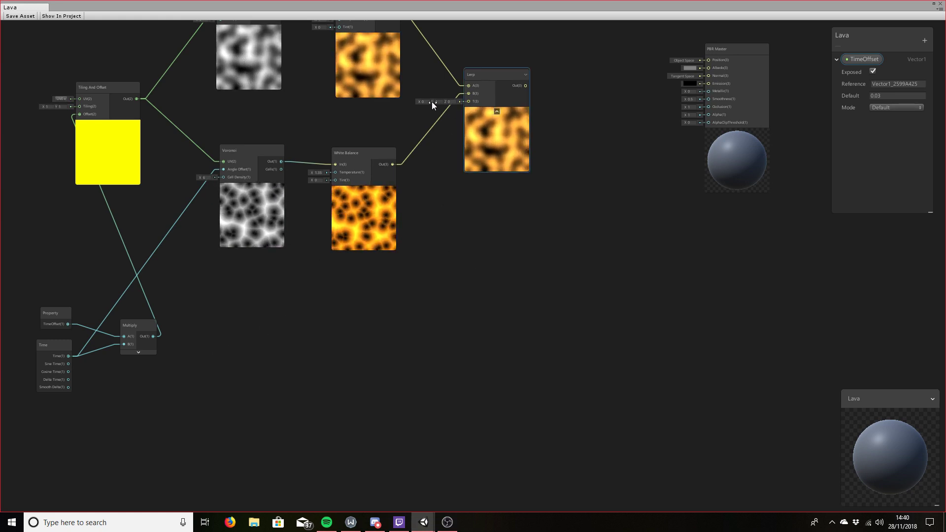
pyautogui.moveTo(432, 101); pyautogui.dragTo(516, 182)
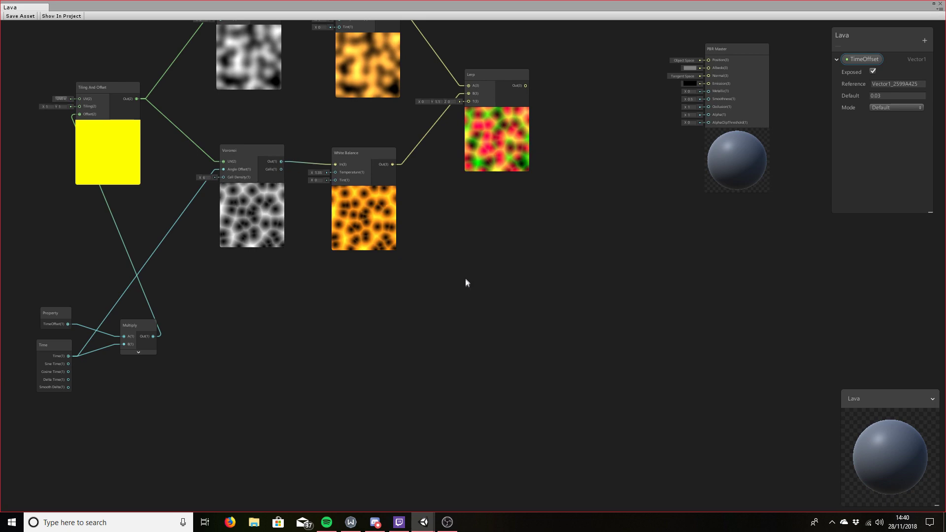
# Add a second Tiling And Offset node beside the Multiply node and connect the Multiply output to its Offset input
pyautogui.moveTo(479, 302); pyautogui.dragTo(439, 385, button='middle')
pyautogui.moveTo(395, 420); pyautogui.dragTo(412, 372, button='middle')
pyautogui.scroll(-1, 368, 434)
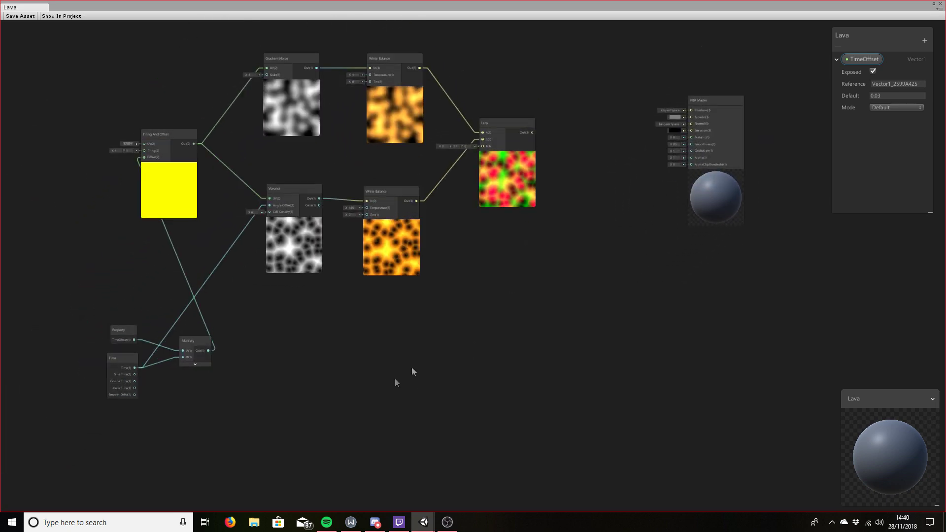
pyautogui.rightClick(255, 343)
pyautogui.click(292, 352)
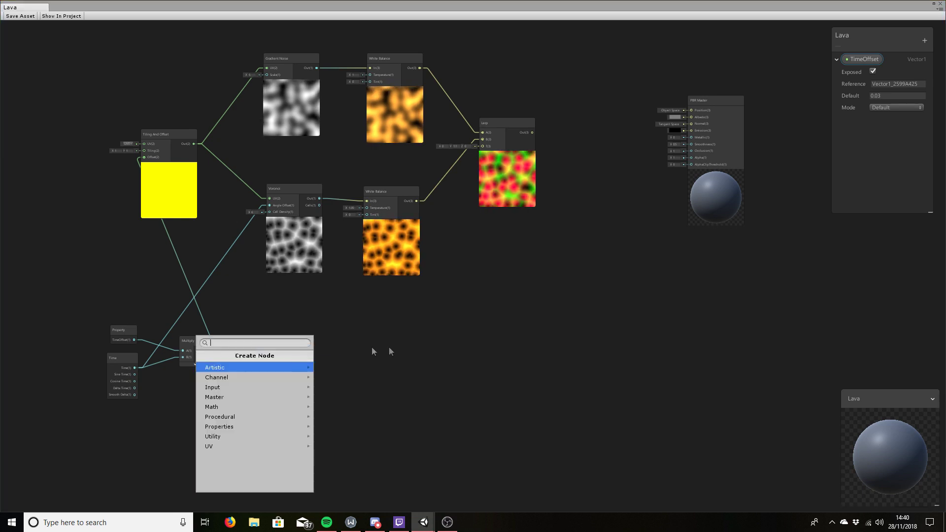
pyautogui.write('tiling')
pyautogui.press('Return')
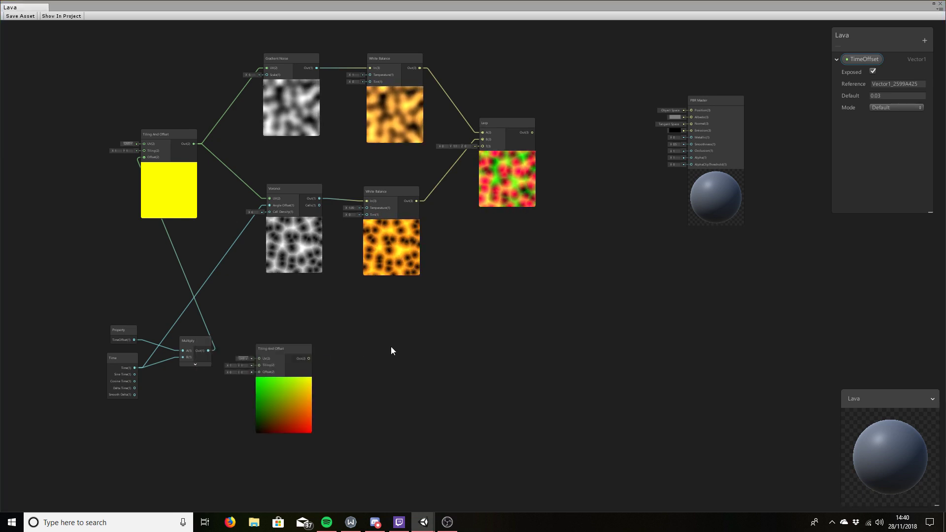
pyautogui.moveTo(282, 338); pyautogui.dragTo(279, 331)
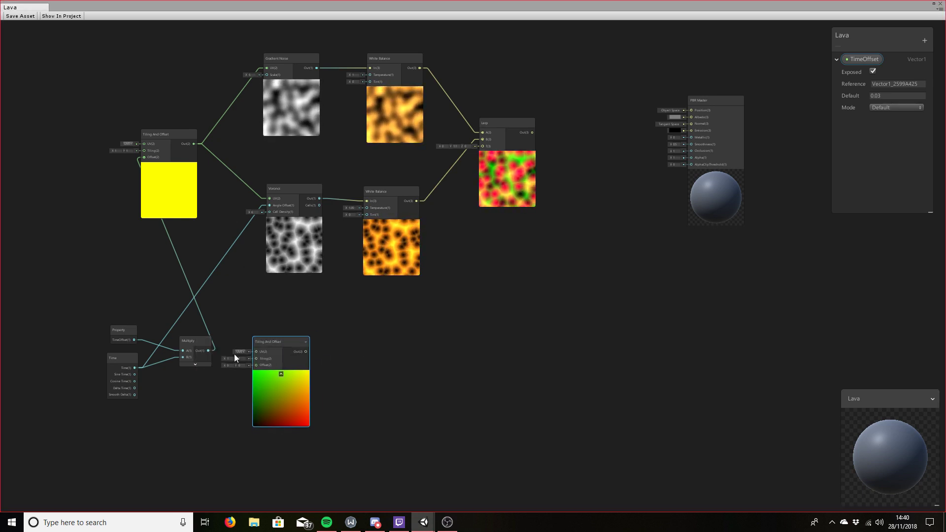
pyautogui.moveTo(208, 350); pyautogui.dragTo(273, 330)
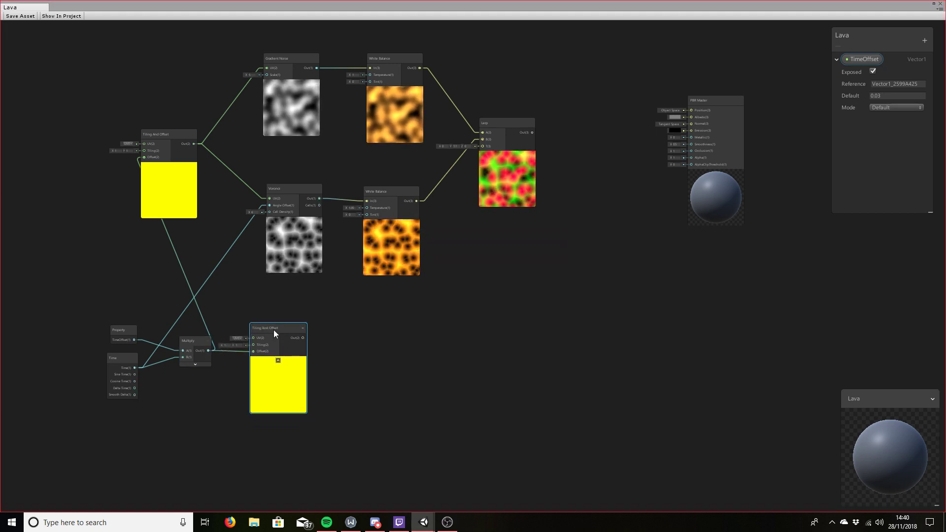
# Add a Simple Noise node beside the new Tiling And Offset node and connect that node's output to its UV input
pyautogui.rightClick(352, 352)
pyautogui.click(355, 359)
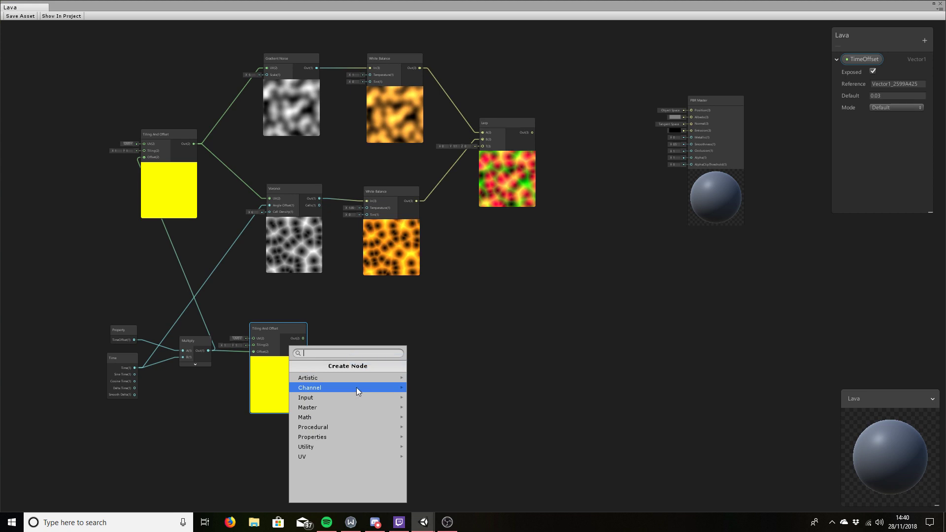
pyautogui.write('simpl')
pyautogui.press('Return')
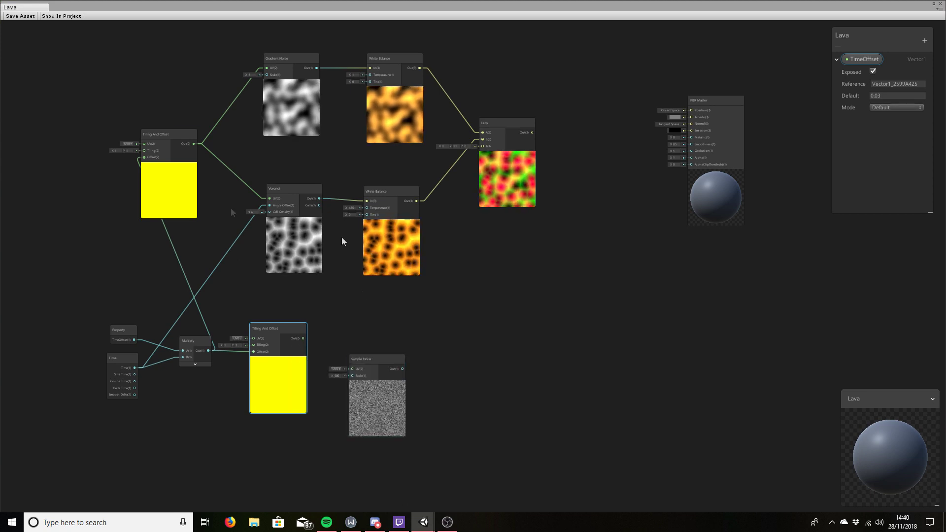
pyautogui.moveTo(378, 353); pyautogui.dragTo(373, 326)
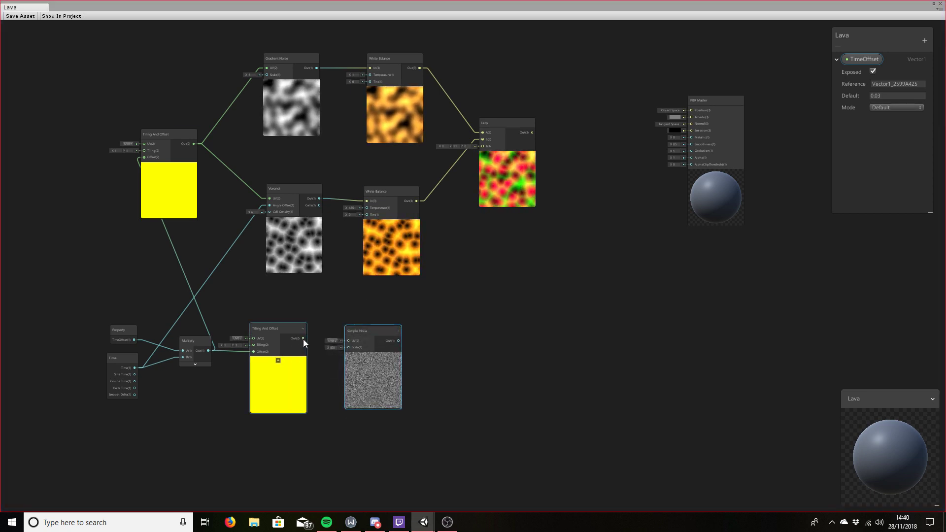
pyautogui.moveTo(303, 339); pyautogui.dragTo(349, 340)
# Set the Simple Noise node's Scale to 20
pyautogui.scroll(5, 337, 411)
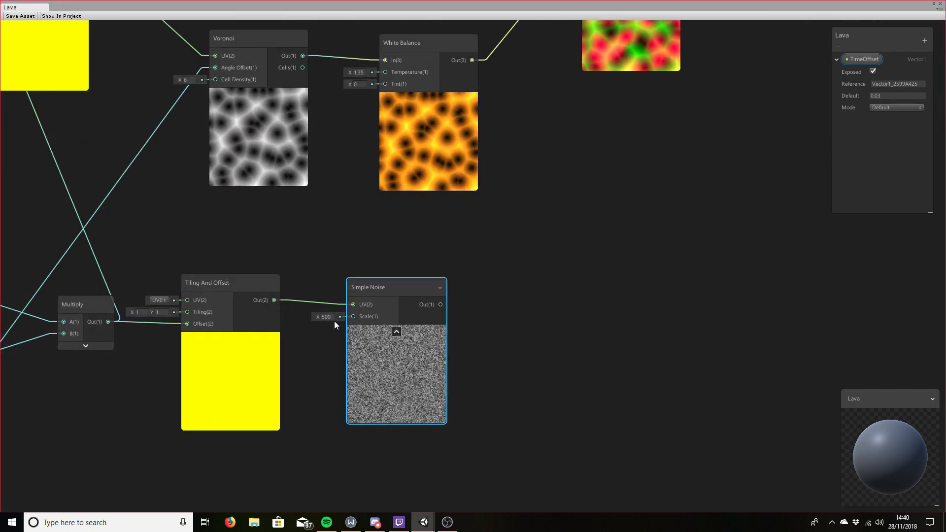
pyautogui.click(329, 317)
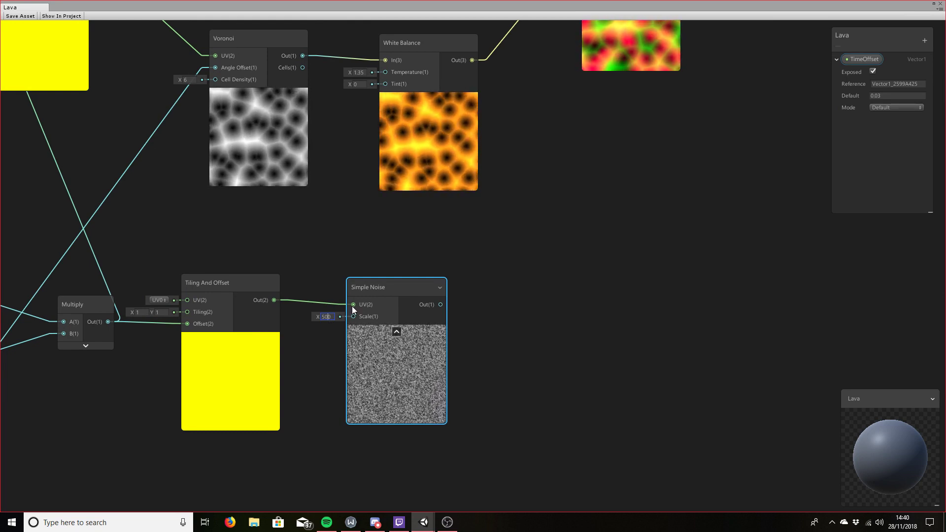
pyautogui.press('BackSpace')
pyautogui.press('BackSpace')
pyautogui.press('BackSpace')
pyautogui.write('20')
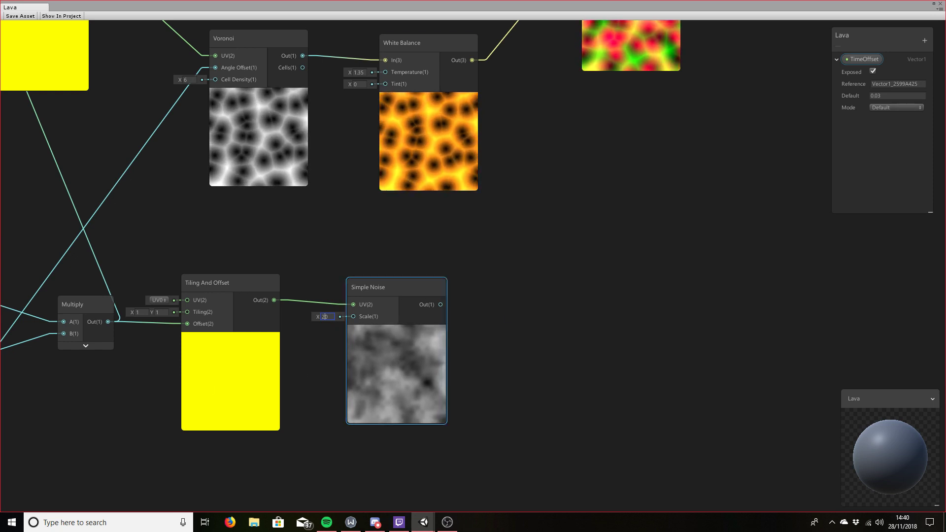
pyautogui.press('Return')
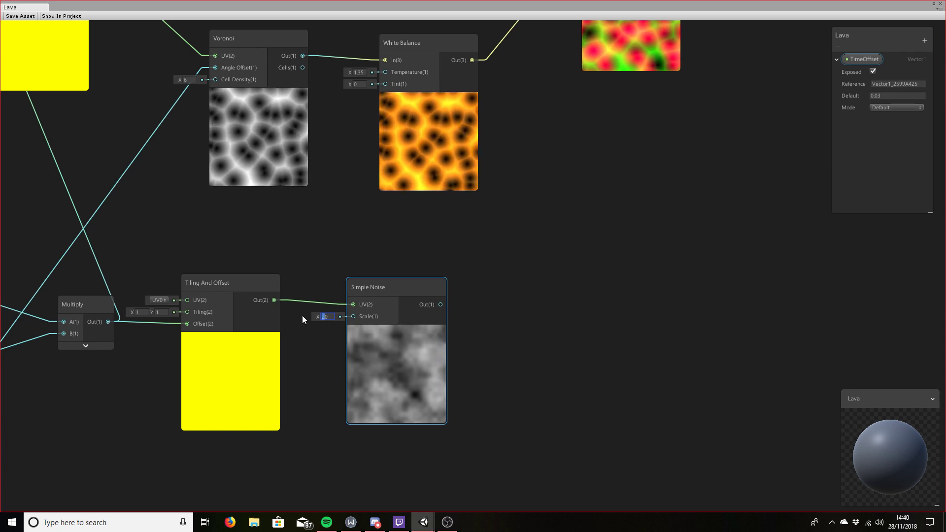
# Try Simple Noise Scale values of 250 and 28, and return the Scale to 20
pyautogui.write('250')
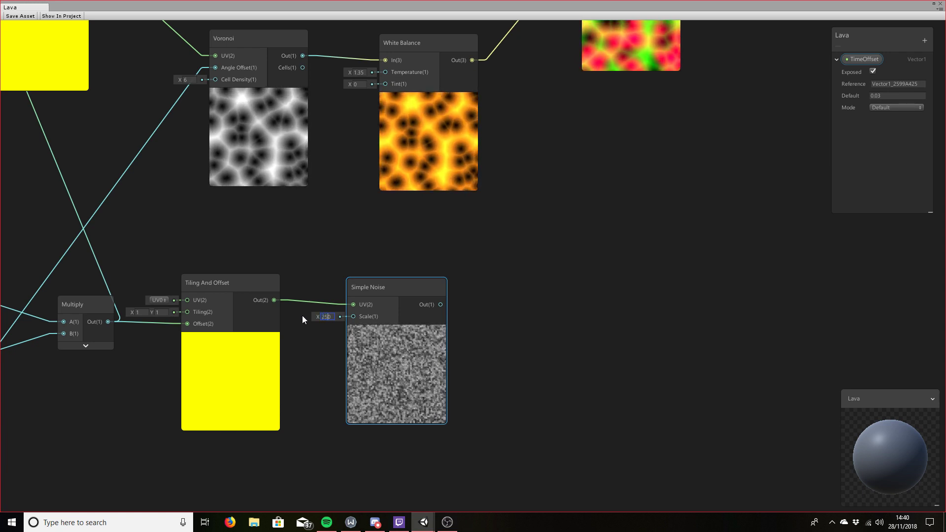
pyautogui.press('BackSpace')
pyautogui.press('BackSpace')
pyautogui.press('BackSpace')
pyautogui.write('28')
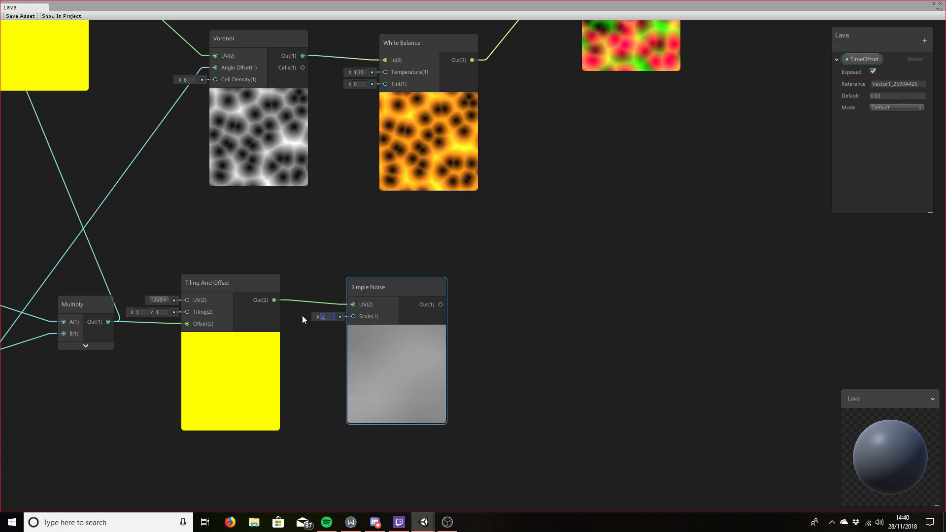
pyautogui.press('BackSpace')
pyautogui.write('8')
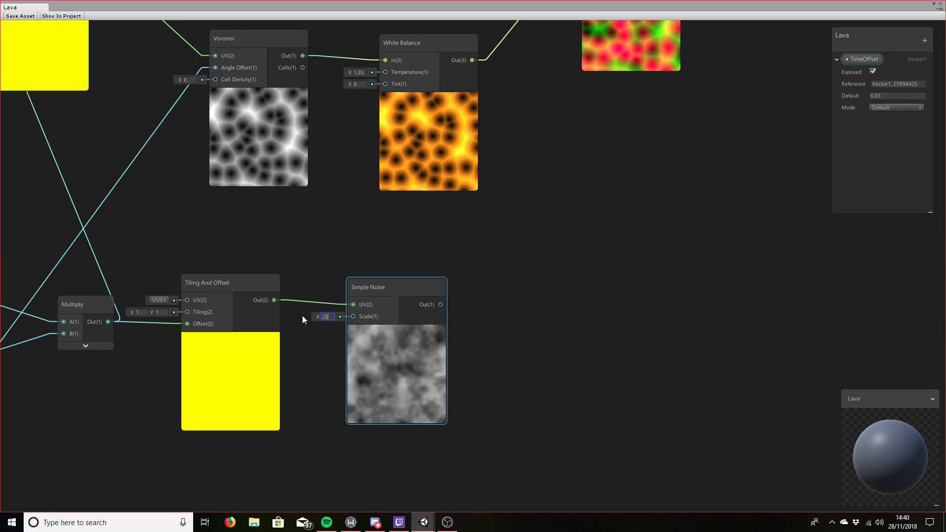
pyautogui.press('BackSpace')
pyautogui.write('0')
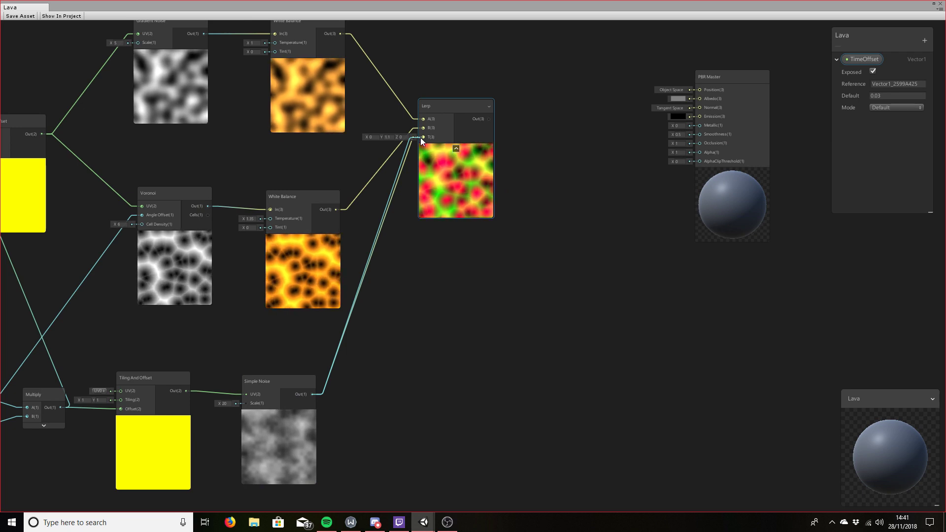
# Connect the Simple Noise output to the Lerp's T input and shift the Lerp node slightly closer to the White Balance nodes
pyautogui.moveTo(421, 137); pyautogui.dragTo(421, 138)
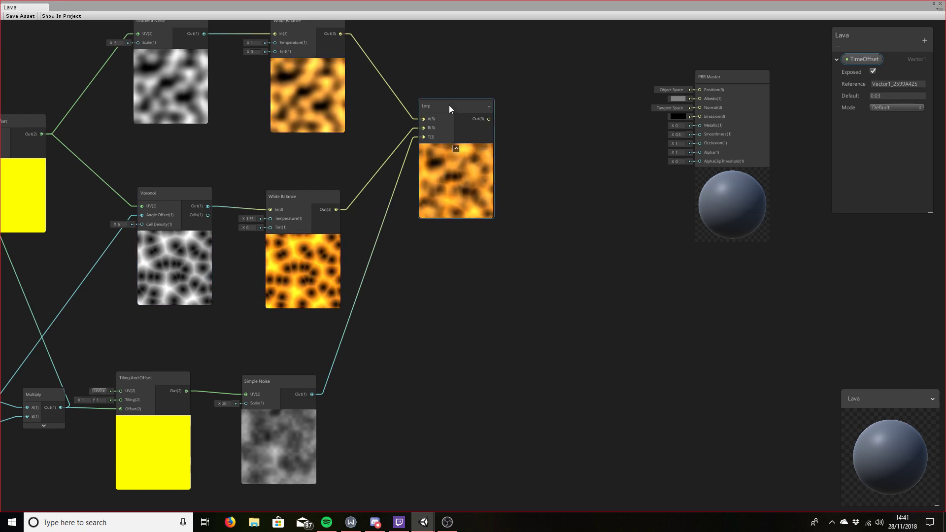
pyautogui.moveTo(448, 105); pyautogui.dragTo(440, 108)
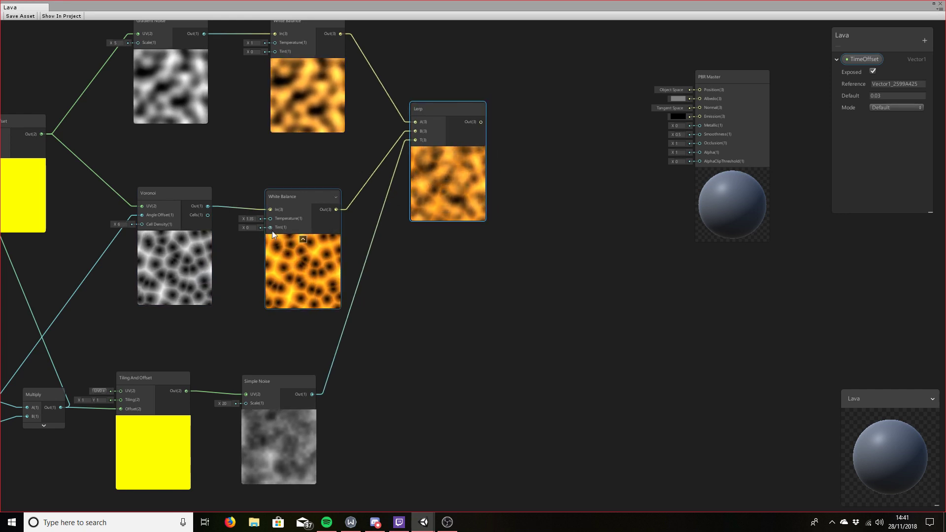
# Set the Tint of the Voronoi branch's White Balance node to 0.34
pyautogui.click(250, 228)
pyautogui.write('0.3')
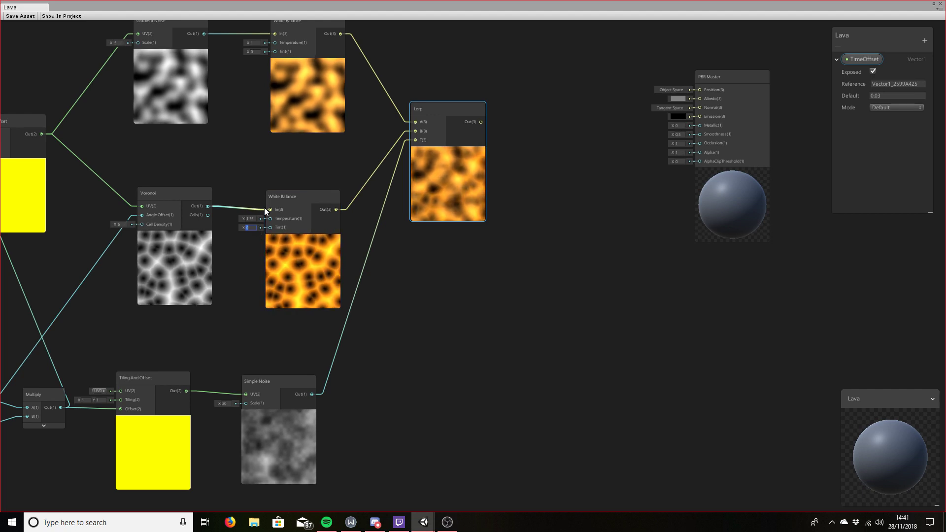
pyautogui.write('4')
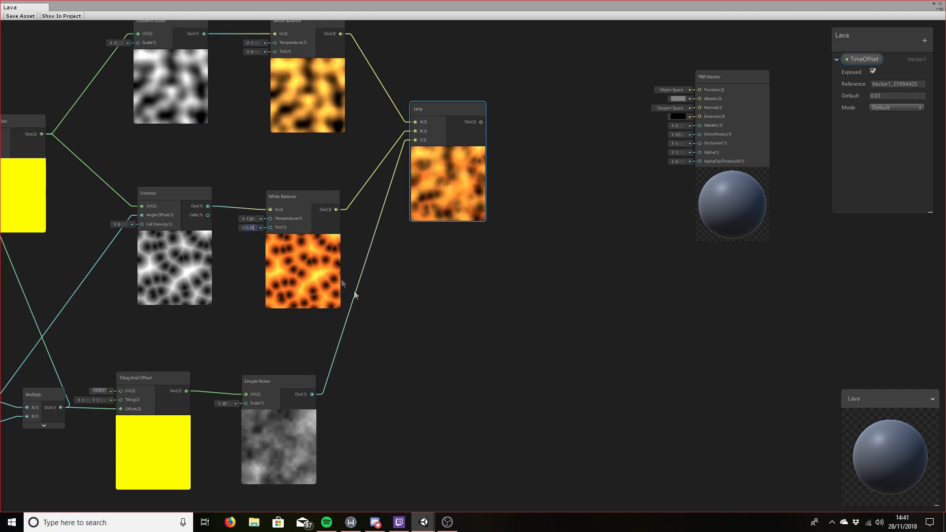
pyautogui.click(431, 247)
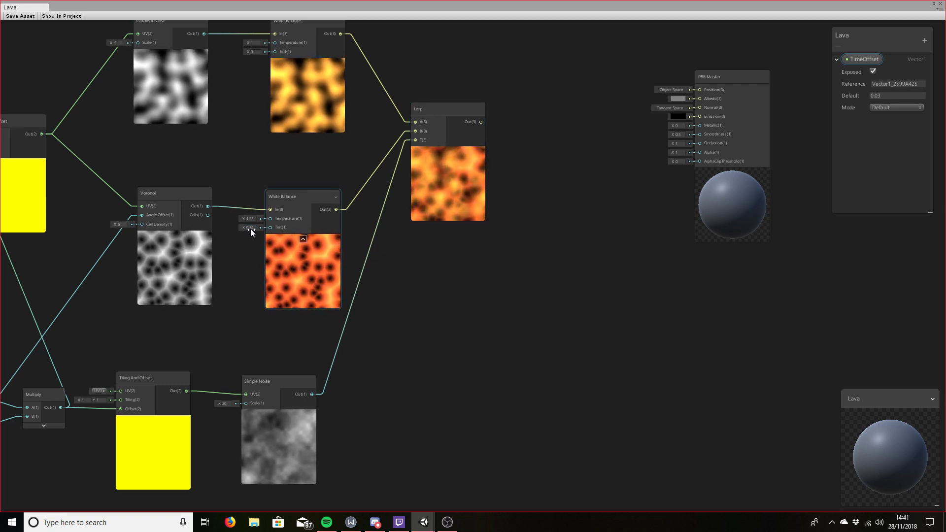
pyautogui.moveTo(244, 227); pyautogui.dragTo(325, 314)
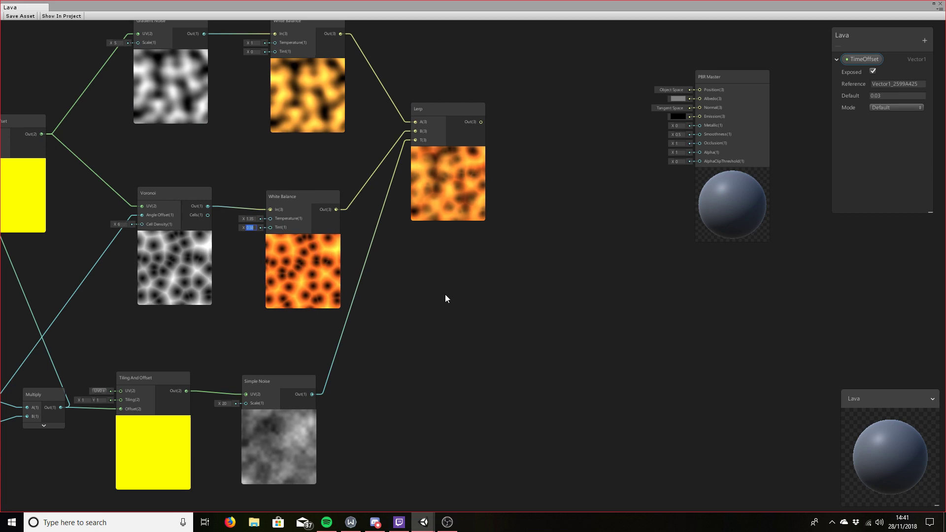
pyautogui.write('0.34')
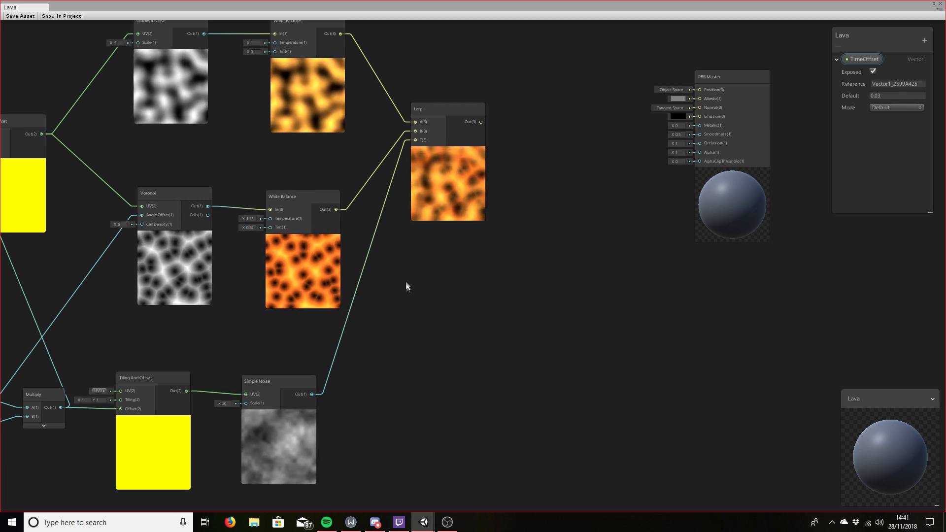
# Widen the gap between the Lerp and PBR Master nodes by moving them slightly apart
pyautogui.click(442, 111)
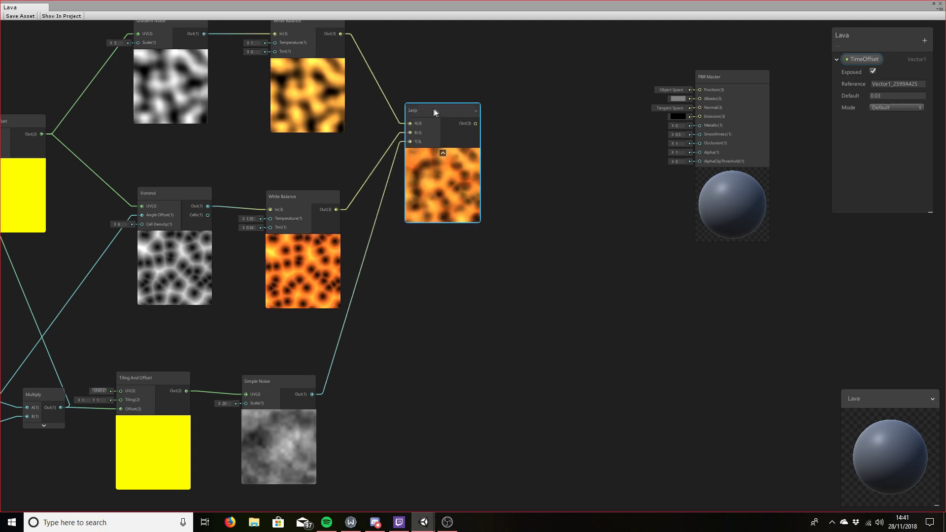
pyautogui.moveTo(597, 162); pyautogui.dragTo(433, 208, button='middle')
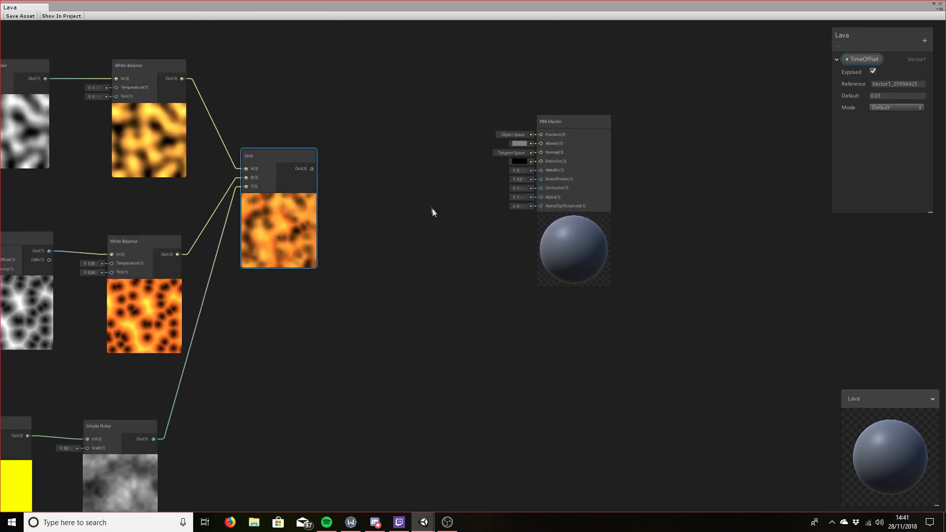
pyautogui.moveTo(552, 129); pyautogui.dragTo(572, 143)
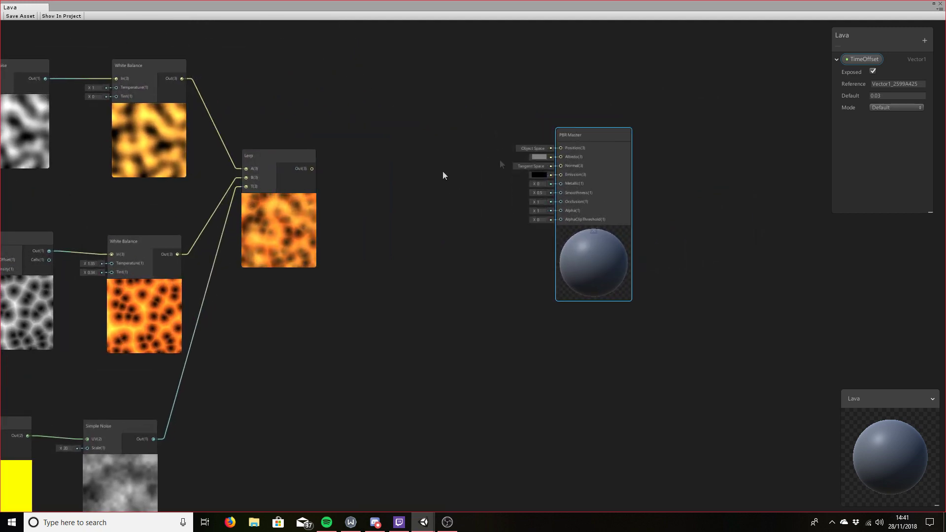
# Add a Multiply node between the Lerp and PBR Master nodes and connect the Lerp output to its A input
pyautogui.rightClick(359, 169)
pyautogui.click(401, 175)
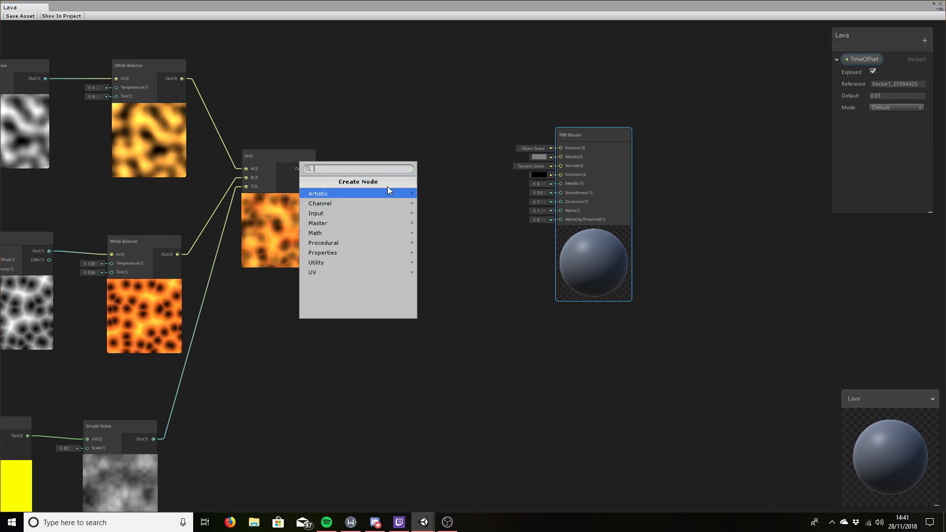
pyautogui.write('time')
pyautogui.press('Return')
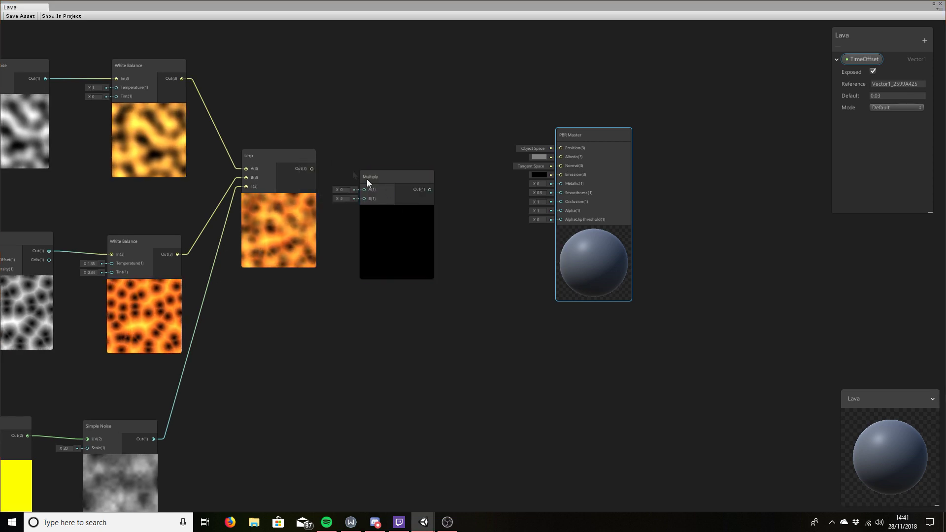
pyautogui.click(383, 170)
pyautogui.moveTo(316, 168); pyautogui.dragTo(365, 179)
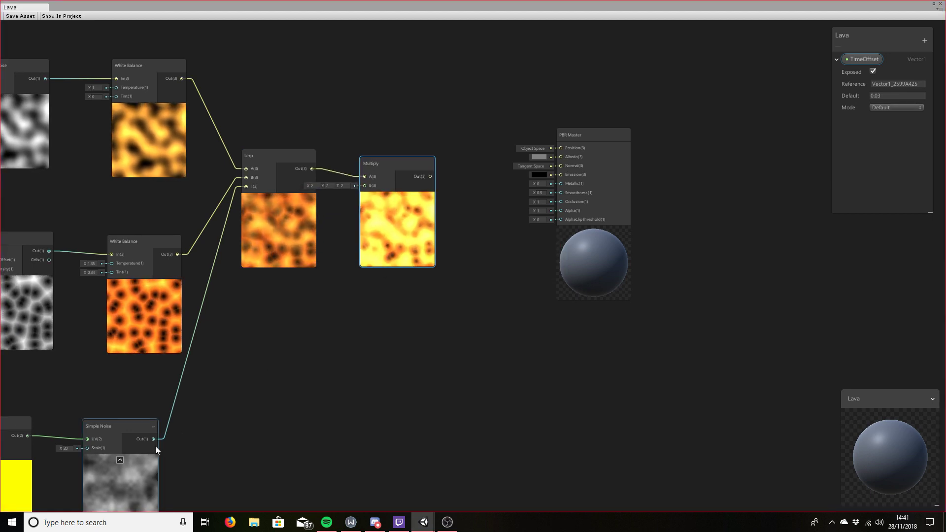
# Connect the Simple Noise output to the Multiply node's B input and move the PBR Master node farther away from it
pyautogui.moveTo(155, 439); pyautogui.dragTo(364, 185)
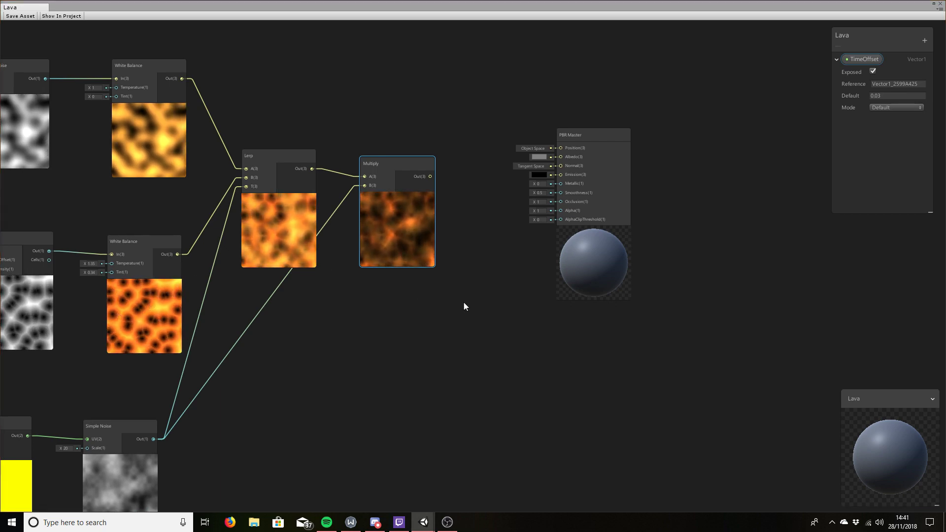
pyautogui.moveTo(463, 307); pyautogui.dragTo(431, 305, button='middle')
pyautogui.moveTo(537, 137); pyautogui.dragTo(638, 138)
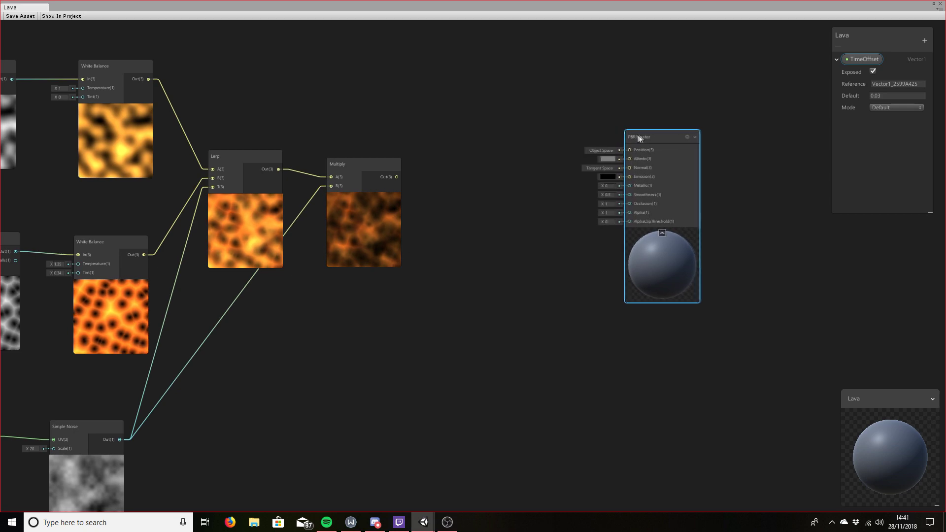
pyautogui.moveTo(291, 333); pyautogui.dragTo(195, 346, button='middle')
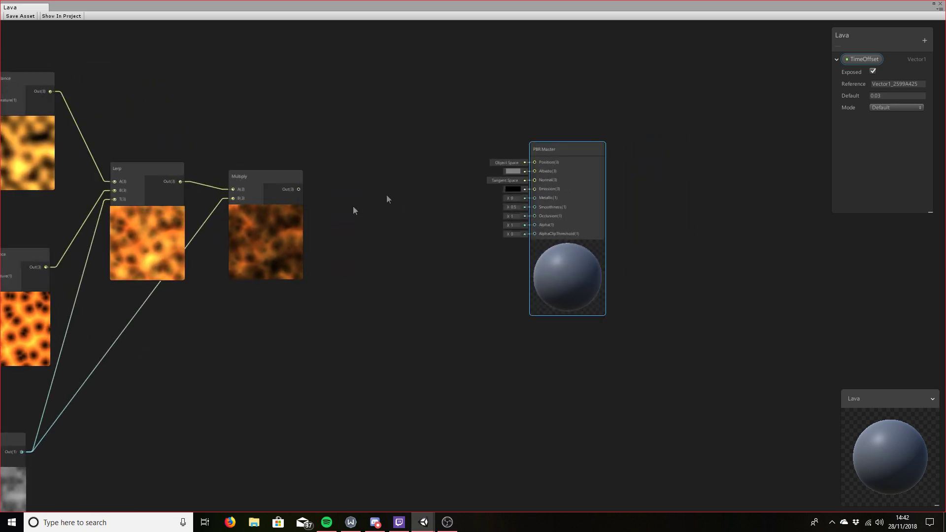
pyautogui.moveTo(545, 153); pyautogui.dragTo(581, 149)
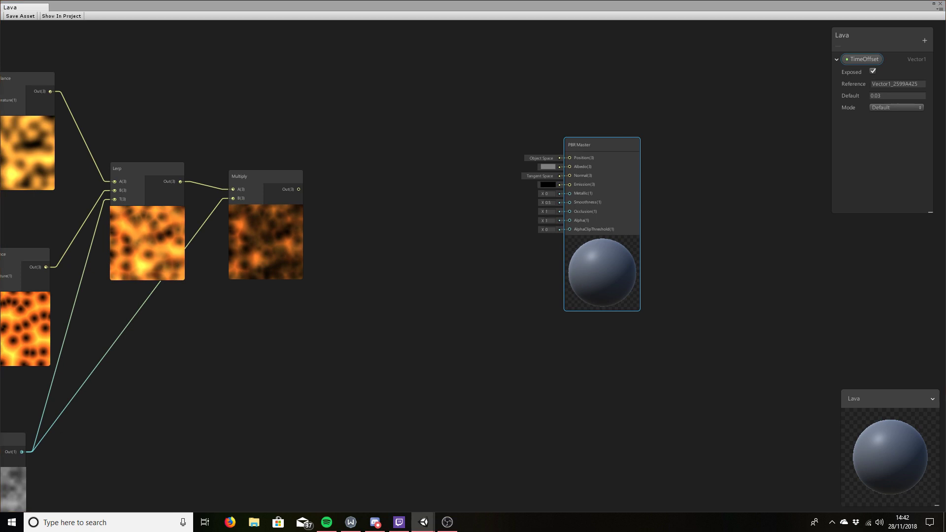
# Add a Contrast node between the Multiply and PBR Master nodes
pyautogui.scroll(2, 256, 250)
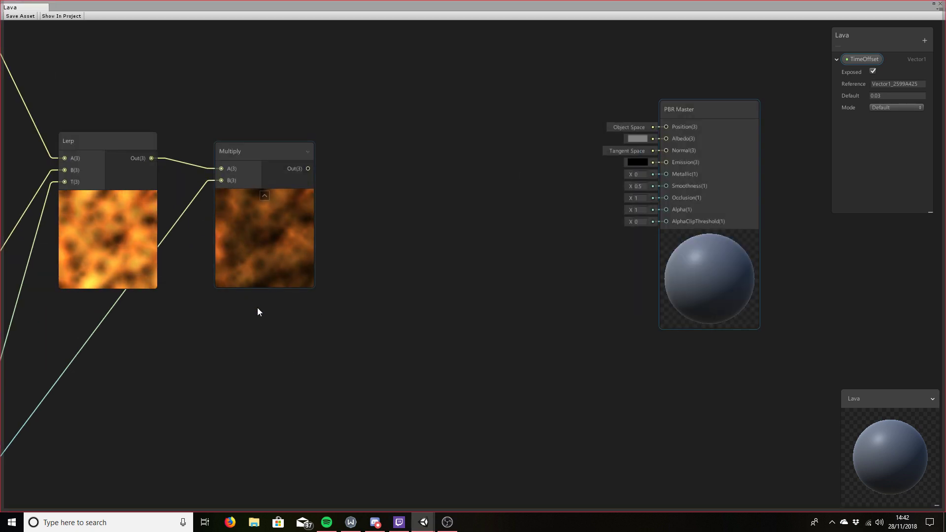
pyautogui.click(151, 248)
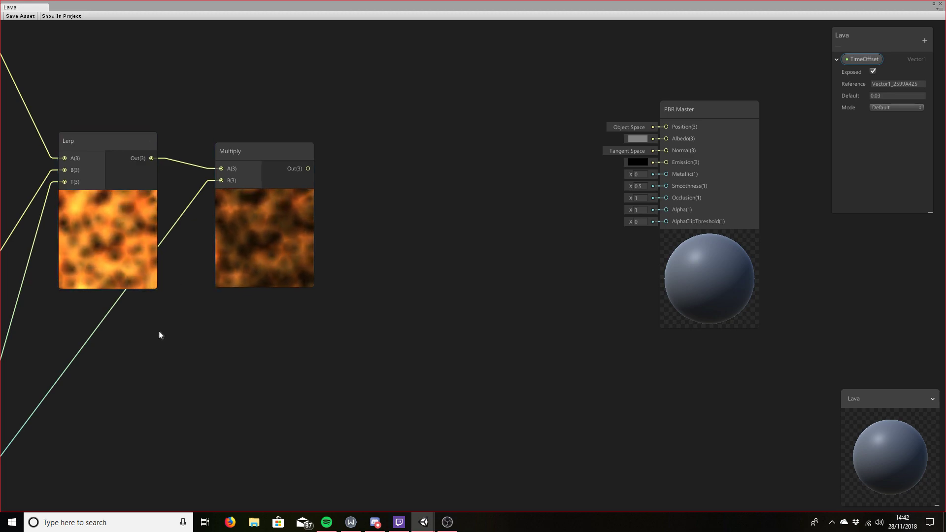
pyautogui.moveTo(158, 335); pyautogui.dragTo(157, 360, button='middle')
pyautogui.scroll(-2, 335, 239)
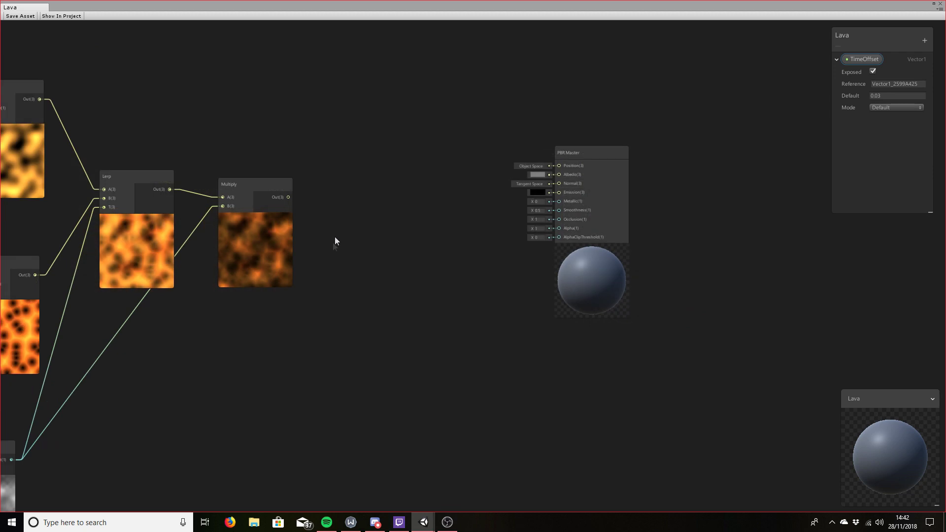
pyautogui.rightClick(337, 218)
pyautogui.click(345, 222)
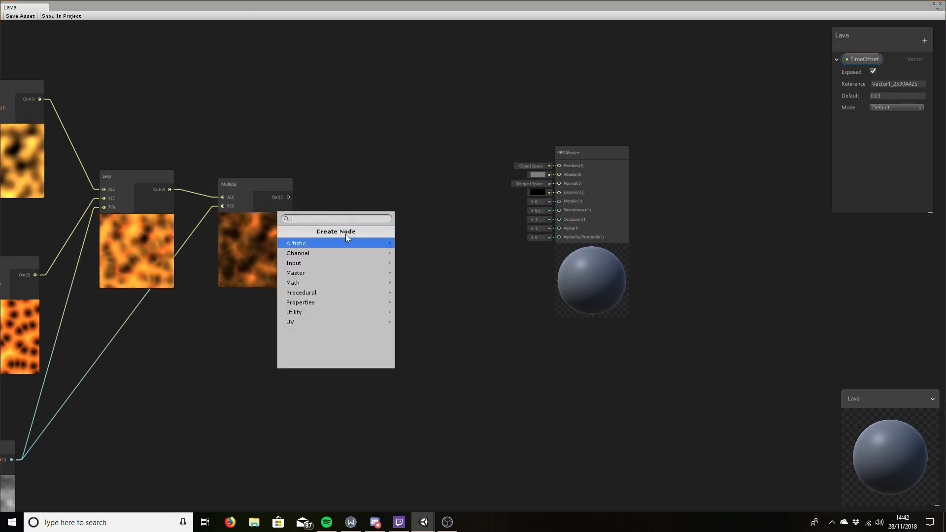
pyautogui.write('con')
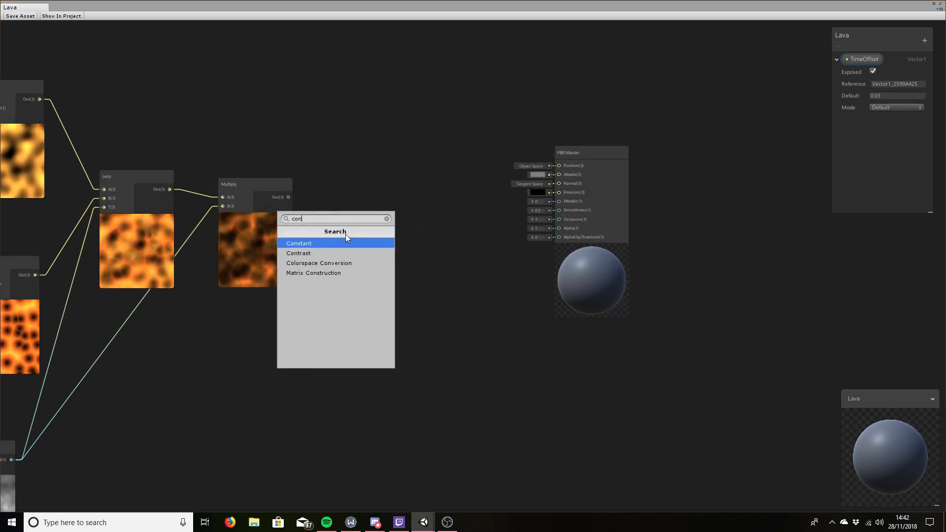
pyautogui.press('Down')
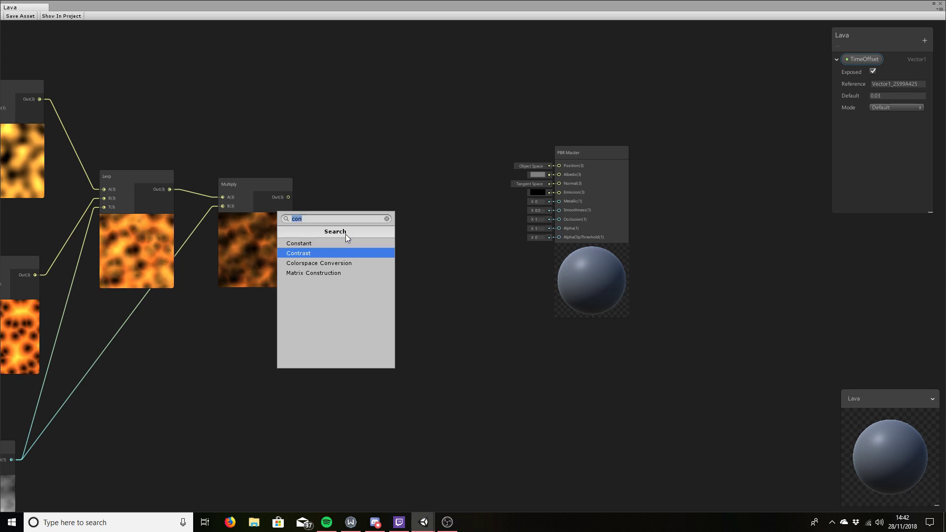
pyautogui.press('Return')
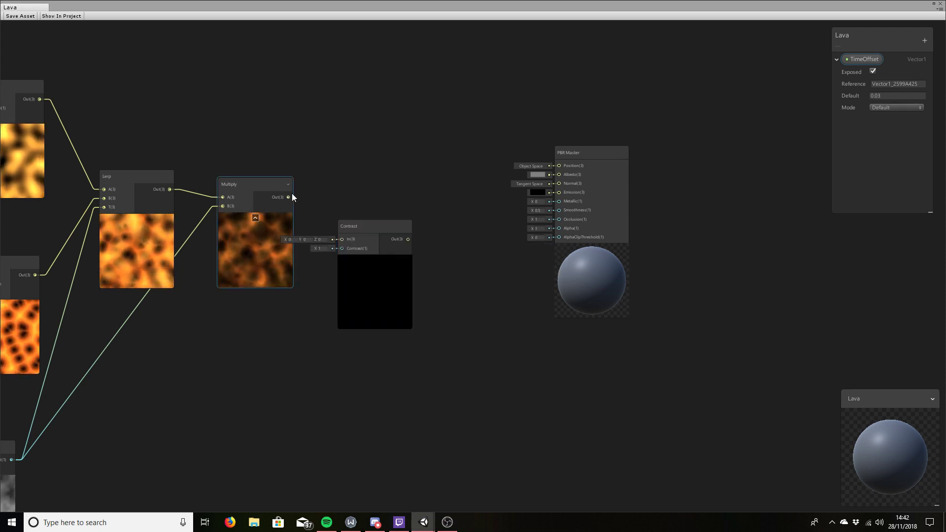
# Connect the Multiply output to the Contrast node's In input, align the node with Multiply, and set its Contrast to 200
pyautogui.moveTo(290, 197); pyautogui.dragTo(308, 202)
pyautogui.moveTo(340, 242); pyautogui.dragTo(363, 192)
pyautogui.click(323, 205)
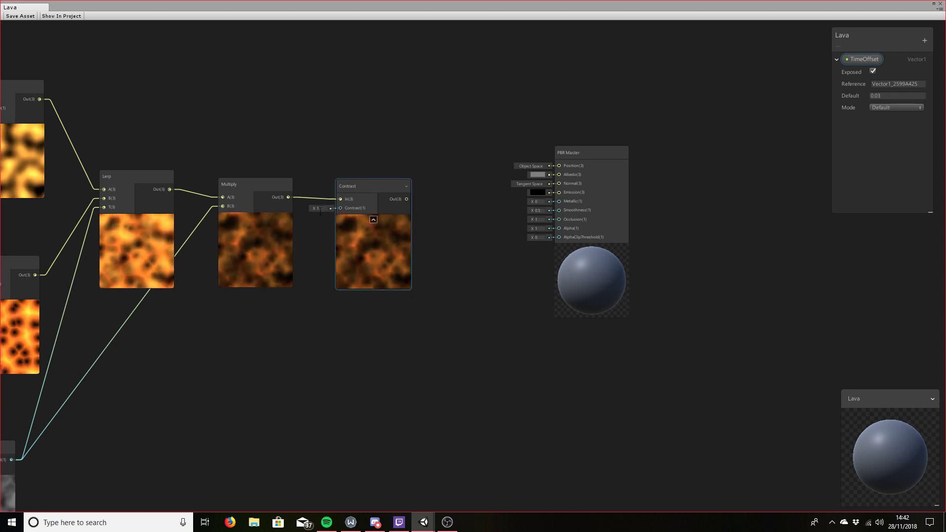
pyautogui.write('22')
pyautogui.write('0')
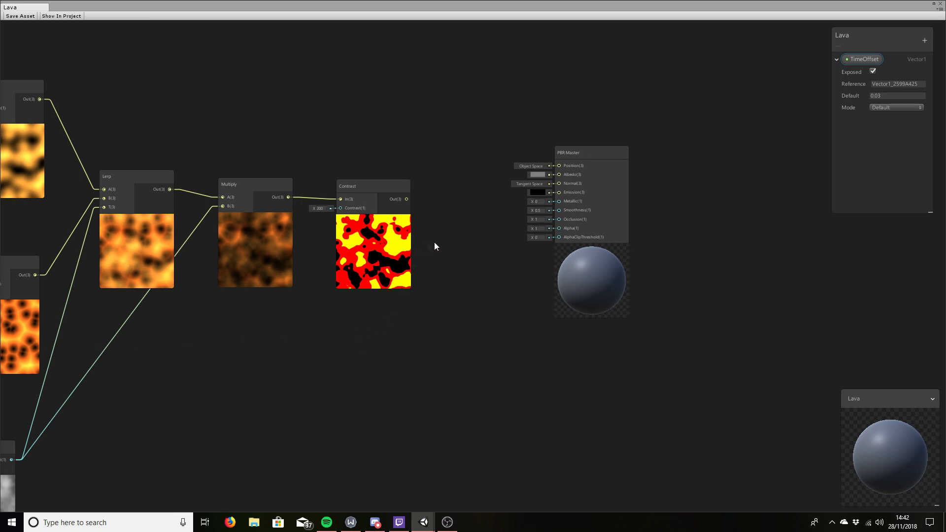
# Make room before the PBR Master, add a Remap node beside the Contrast node, and connect the Contrast output to its In input
pyautogui.moveTo(603, 151); pyautogui.dragTo(657, 155)
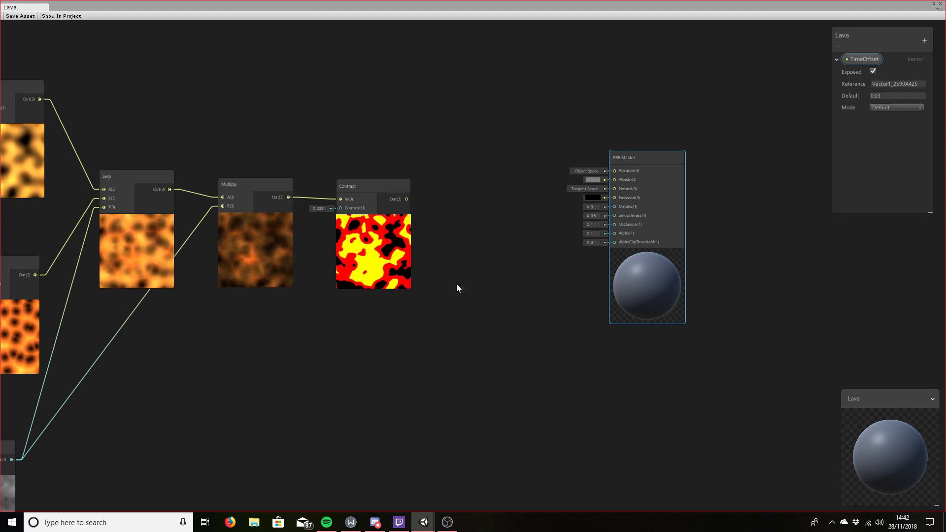
pyautogui.rightClick(465, 314)
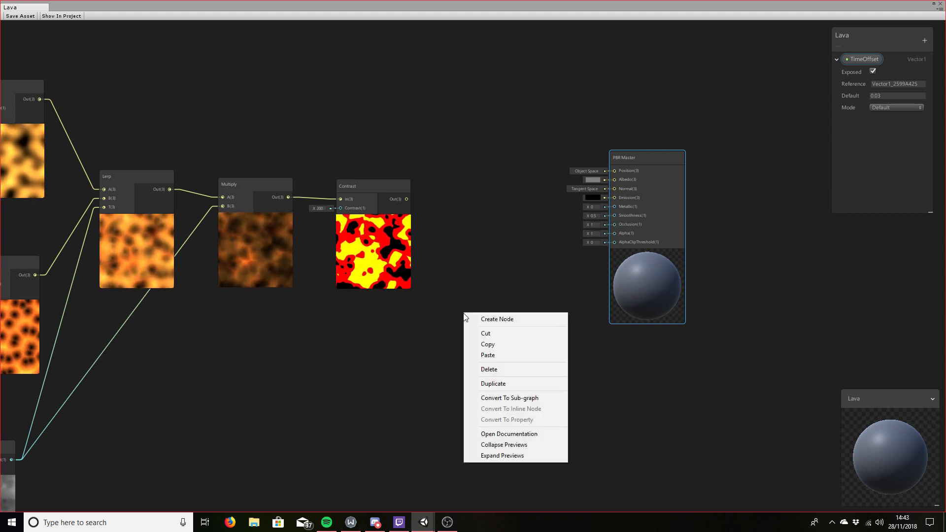
pyautogui.click(511, 321)
pyautogui.write('remap')
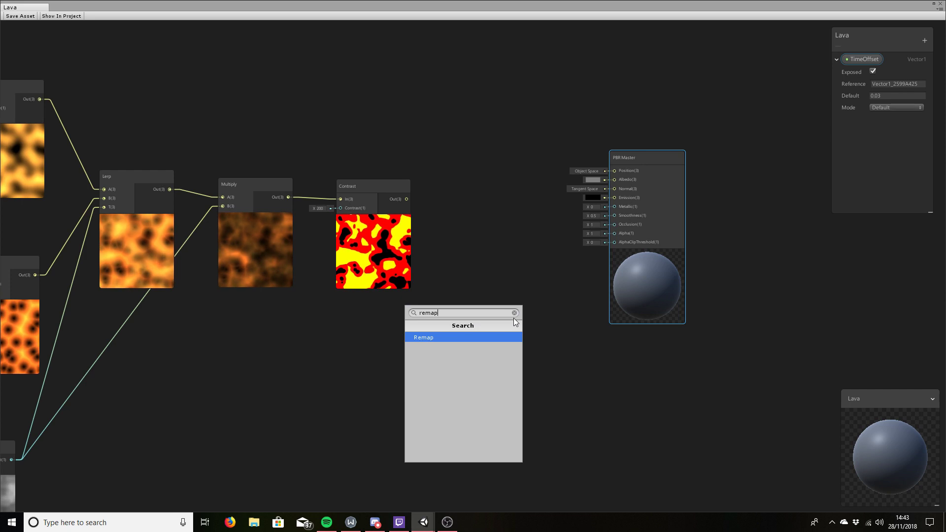
pyautogui.press('Return')
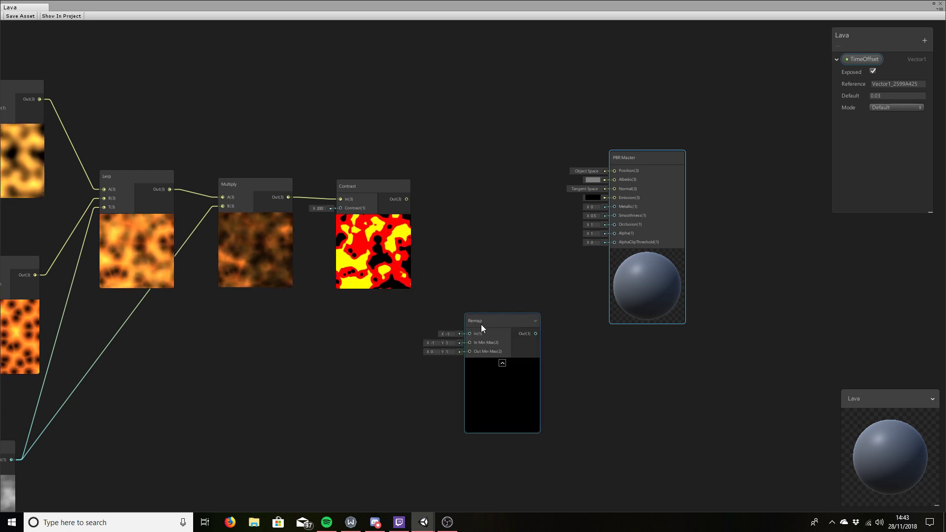
pyautogui.moveTo(481, 324); pyautogui.dragTo(486, 185)
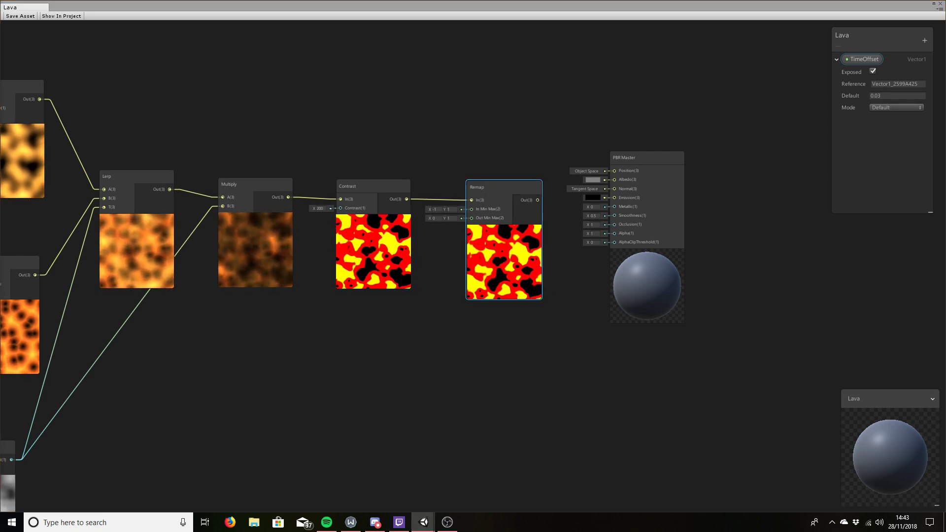
# Set the Remap node's In Min Max to 0 and 180 and its Out Min Max to 0 and 3
pyautogui.click(452, 209)
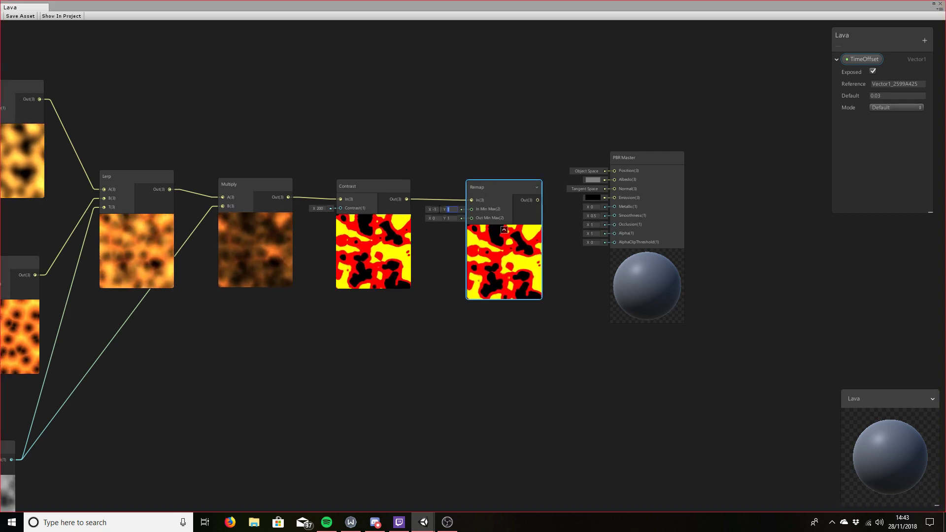
pyautogui.click(453, 210)
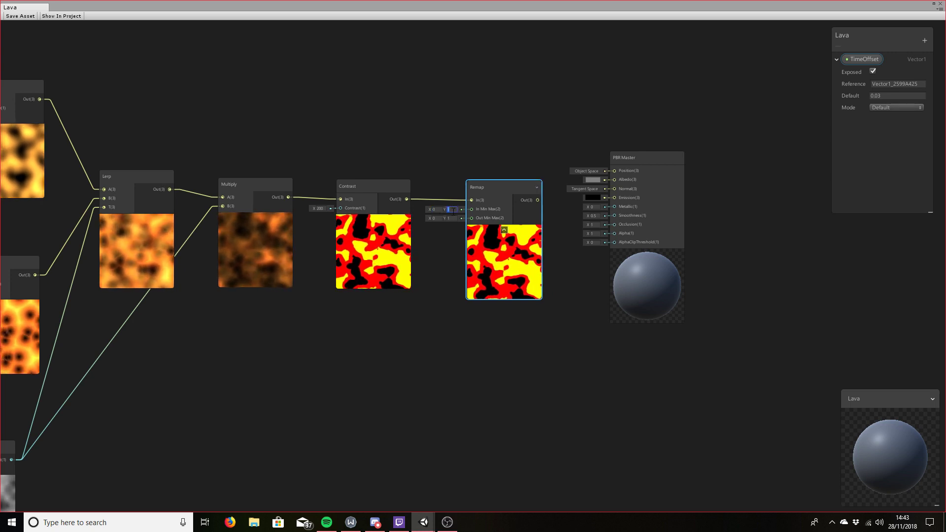
pyautogui.write('180')
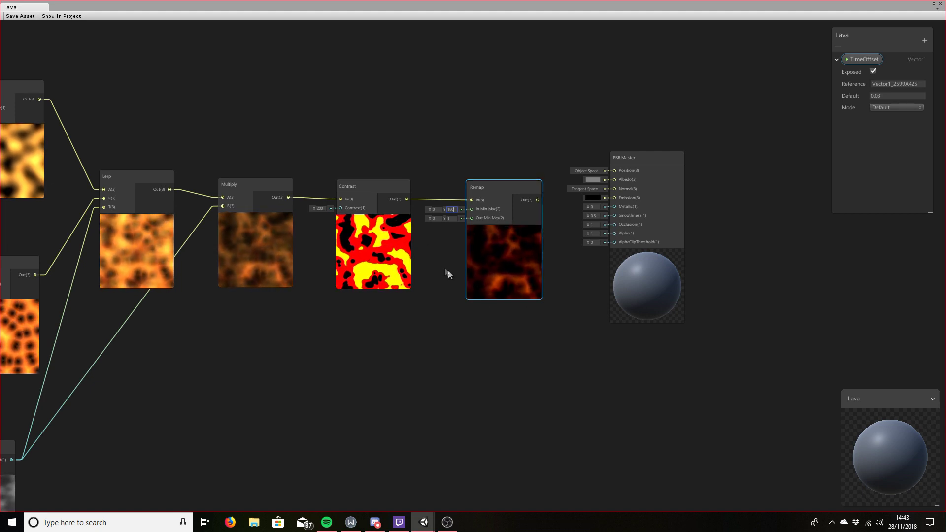
pyautogui.write('3')
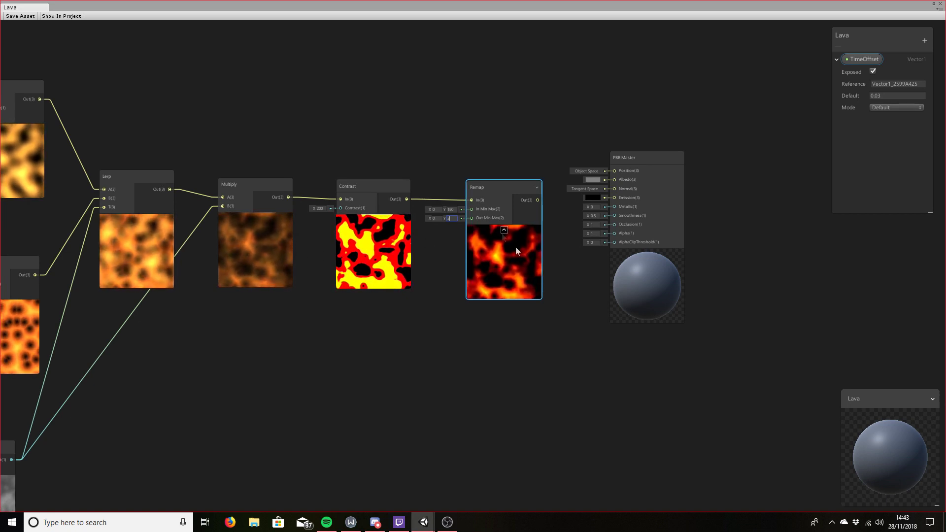
# Connect the Remap output to the PBR Master's Albedo input, with the nodes spaced farther apart, and save the shader asset
pyautogui.moveTo(630, 159); pyautogui.dragTo(694, 157)
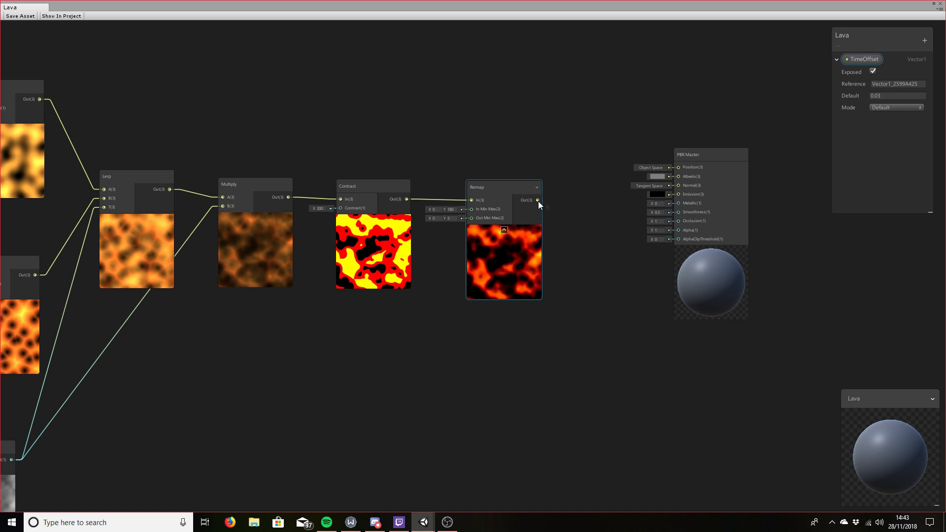
pyautogui.moveTo(538, 200); pyautogui.dragTo(680, 176)
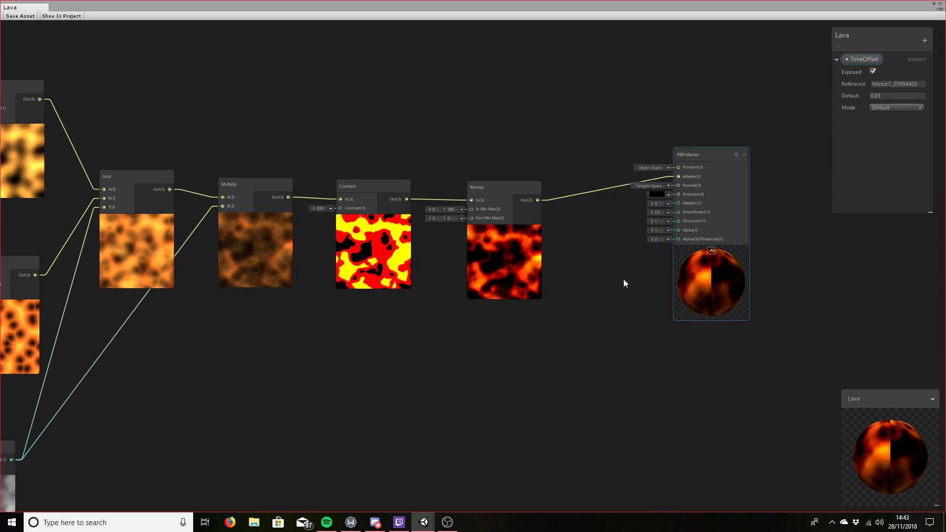
pyautogui.click(30, 18)
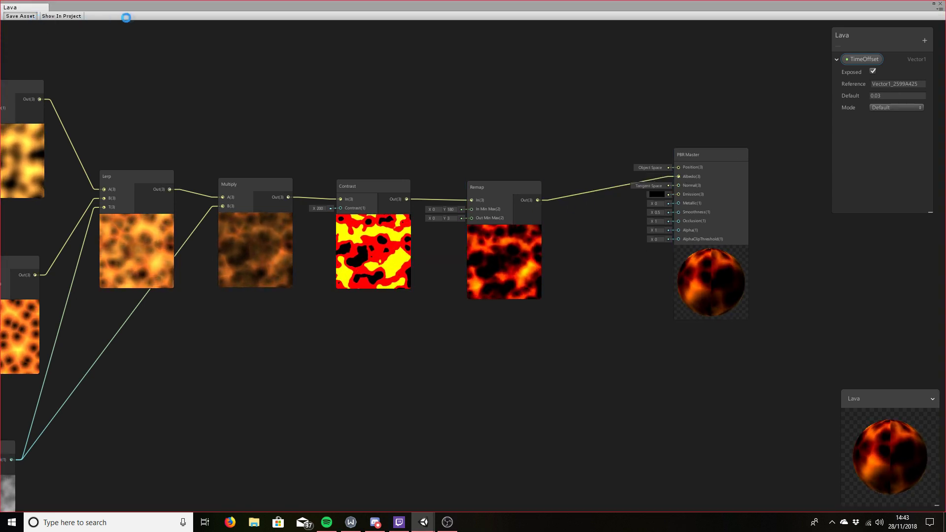
# Uncover the Scene view to examine the lava shader on the plane, and bring the graph window back over it
pyautogui.doubleClick(183, 11)
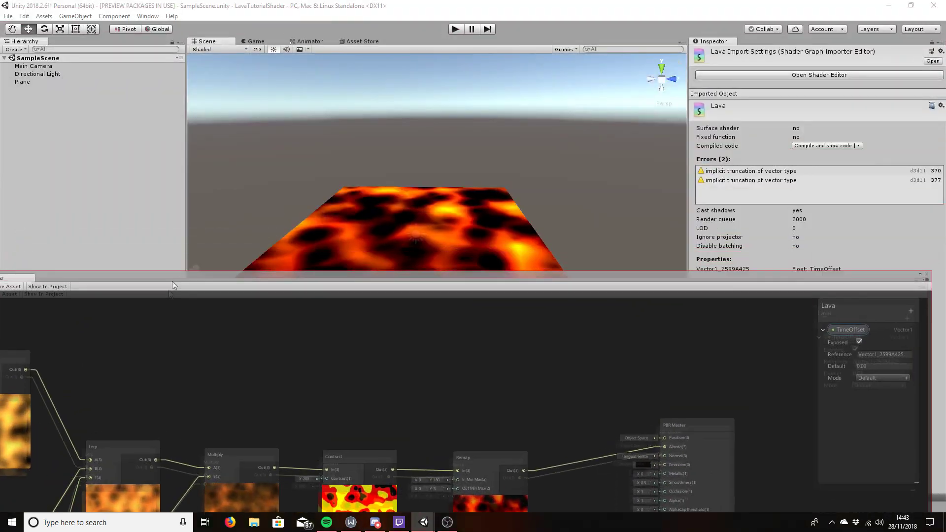
pyautogui.keyDown('alt'); pyautogui.moveTo(308, 284); pyautogui.dragTo(562, 237); pyautogui.keyUp('alt')
pyautogui.moveTo(471, 344); pyautogui.dragTo(517, 53)
pyautogui.click(917, 53)
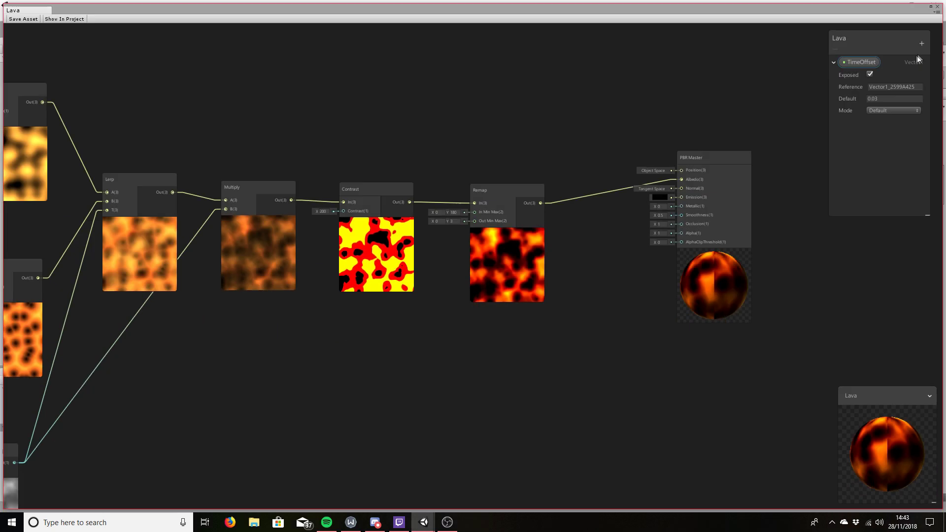
pyautogui.click(506, 248)
pyautogui.click(140, 249)
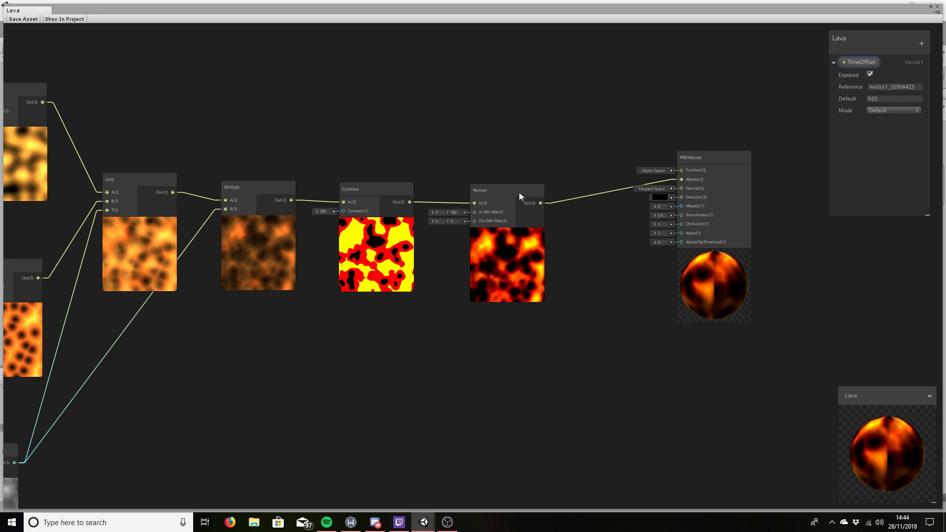
# Widen the gap between the Remap and PBR Master nodes and delete the connection from Remap to Albedo
pyautogui.moveTo(519, 195); pyautogui.dragTo(504, 193)
pyautogui.moveTo(706, 161); pyautogui.dragTo(756, 160)
pyautogui.click(563, 201)
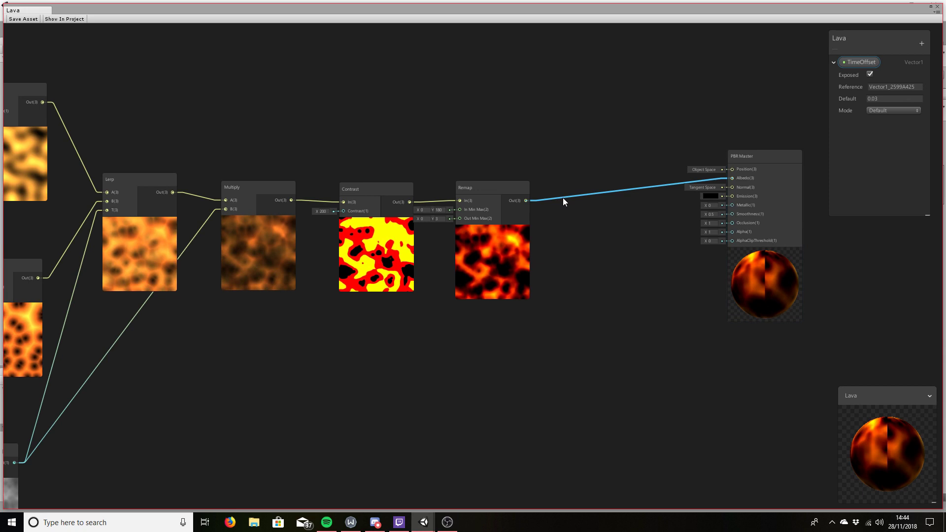
pyautogui.press('Delete')
# Set the maximum of the Remap node's Out Min Max to 1
pyautogui.rightClick(587, 223)
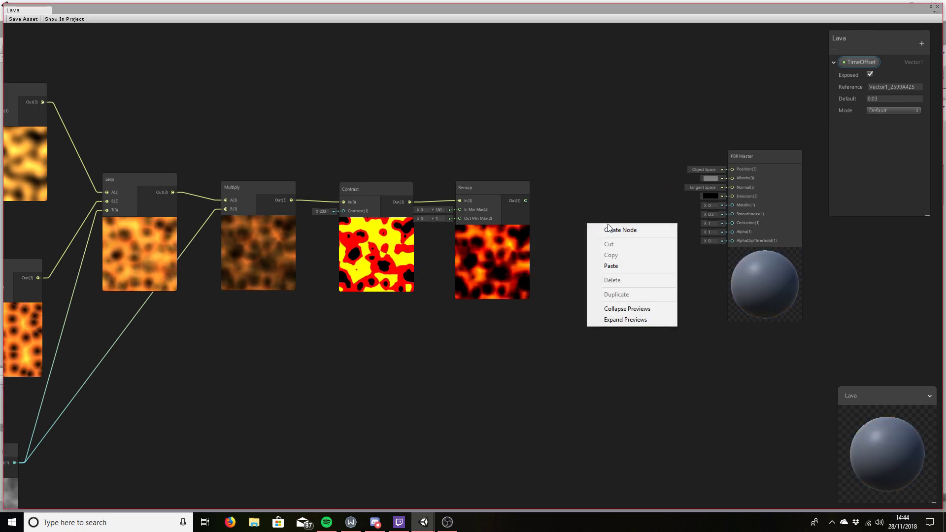
pyautogui.click(611, 222)
pyautogui.rightClick(575, 232)
pyautogui.click(437, 219)
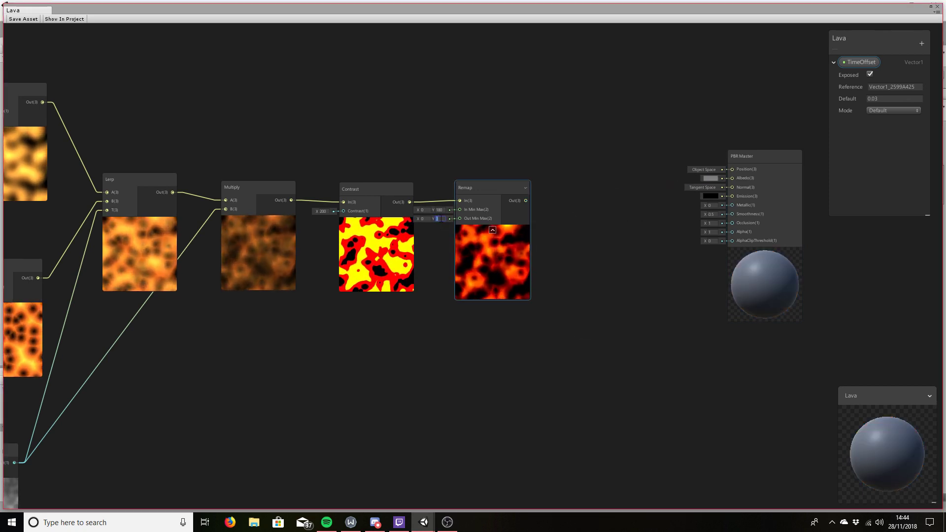
pyautogui.write('1')
# Add a Lerp node between the Remap and PBR Master nodes and align it with the Remap node
pyautogui.rightClick(566, 220)
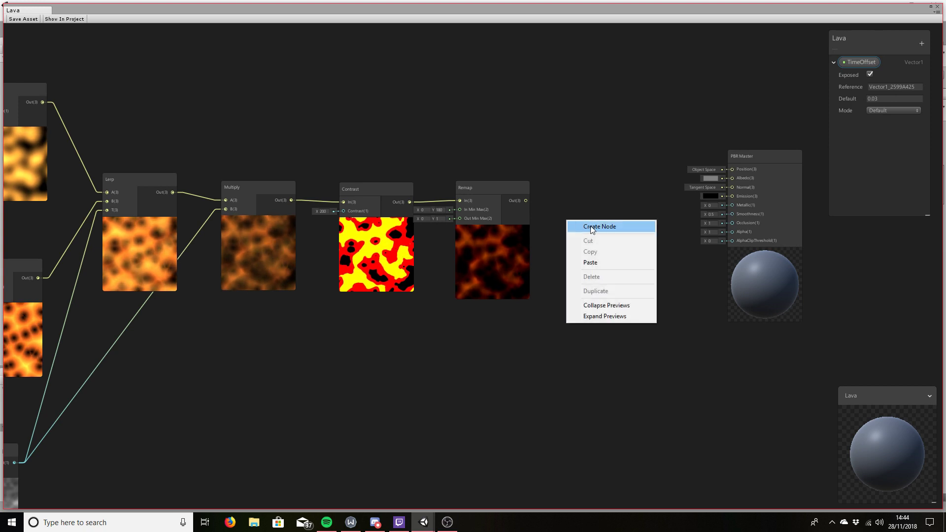
pyautogui.click(591, 227)
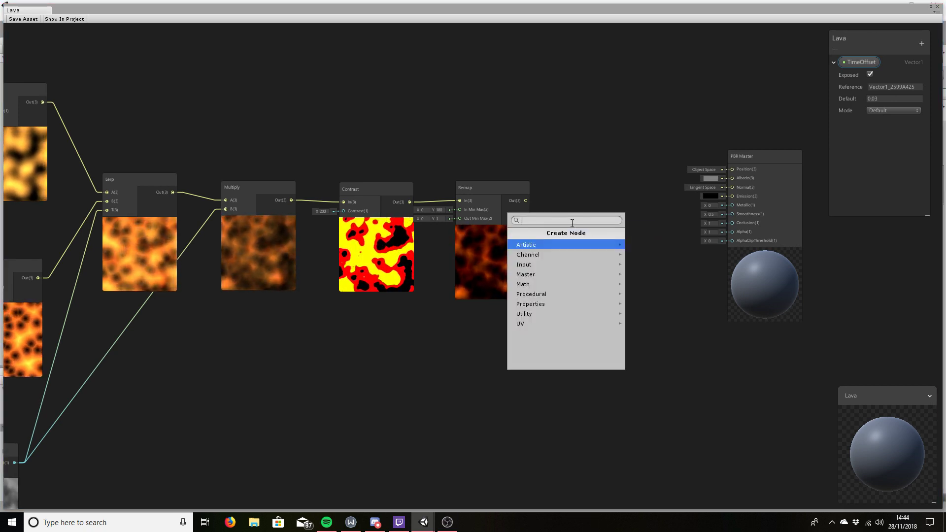
pyautogui.write('lerp')
pyautogui.press('Return')
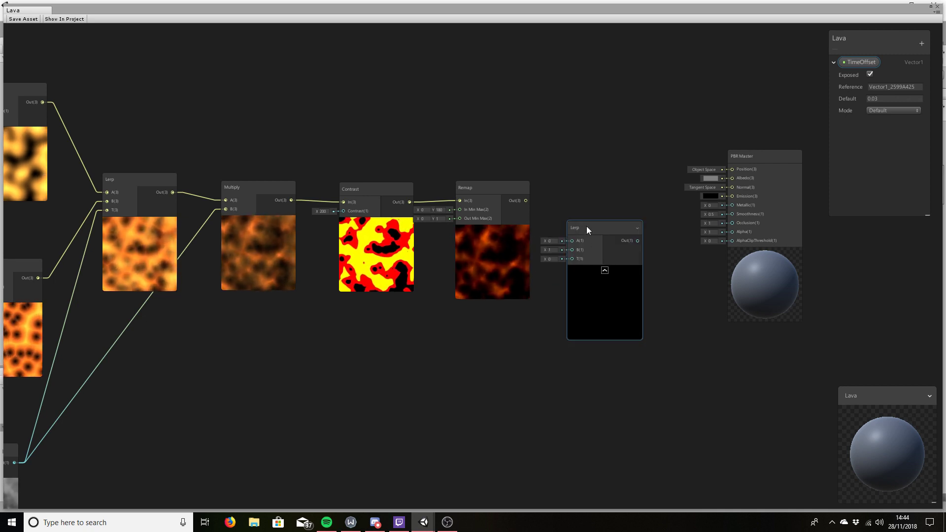
pyautogui.moveTo(586, 227); pyautogui.dragTo(584, 188)
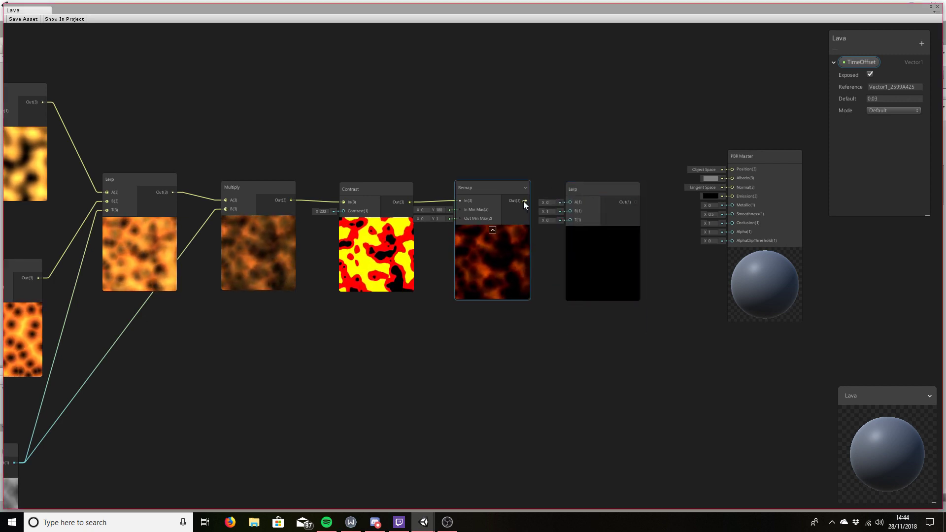
# Connect the Remap output to the T and A inputs of the new Lerp node, moving the Lerp node farther from Remap
pyautogui.moveTo(526, 201); pyautogui.dragTo(564, 220)
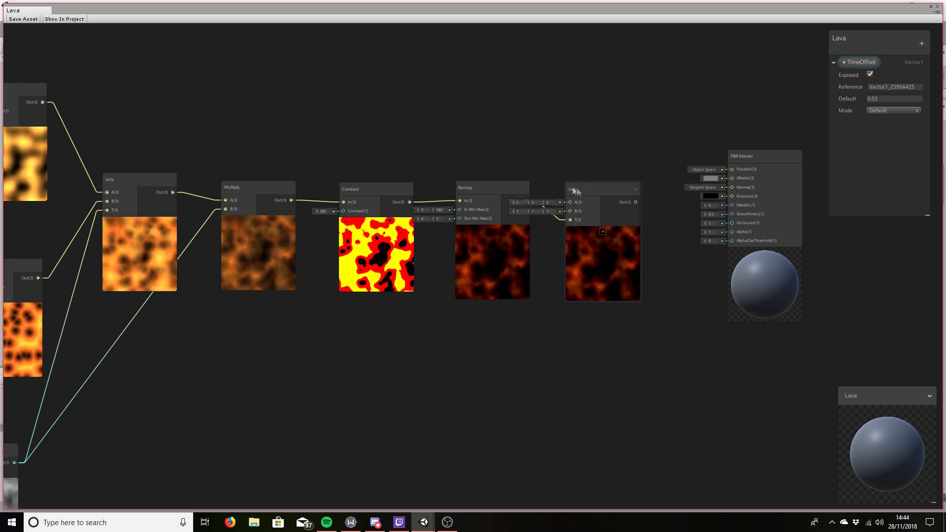
pyautogui.moveTo(571, 190); pyautogui.dragTo(596, 181)
pyautogui.click(523, 200)
pyautogui.moveTo(526, 200); pyautogui.dragTo(595, 193)
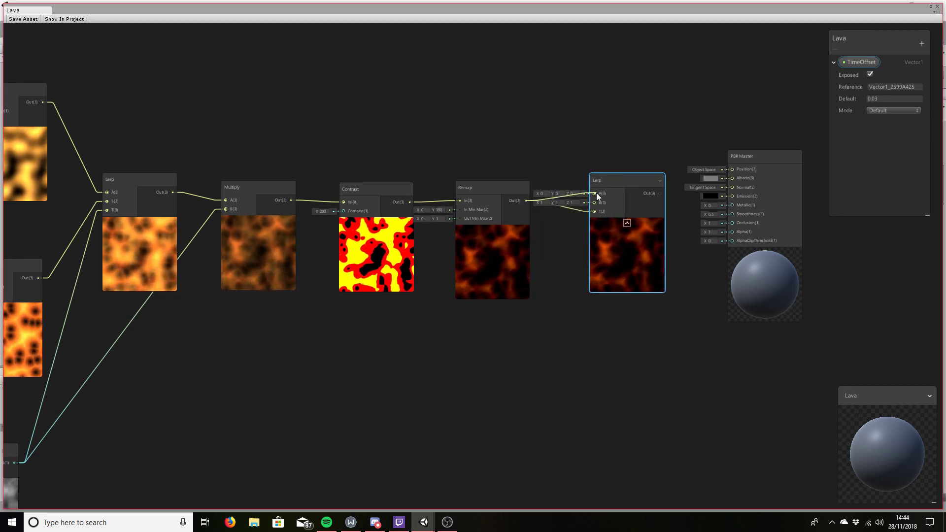
# Connect the output of the Voronoi branch's White Balance node to the B input of the new Lerp node
pyautogui.moveTo(179, 337); pyautogui.dragTo(176, 309, button='middle')
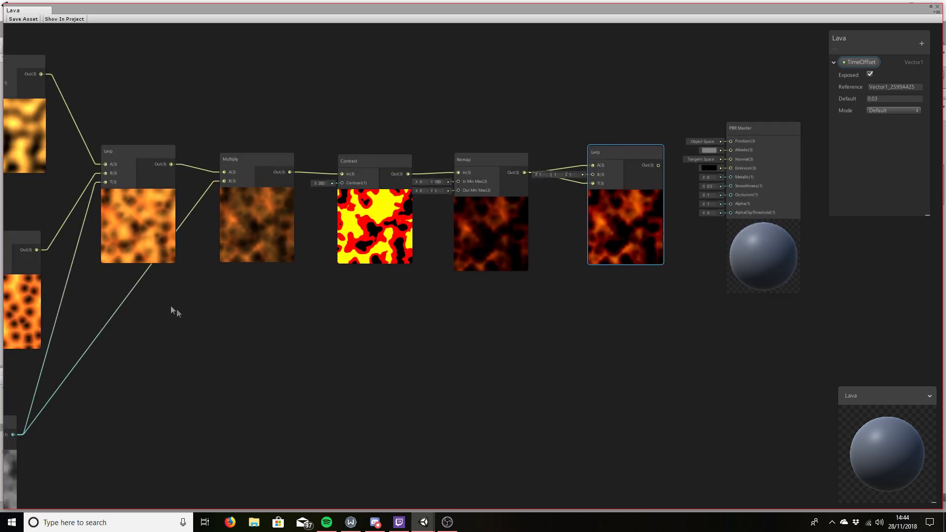
pyautogui.moveTo(39, 251); pyautogui.dragTo(68, 251, button='middle')
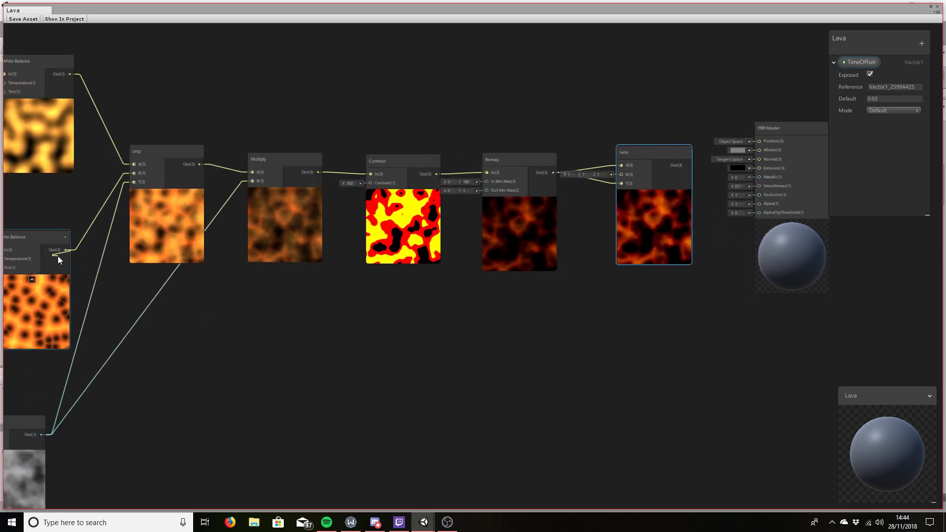
pyautogui.moveTo(141, 309); pyautogui.dragTo(215, 302, button='middle')
pyautogui.moveTo(69, 295); pyautogui.dragTo(110, 291, button='middle')
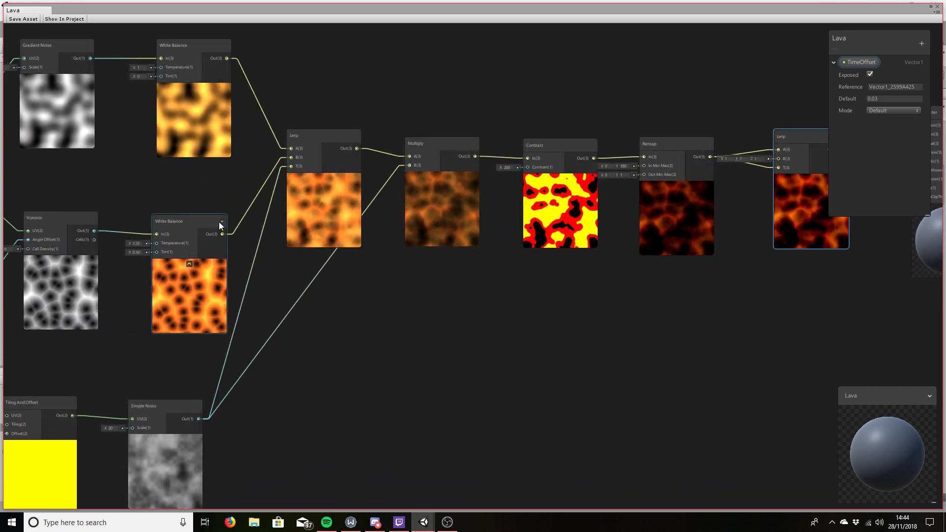
pyautogui.moveTo(223, 234); pyautogui.dragTo(780, 165)
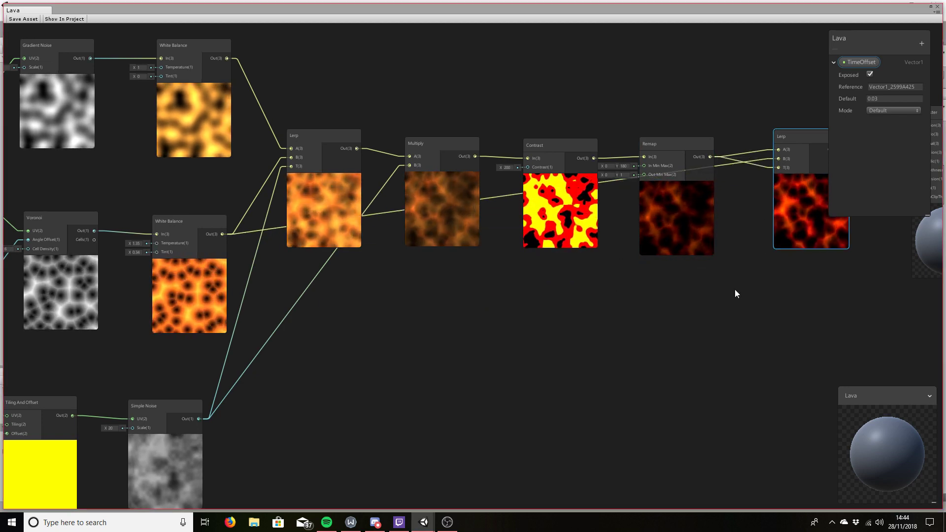
# Move the new Lerp node closer to the Remap node and line it up level with it
pyautogui.moveTo(730, 291); pyautogui.dragTo(441, 321, button='middle')
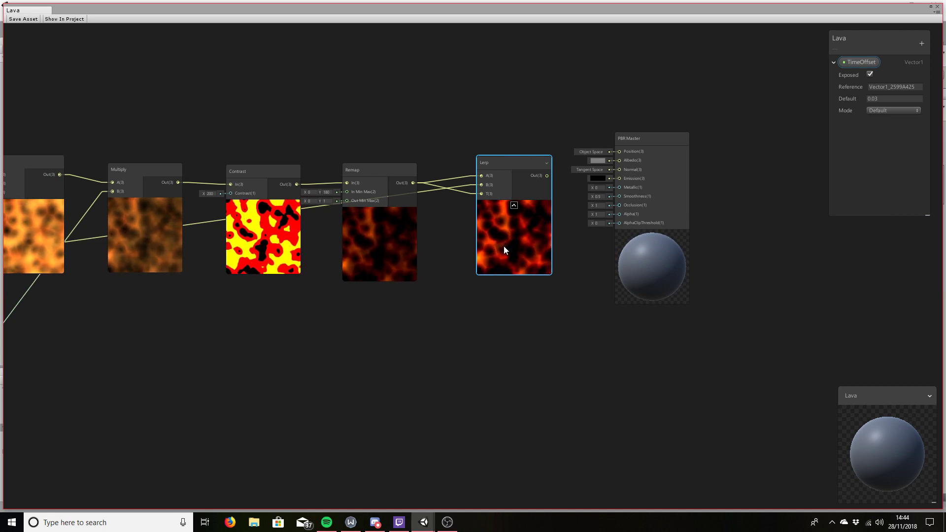
pyautogui.scroll(2, 504, 246)
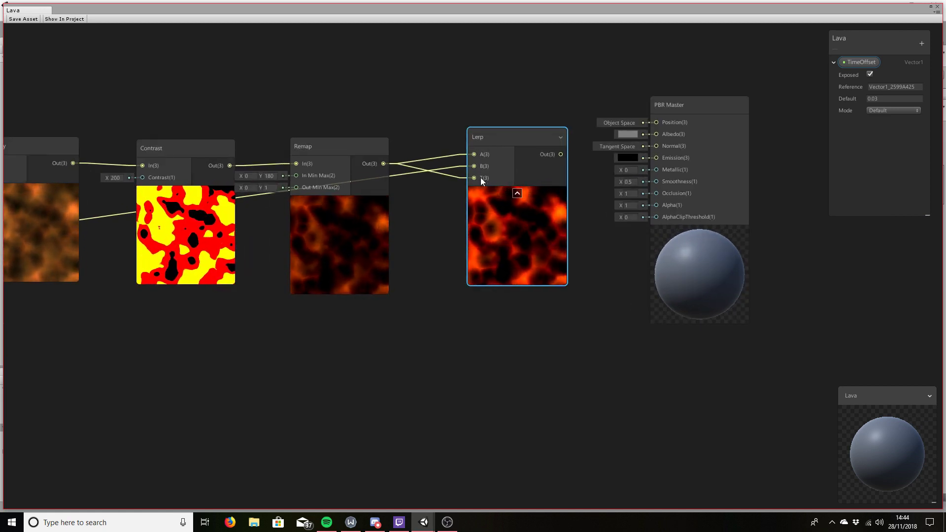
pyautogui.moveTo(506, 143); pyautogui.dragTo(490, 153)
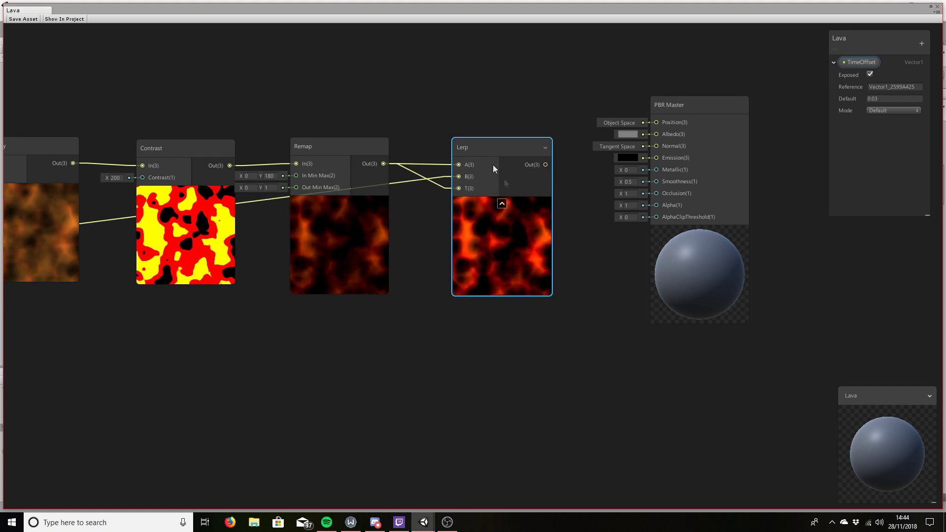
# Move the PBR Master node farther from the Lerp node and connect the Lerp output to its Albedo input
pyautogui.moveTo(608, 325); pyautogui.dragTo(450, 334, button='middle')
pyautogui.moveTo(547, 125); pyautogui.dragTo(650, 71)
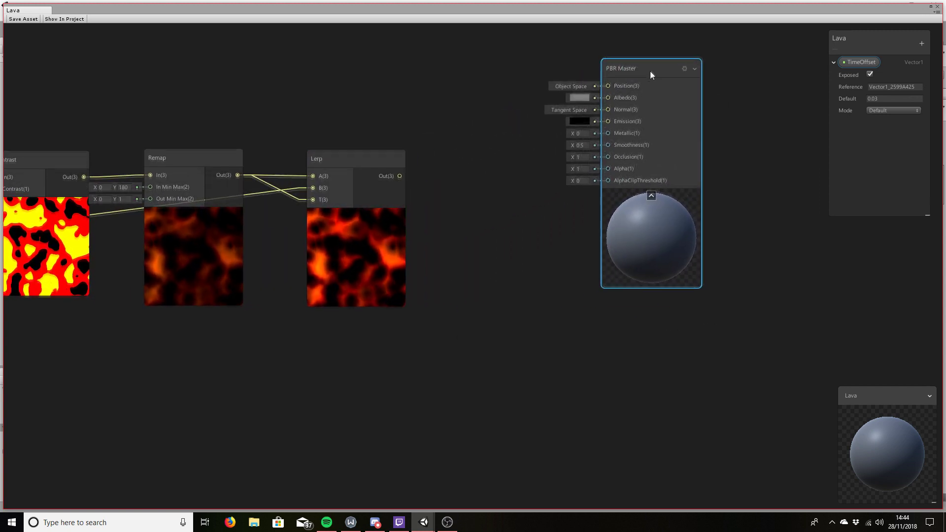
pyautogui.scroll(-3, 486, 324)
pyautogui.moveTo(486, 323); pyautogui.dragTo(385, 365, button='middle')
pyautogui.moveTo(551, 177); pyautogui.dragTo(556, 154)
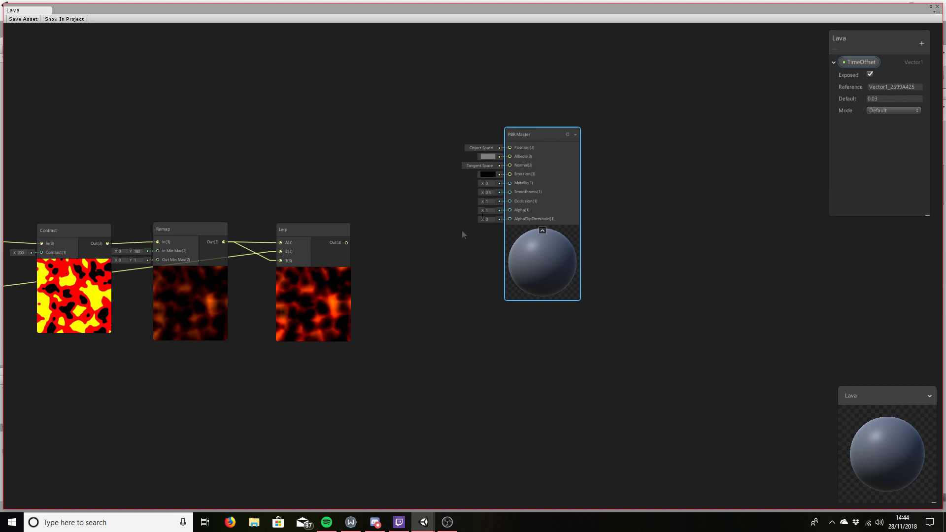
pyautogui.moveTo(350, 242); pyautogui.dragTo(509, 157)
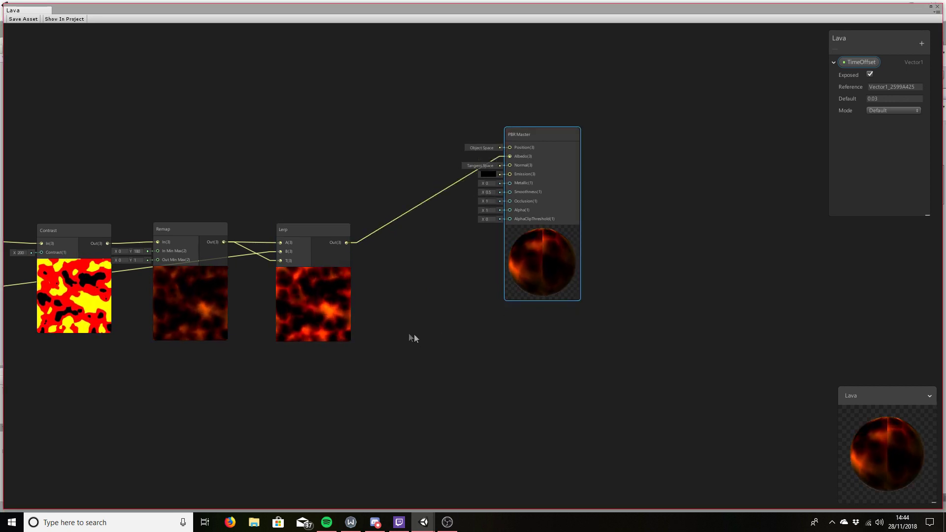
# Add a Split node below the Lerp node and feed it with the Lerp output
pyautogui.rightClick(396, 335)
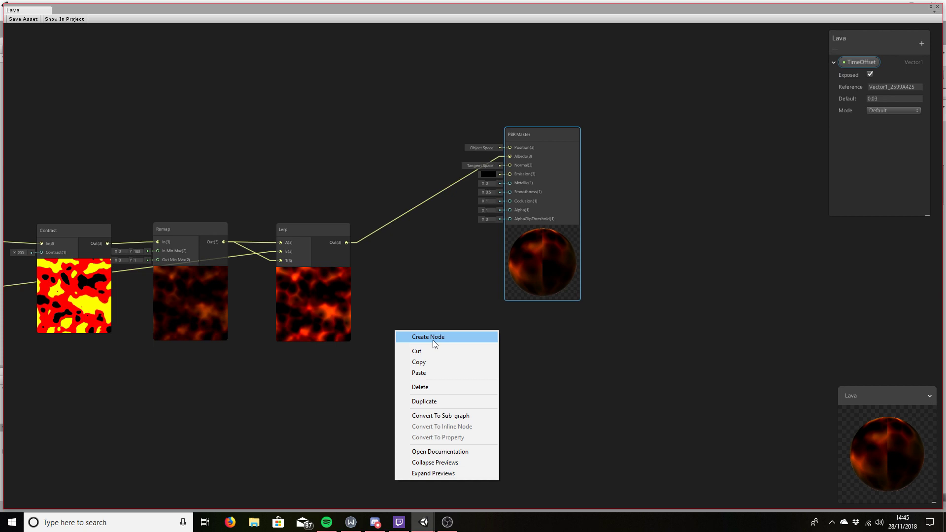
pyautogui.click(433, 338)
pyautogui.write('split')
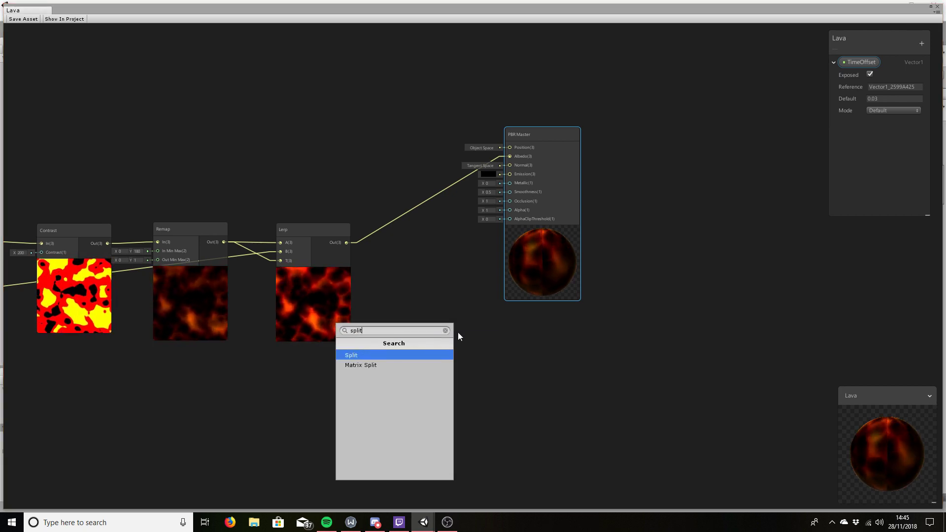
pyautogui.press('Return')
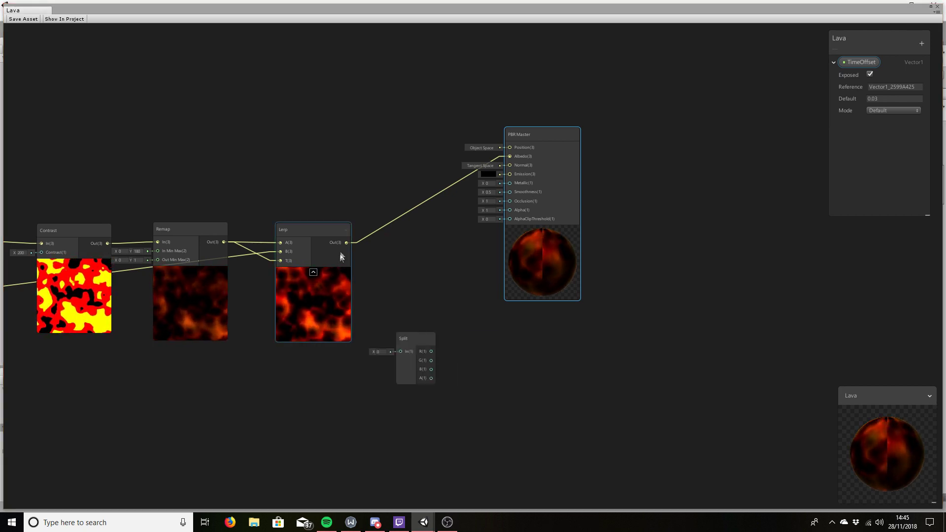
pyautogui.moveTo(342, 242); pyautogui.dragTo(408, 321)
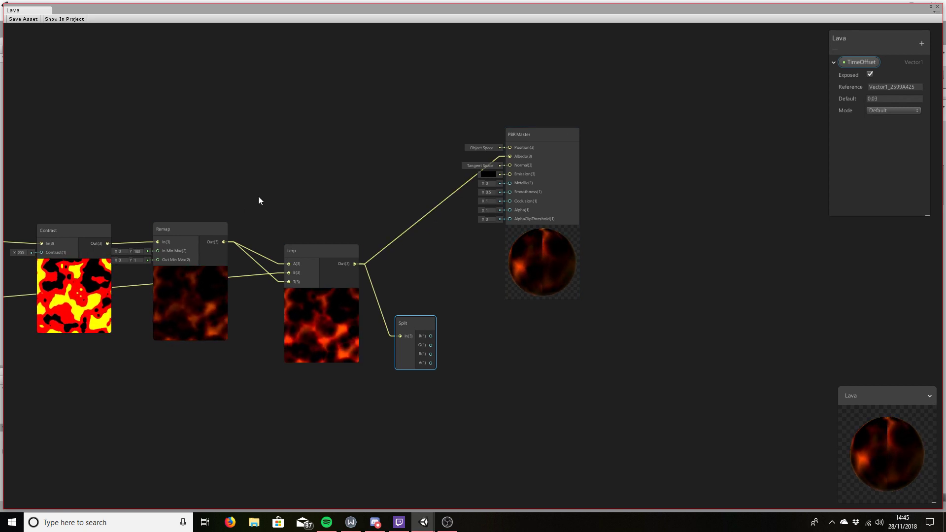
# Make more room before the PBR Master node and add a Vector 3 node beside the Split node
pyautogui.moveTo(550, 138); pyautogui.dragTo(599, 119)
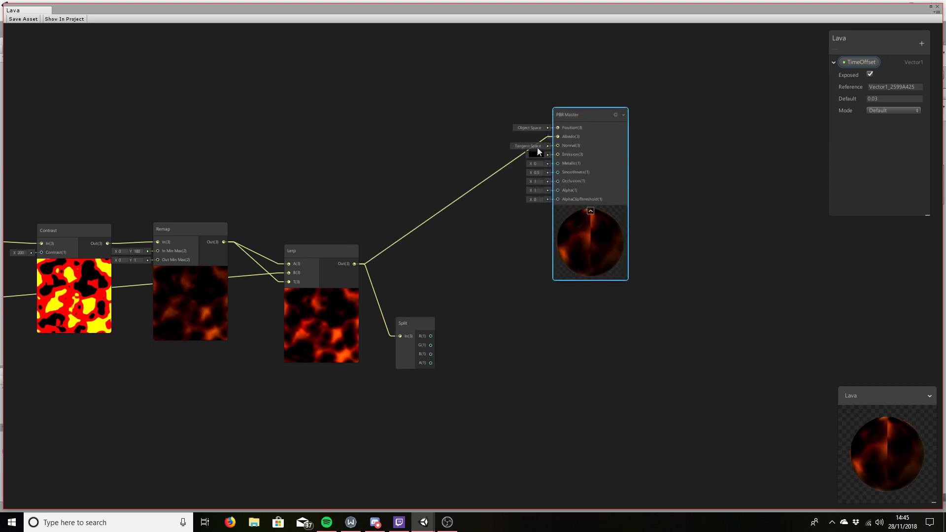
pyautogui.rightClick(460, 342)
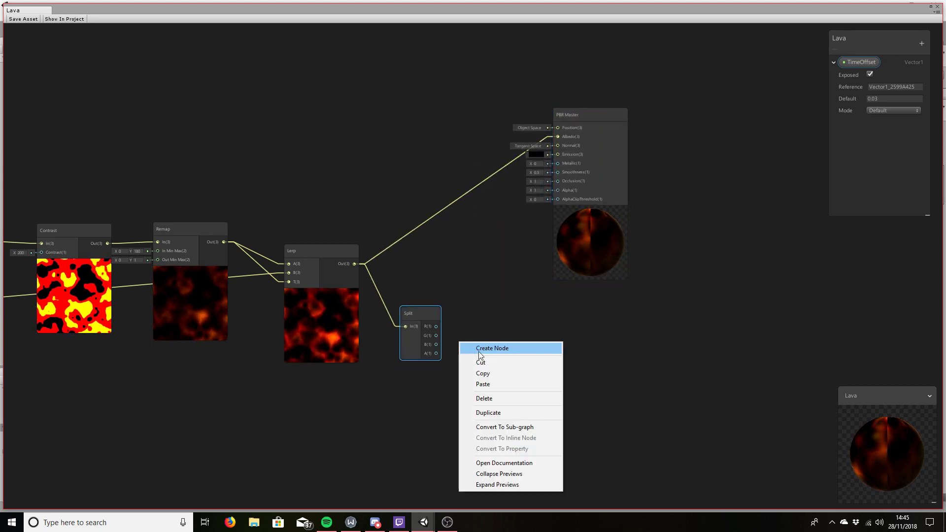
pyautogui.click(479, 348)
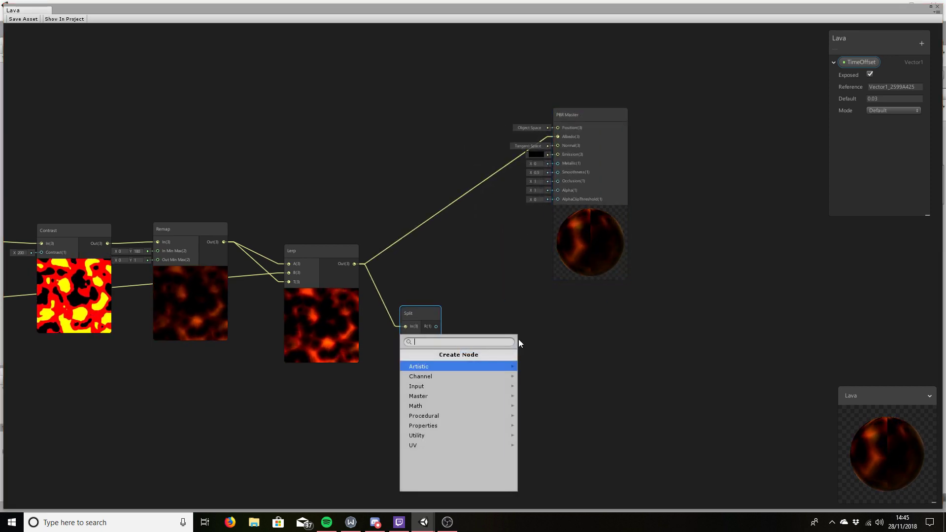
pyautogui.write('vec')
pyautogui.press('Down')
pyautogui.press('Down')
pyautogui.press('Return')
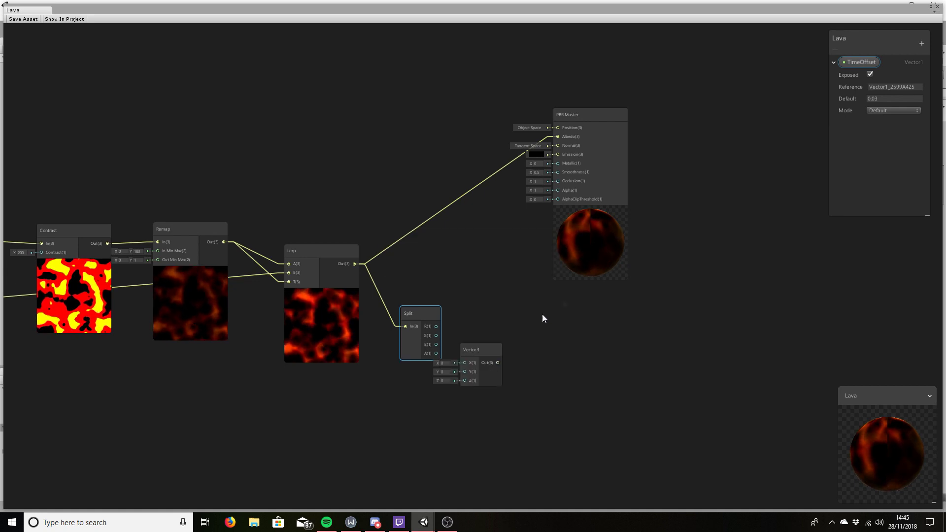
# Connect the Lerp output to the PBR Master's Emission input and delete the unused Split and Vector 3 nodes
pyautogui.moveTo(353, 267); pyautogui.dragTo(385, 266)
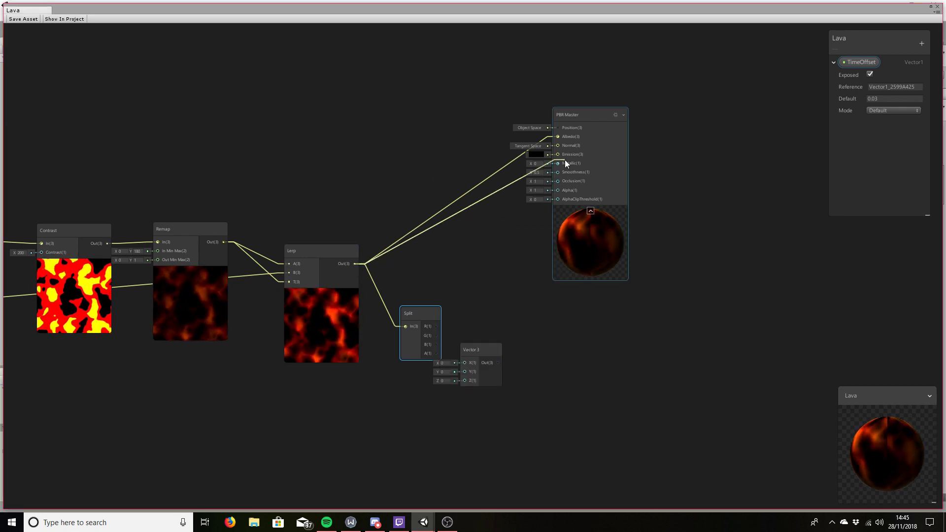
pyautogui.moveTo(565, 162); pyautogui.dragTo(559, 155)
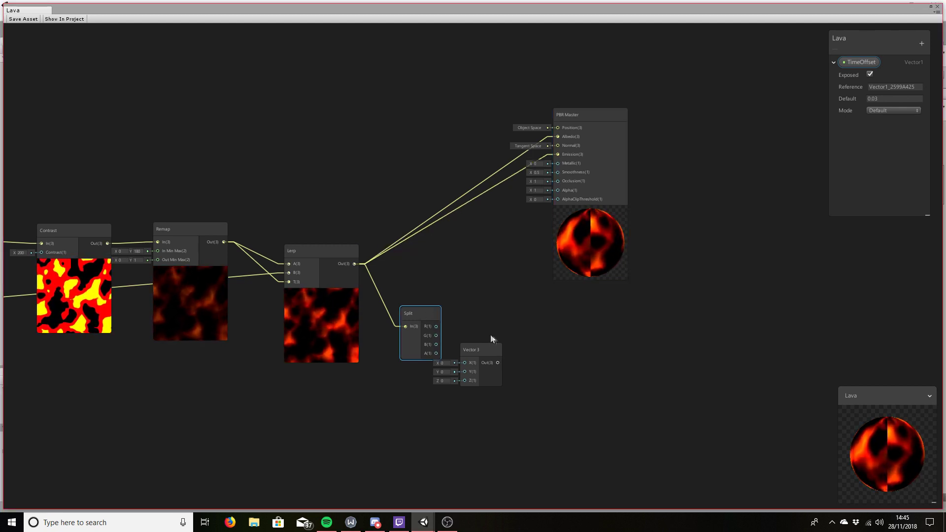
pyautogui.press('Delete')
pyautogui.click(490, 350)
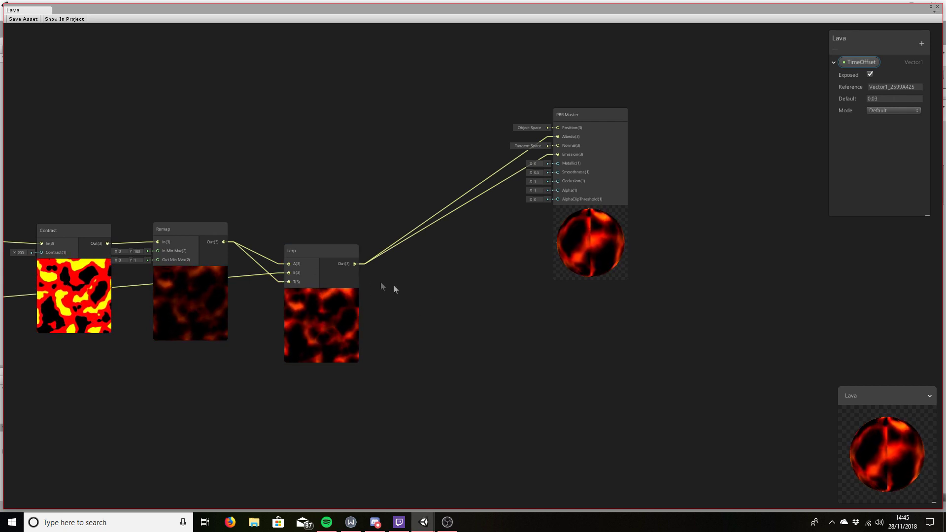
# Bring the Lerp and PBR Master nodes back in line with the node chain and save the Lava graph
pyautogui.moveTo(338, 257); pyautogui.dragTo(337, 242)
pyautogui.moveTo(604, 114); pyautogui.dragTo(553, 201)
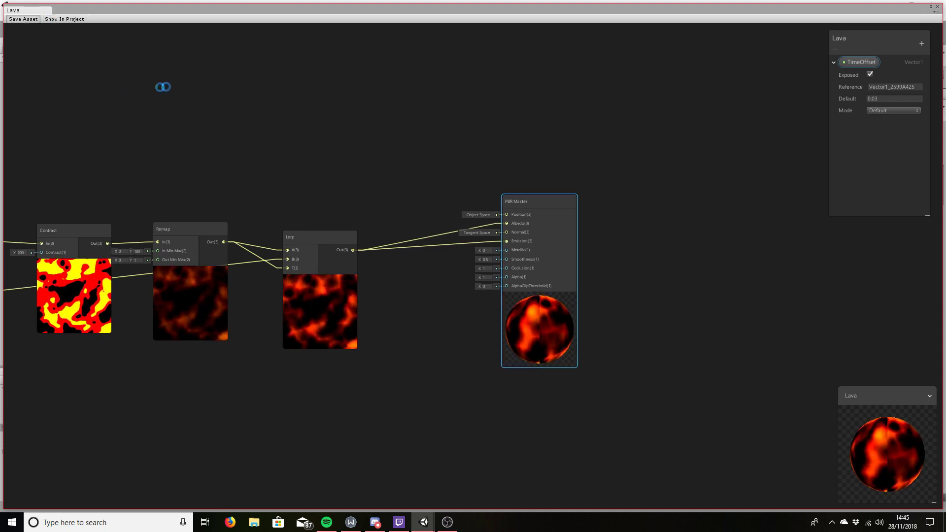
pyautogui.hotkey('shift', 'space')
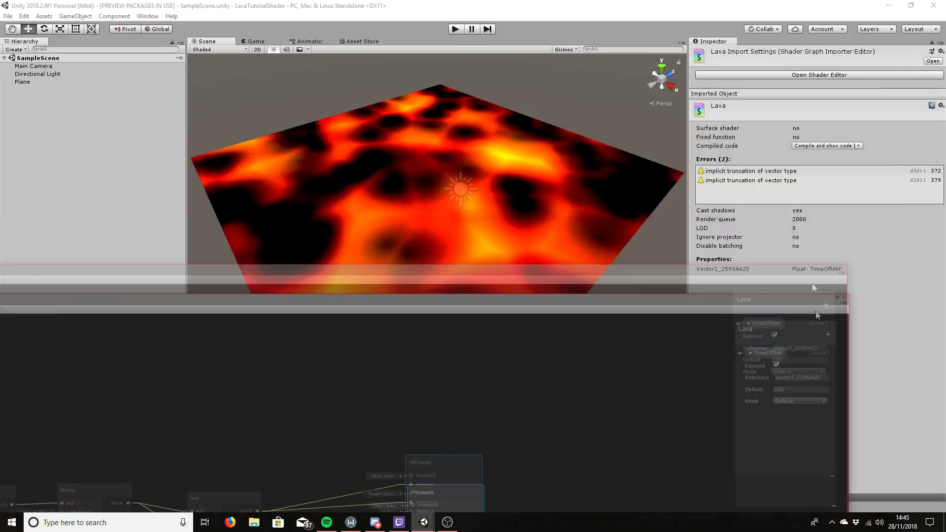
# Close the Lava graph window and examine the lava plane from another angle in the Scene view
pyautogui.click(561, 242)
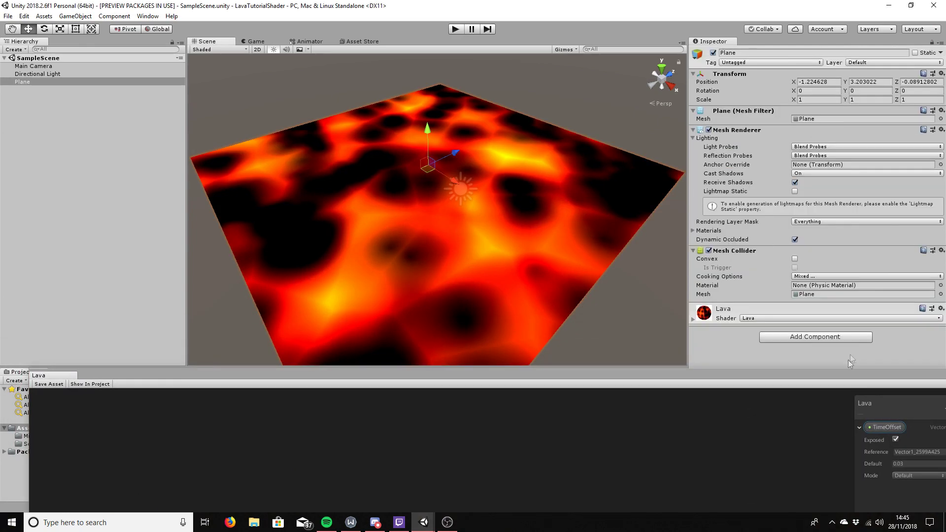
pyautogui.moveTo(834, 371); pyautogui.dragTo(849, 240)
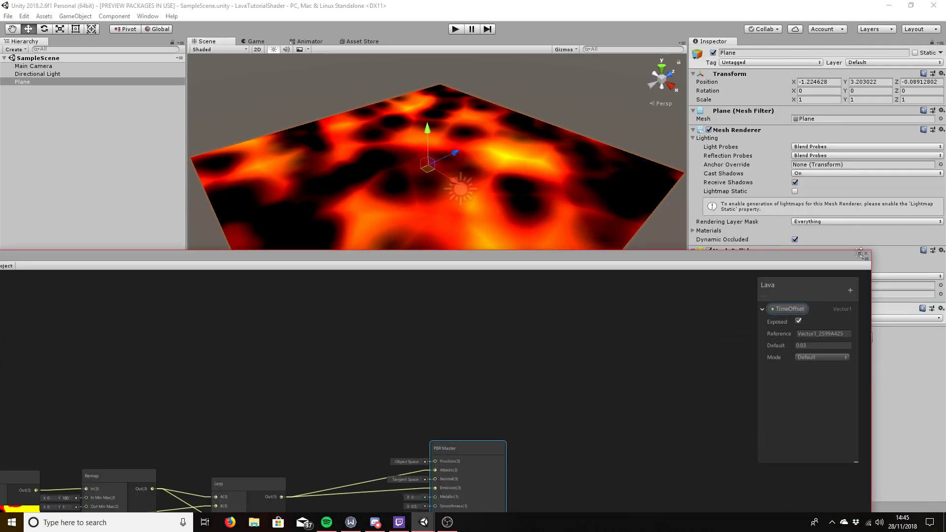
pyautogui.click(867, 254)
pyautogui.keyDown('alt'); pyautogui.moveTo(501, 260); pyautogui.dragTo(603, 264); pyautogui.keyUp('alt')
pyautogui.scroll(-2, 580, 284)
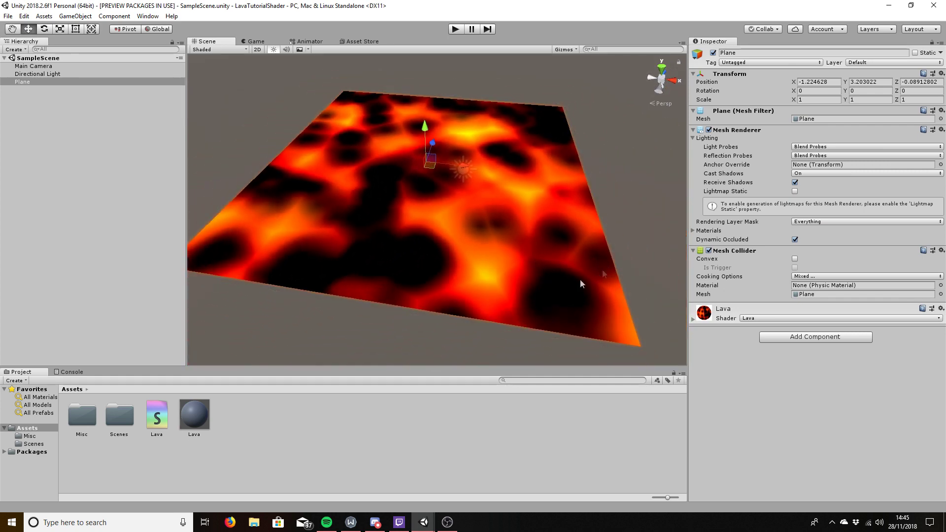
# Set the Lava material's TimeOffset to 0.31
pyautogui.click(164, 414)
pyautogui.click(194, 417)
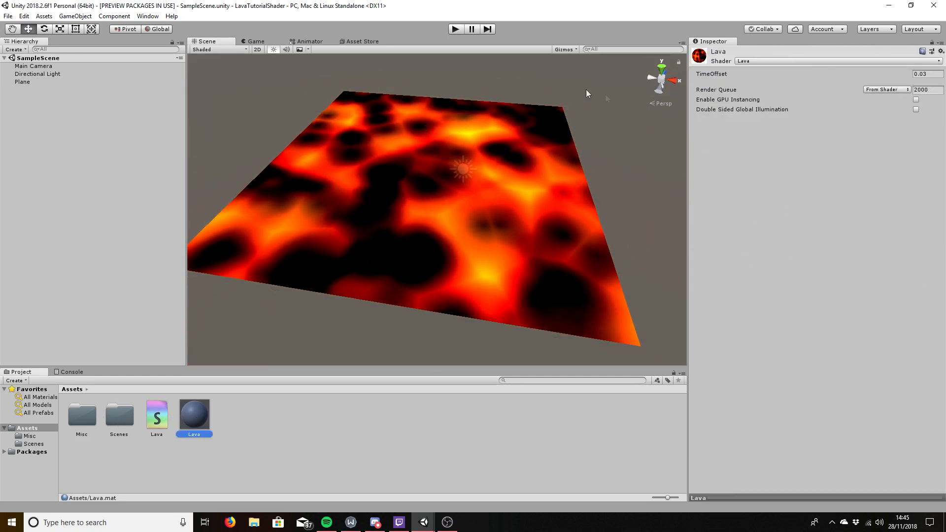
pyautogui.moveTo(897, 73); pyautogui.dragTo(828, 89)
pyautogui.click(348, 214)
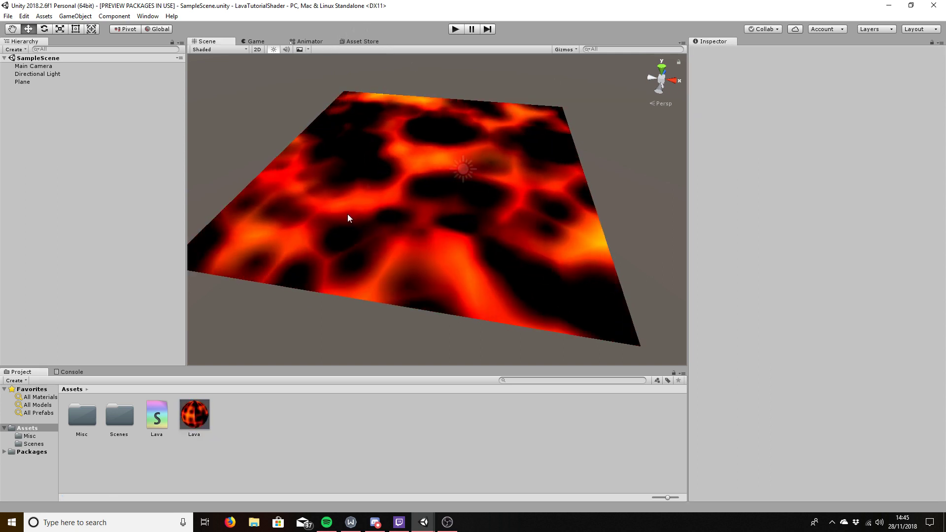
pyautogui.click(190, 408)
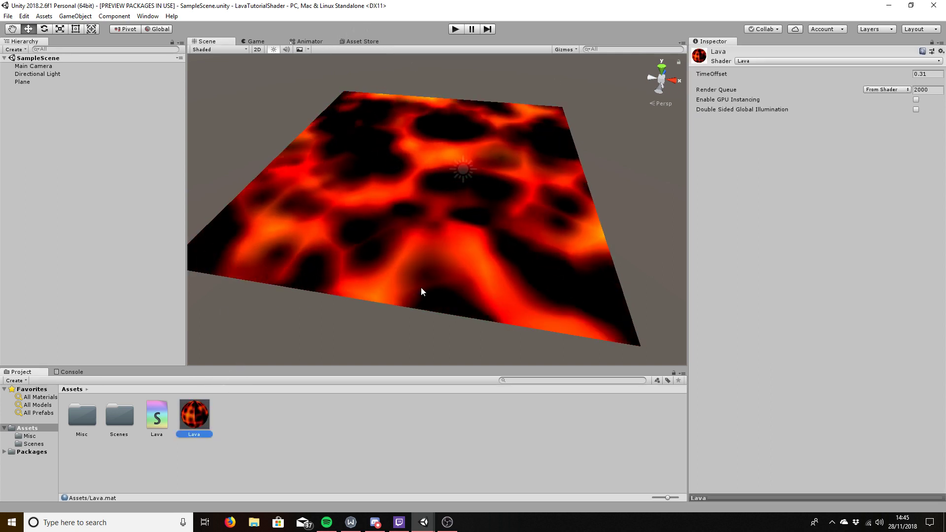
# Examine the lava plane from farther away, reselect the Lava material and run the scene in Play mode
pyautogui.moveTo(423, 291)
pyautogui.keyDown('alt'); pyautogui.mouseDown()
pyautogui.moveTo(321, 281)
pyautogui.moveTo(424, 283)
pyautogui.moveTo(432, 292)
pyautogui.mouseUp(); pyautogui.keyUp('alt')
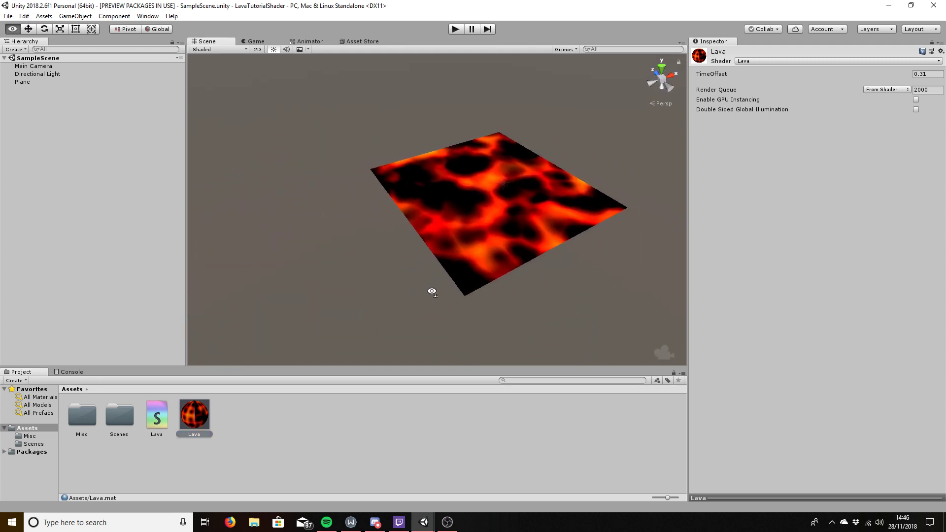
pyautogui.click(22, 74)
pyautogui.click(24, 82)
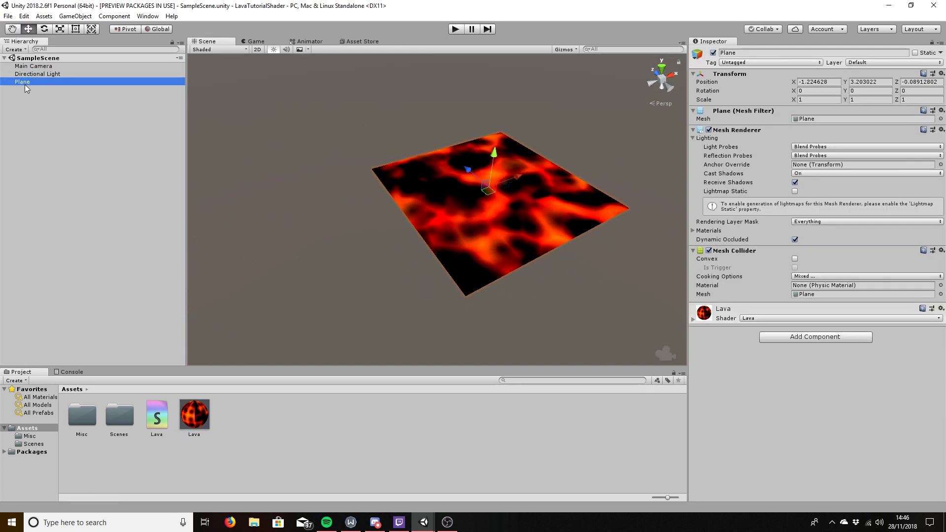
pyautogui.click(309, 228)
pyautogui.click(188, 419)
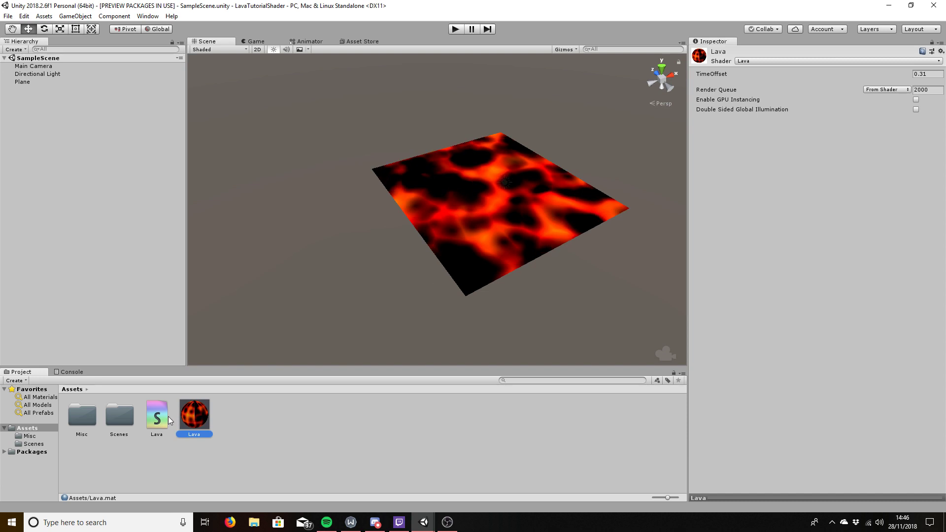
pyautogui.click(457, 30)
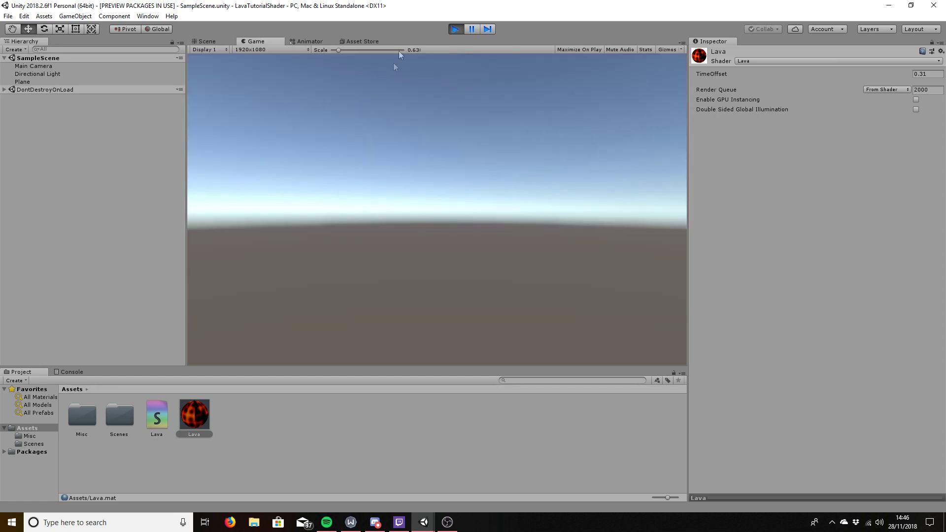
# Return to the Scene view while playing, examine the lava plane from another angle and select the plane
pyautogui.click(222, 43)
pyautogui.keyDown('alt'); pyautogui.moveTo(329, 184); pyautogui.dragTo(542, 203); pyautogui.keyUp('alt')
pyautogui.click(24, 81)
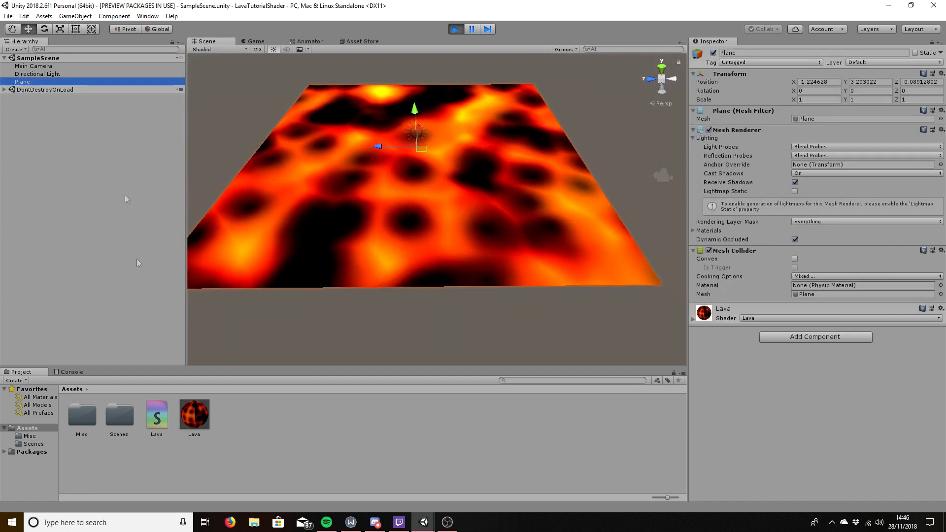
# Try TimeOffset values such as 0.17 and 0.01 on the Lava material, settle on 0.06 and deselect the material
pyautogui.click(194, 414)
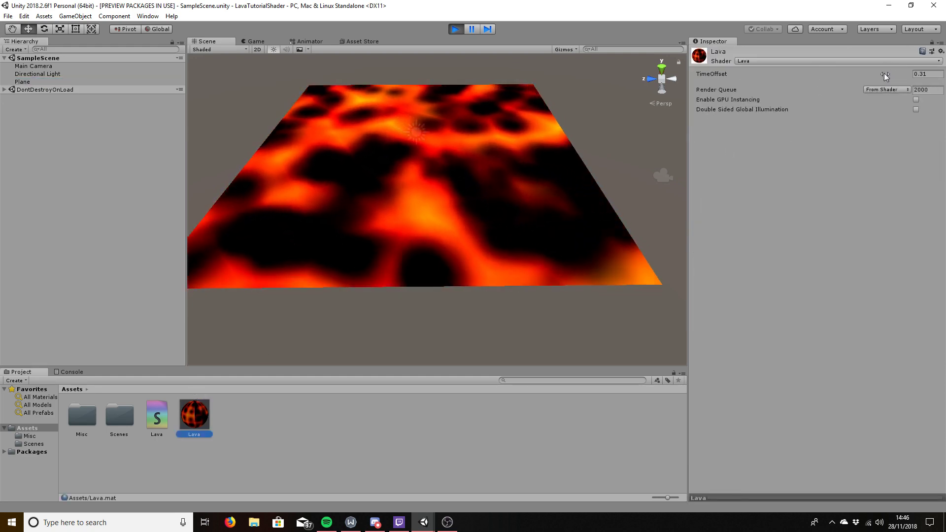
pyautogui.moveTo(884, 73); pyautogui.dragTo(871, 74)
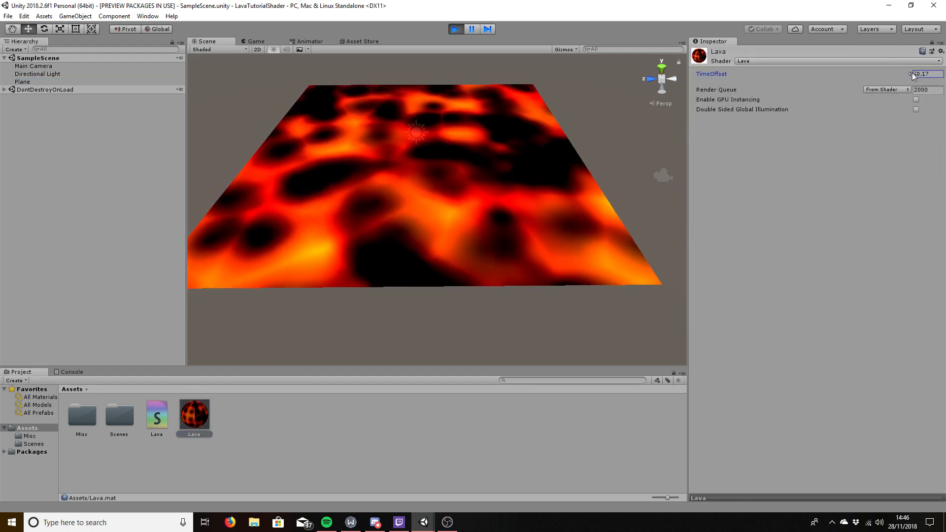
pyautogui.click(924, 75)
pyautogui.write('0.1')
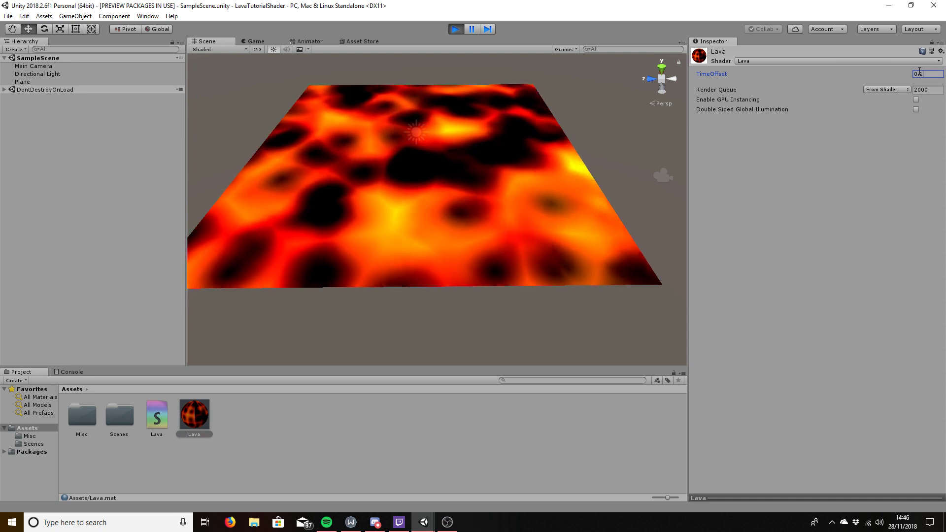
pyautogui.write('1')
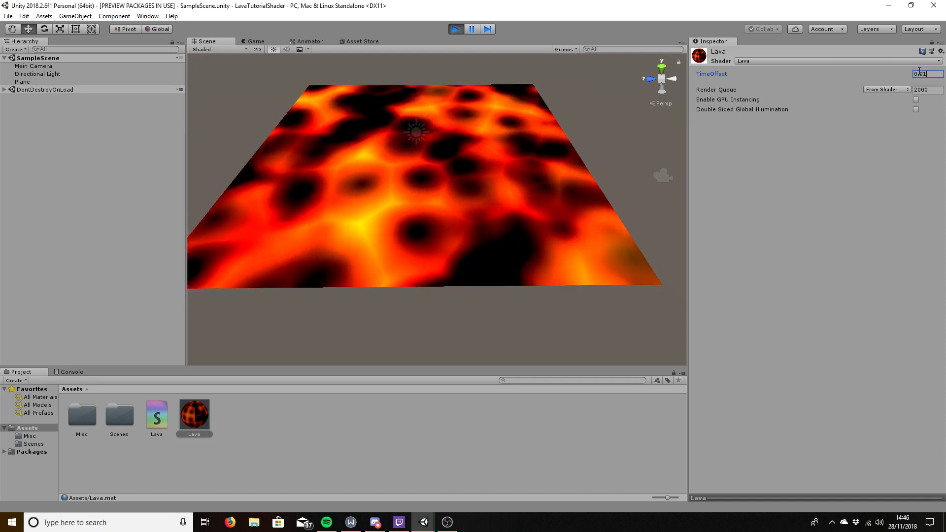
pyautogui.press('BackSpace')
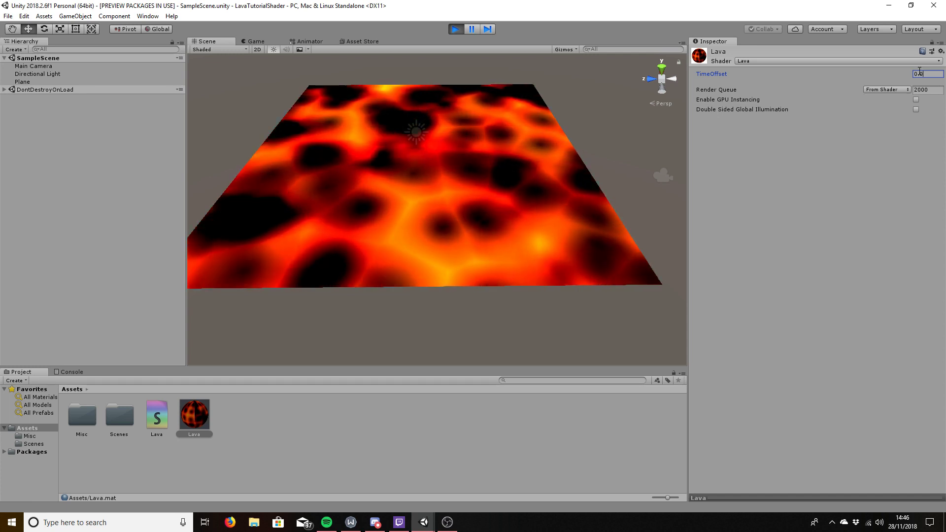
pyautogui.write('9')
pyautogui.press('BackSpace')
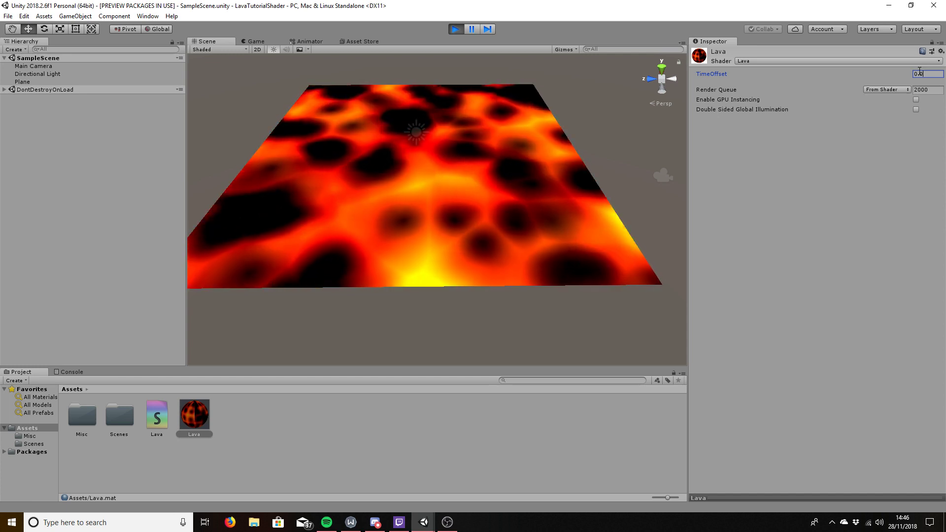
pyautogui.write('6')
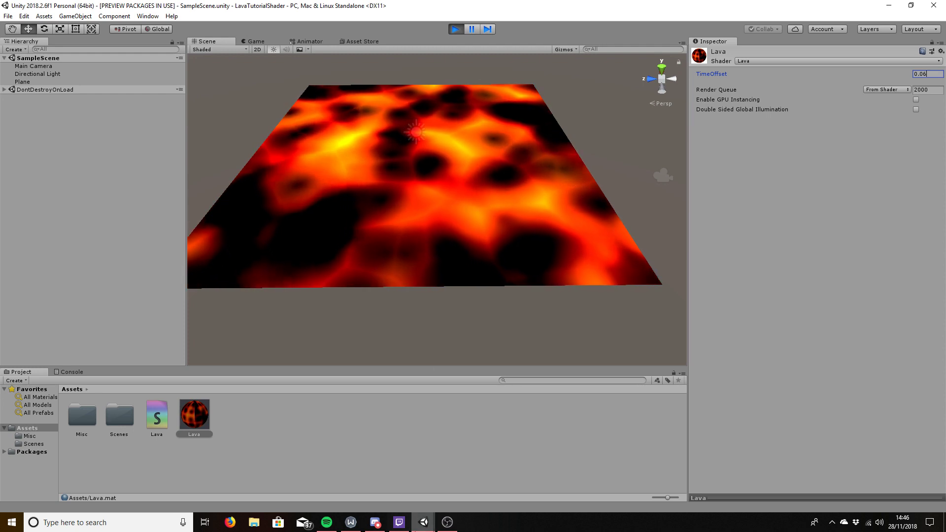
pyautogui.click(276, 454)
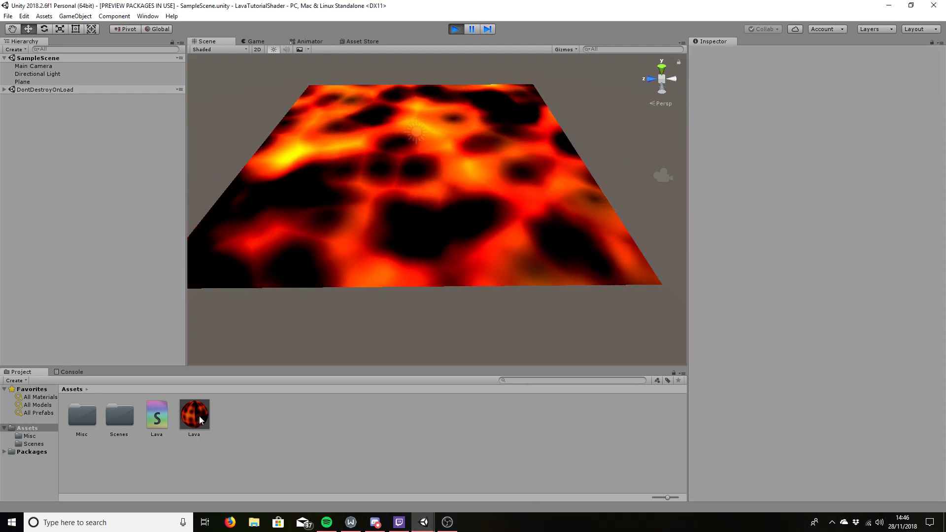
# Open the Lava shader graph and delete the last Lerp node between the Remap and PBR Master nodes
pyautogui.doubleClick(166, 419)
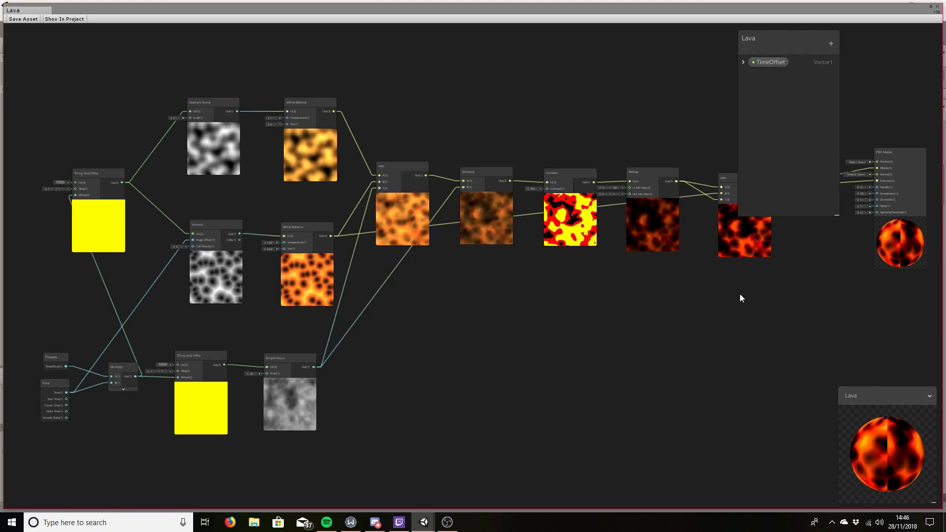
pyautogui.moveTo(741, 296); pyautogui.dragTo(570, 323, button='middle')
pyautogui.click(575, 208)
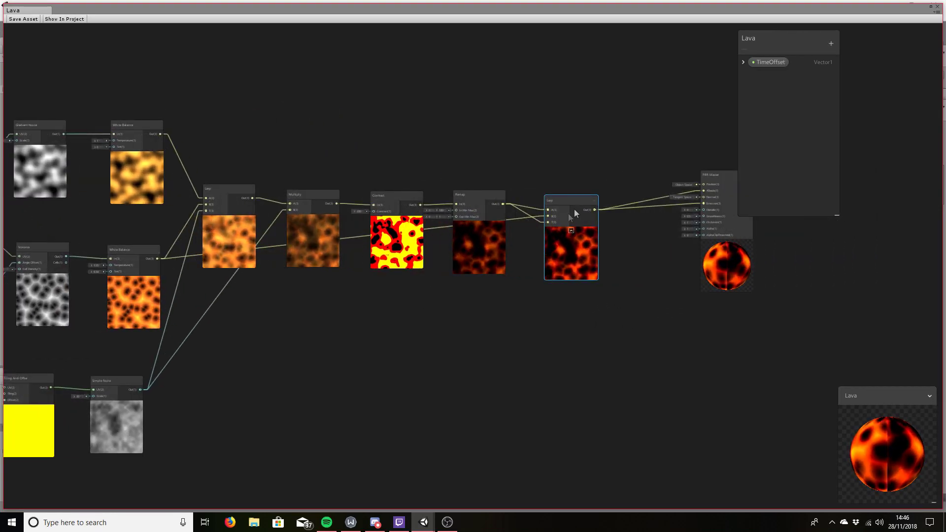
pyautogui.press('Delete')
# Connect the Remap node's output to the PBR Master's Emission and Albedo inputs and close the Lava graph window
pyautogui.moveTo(502, 204); pyautogui.dragTo(705, 203)
pyautogui.moveTo(503, 204); pyautogui.dragTo(704, 191)
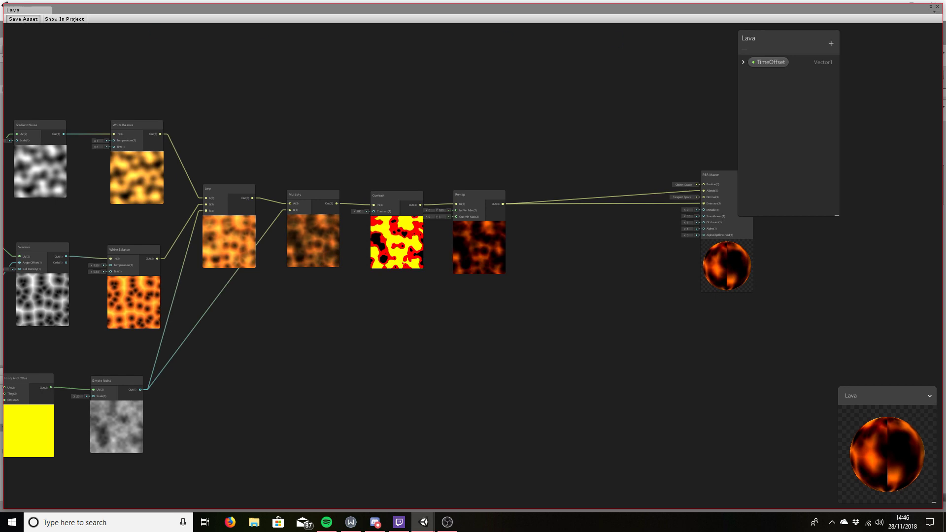
pyautogui.click(937, 7)
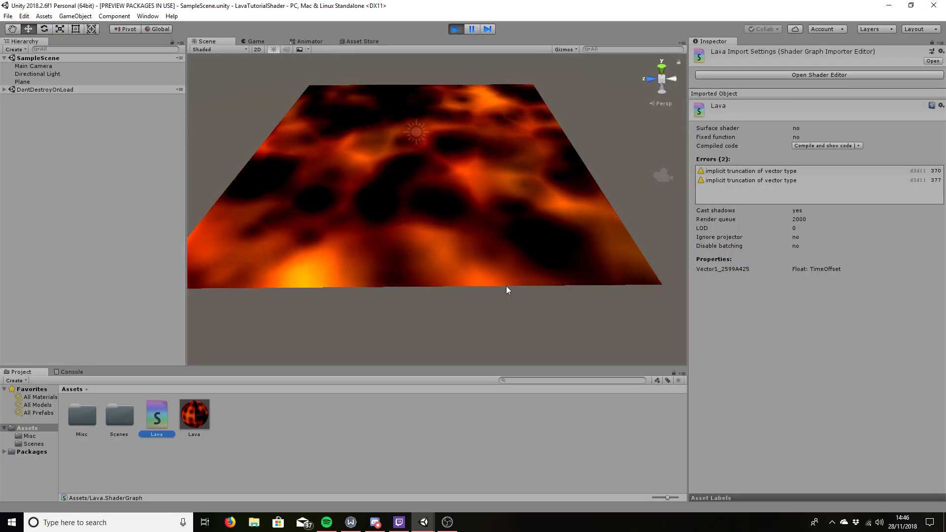